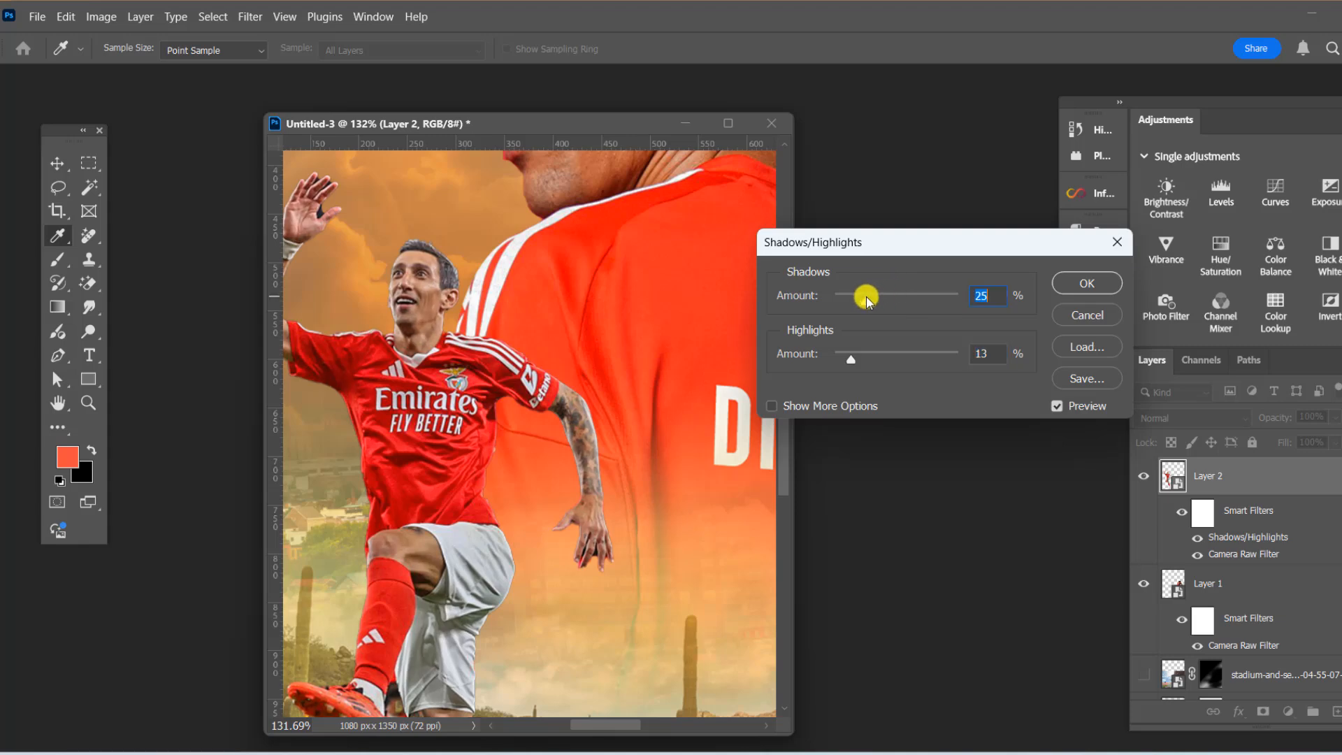
Apply Shadows/Highlights to both small player layers, using 25% shadows and 13% highlights on the player with the raised arm
key("Return")
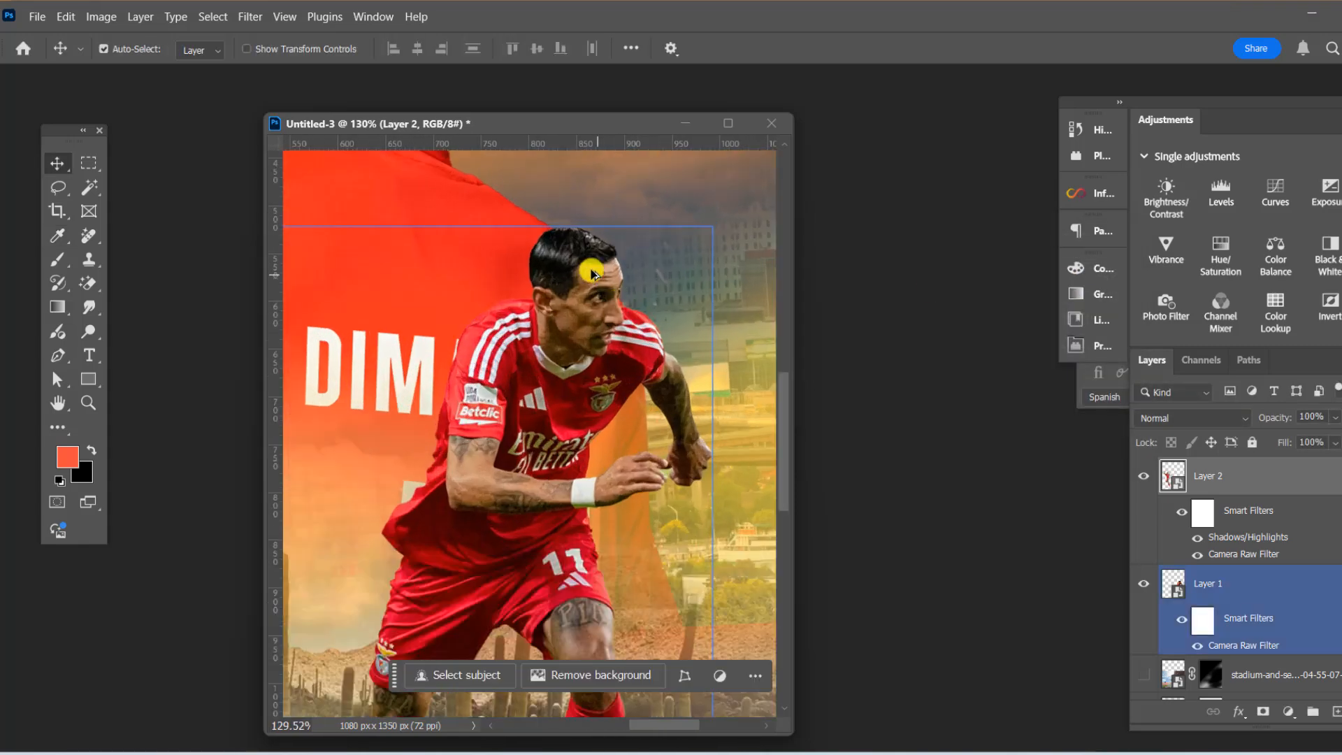
left_click(101, 16)
mouse_move(258, 60)
left_click(510, 441)
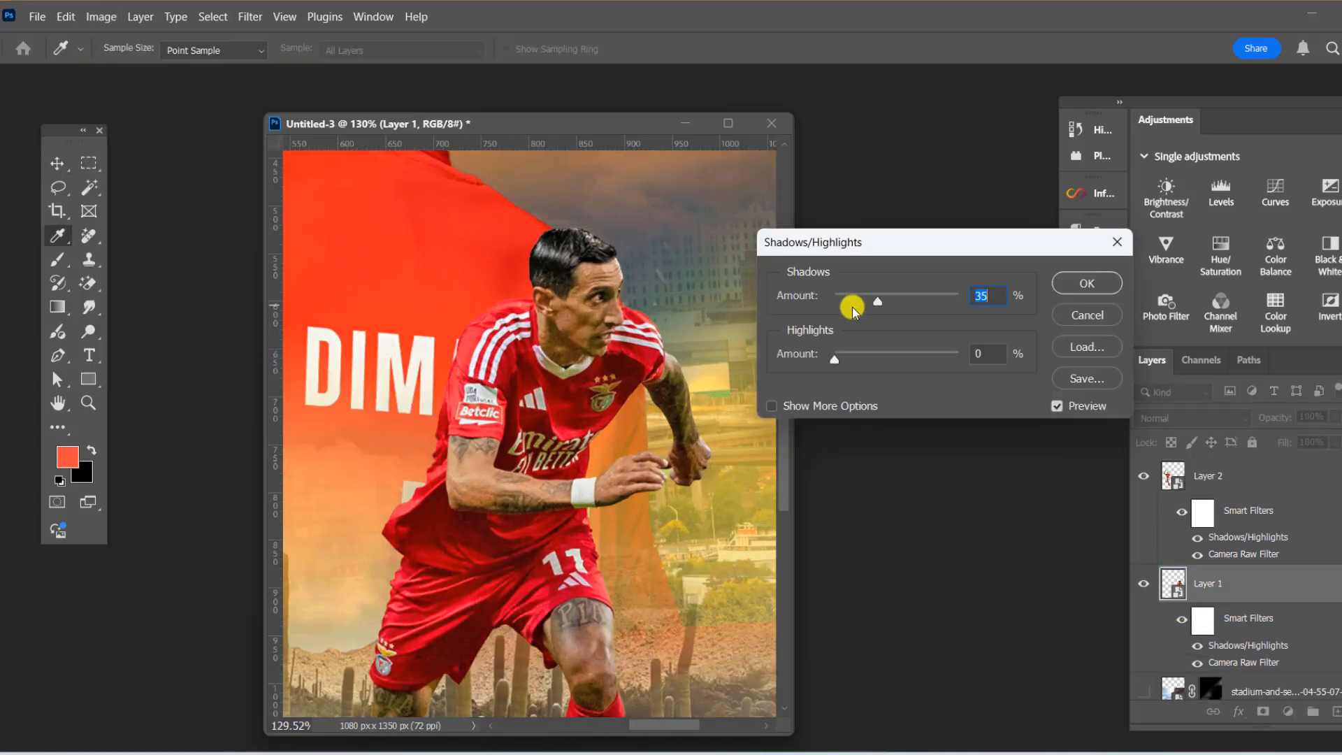
key("Return")
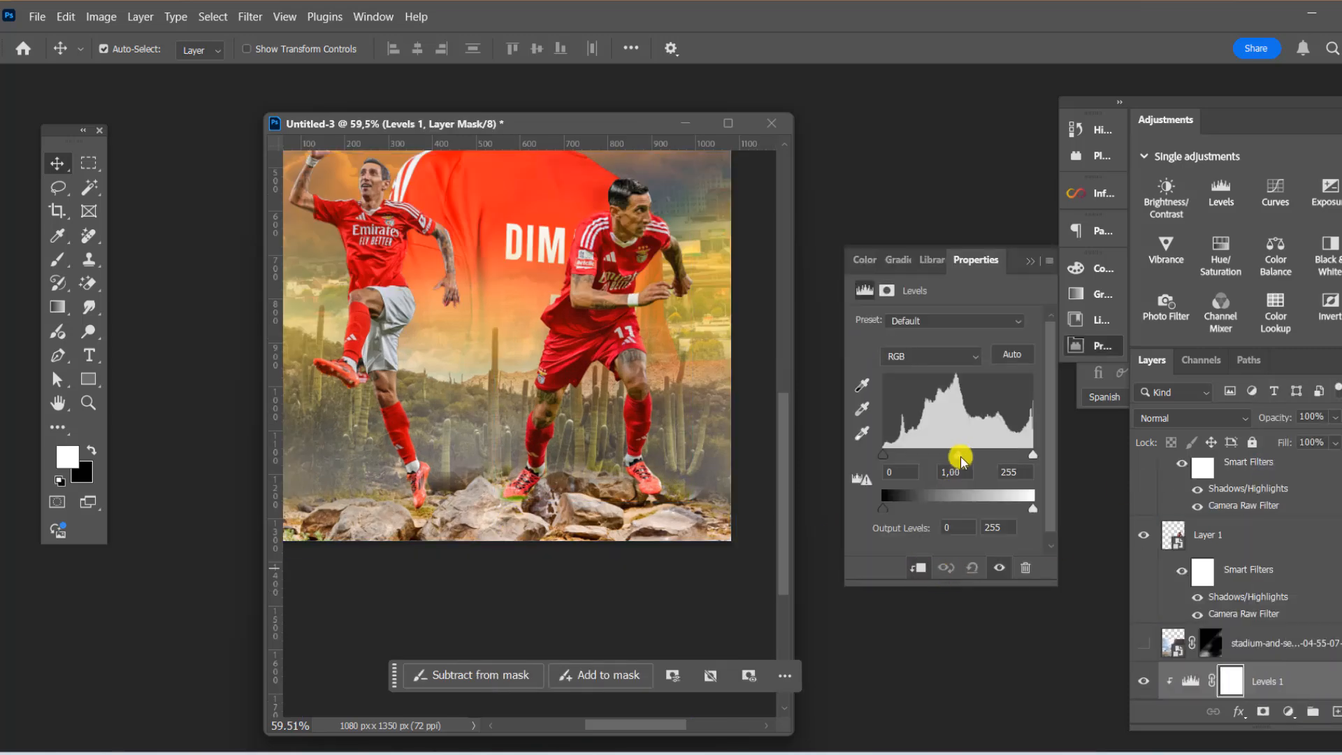
Darken the midtones in the Levels 1 adjustment and add a clipped Levels adjustment to the cactus-plants layer
left_click_drag(959, 455, 998, 455)
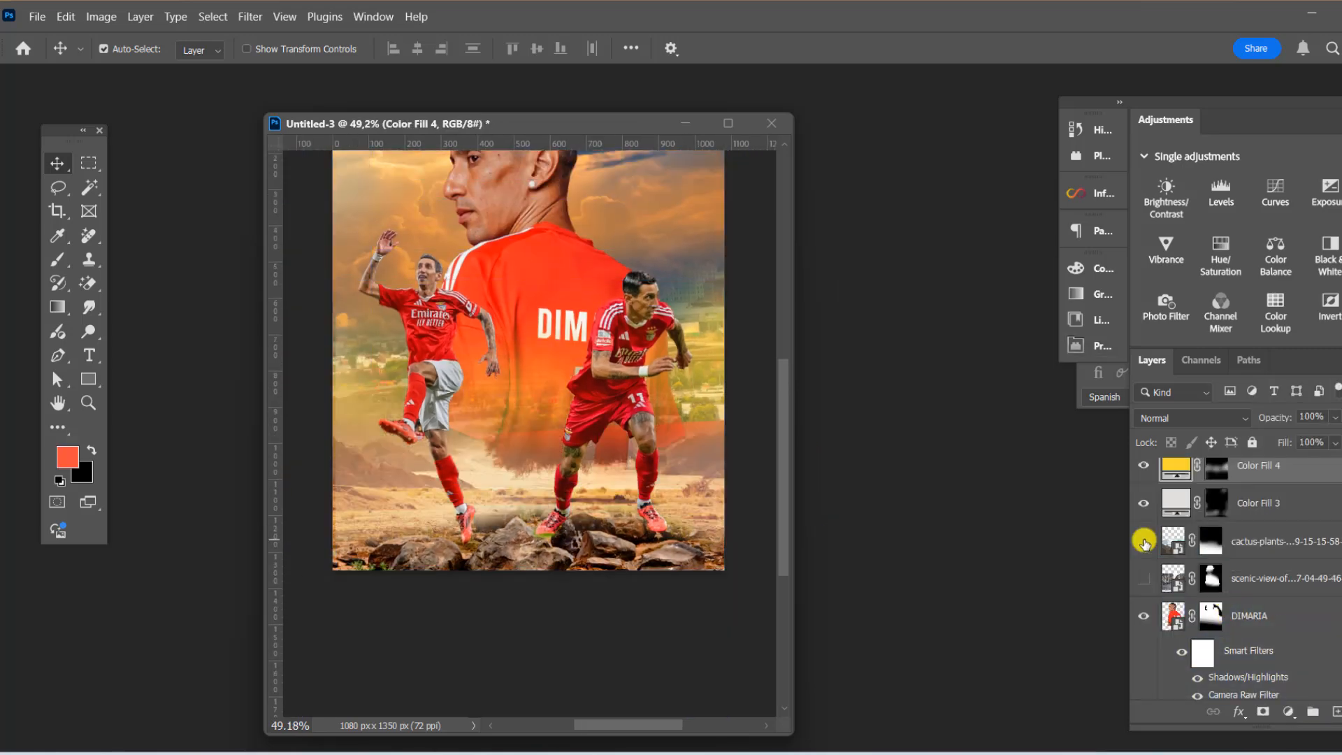
left_click(1258, 541)
left_click(1289, 712)
left_click(1308, 463)
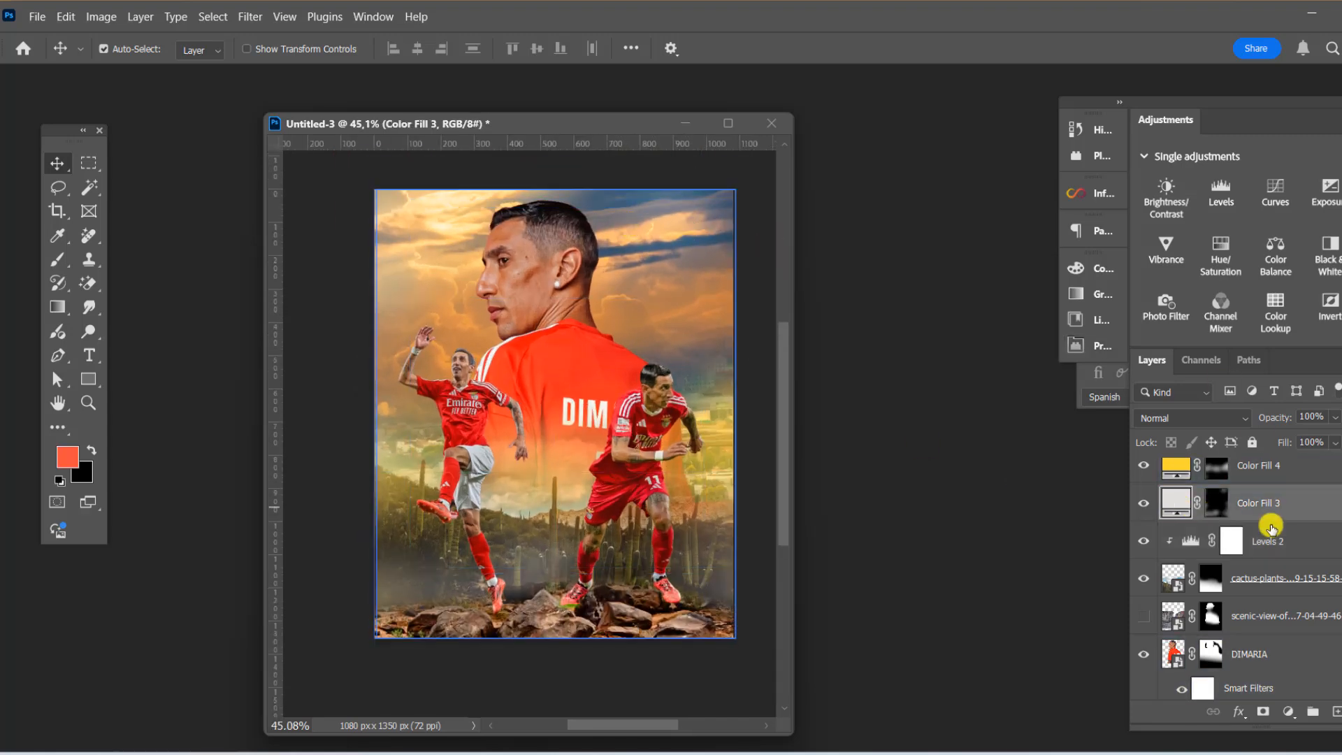
Try lowering the colorful dramatic sky layer's opacity to 90%
scroll(1214, 511, "down", 5)
left_click(1253, 660)
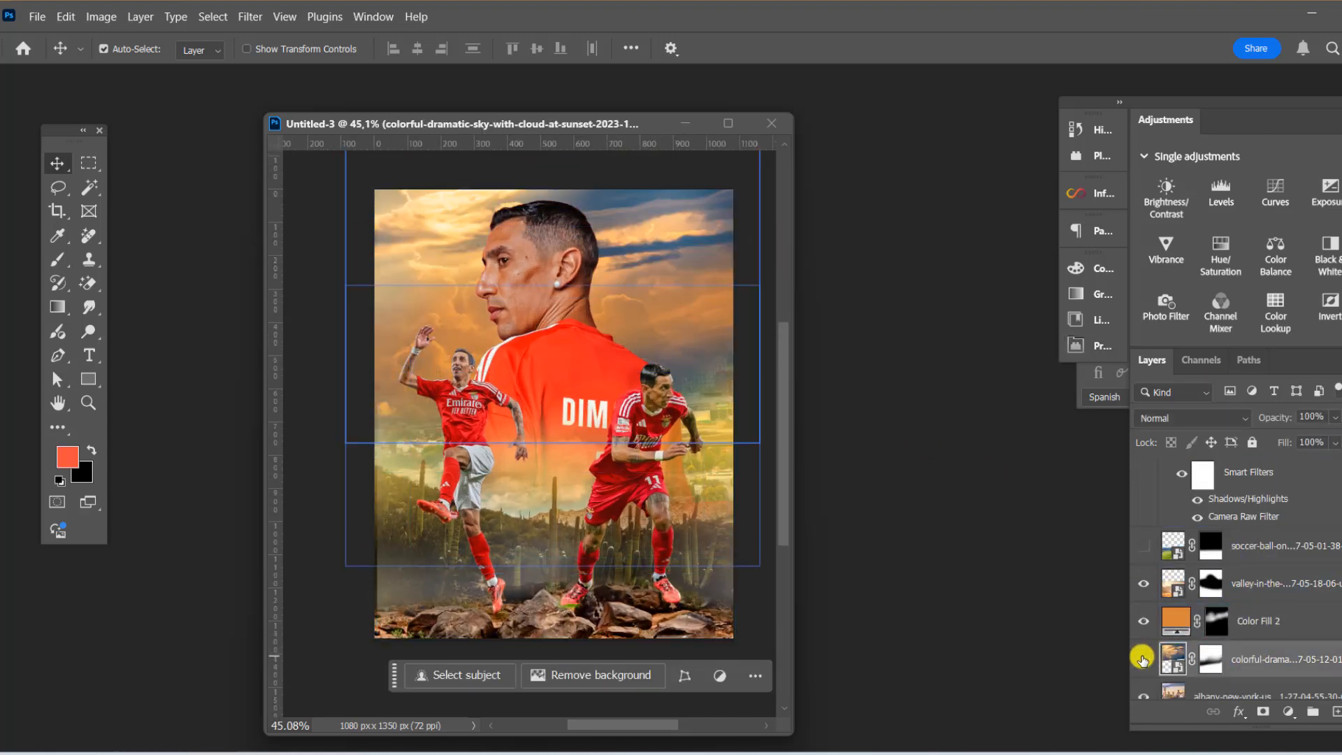
left_click(1144, 660)
left_click(1144, 659)
left_click_drag(1335, 418, 1329, 437)
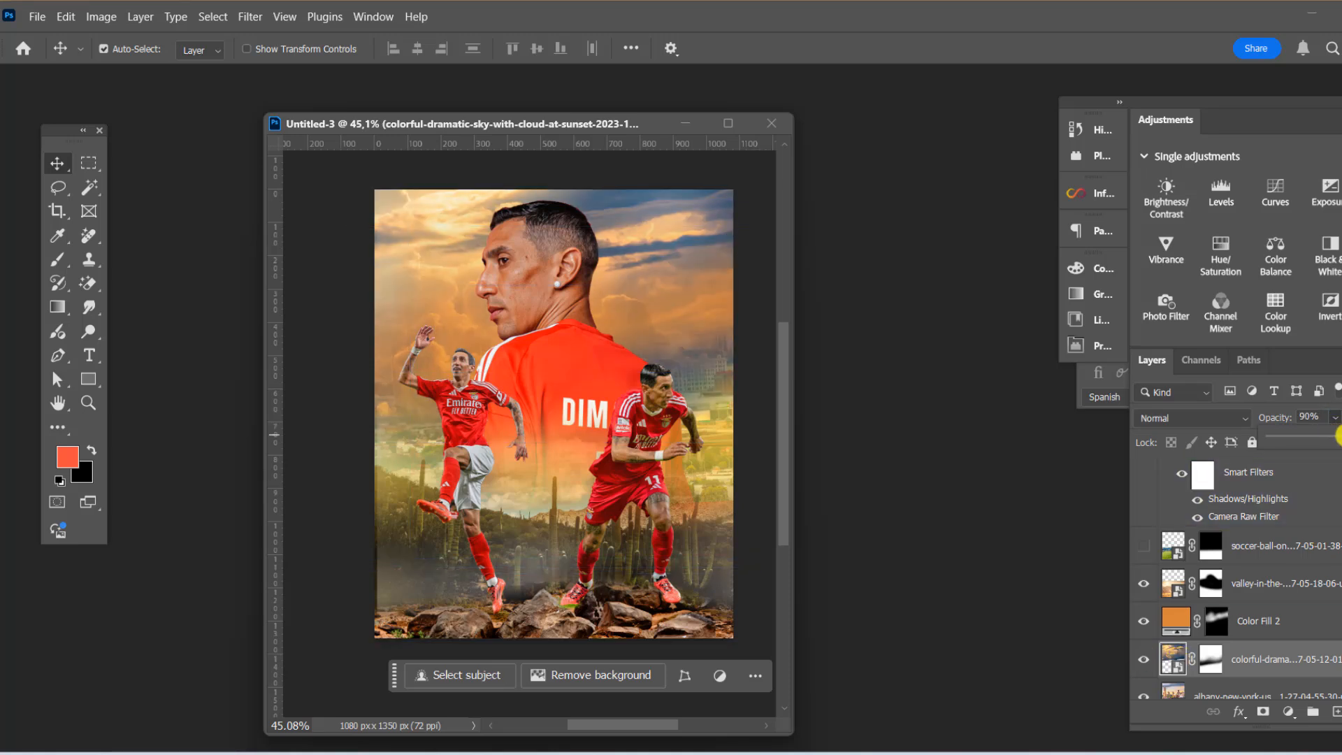
Clip a Color Balance adjustment to the dramatic sky layer and shift its midtones toward red, magenta and yellow (-53)
left_click(1288, 712)
left_click(1310, 556)
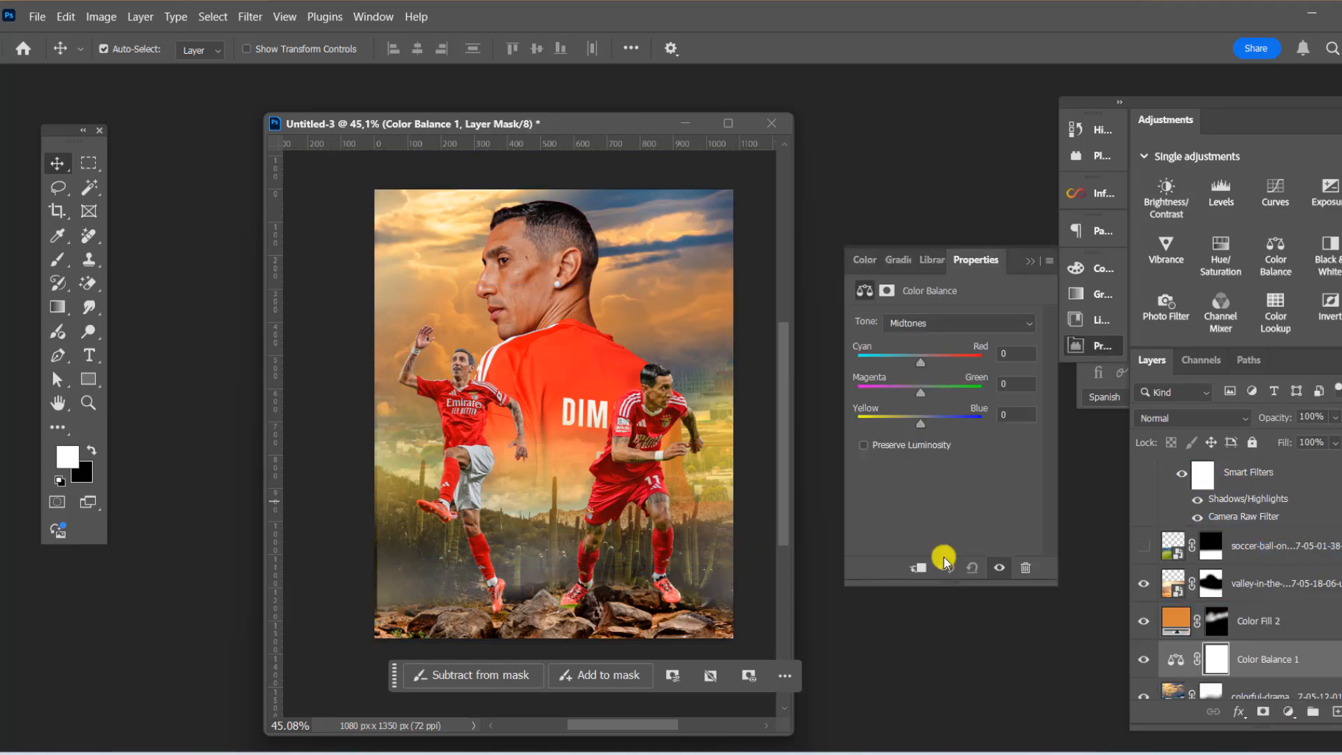
left_click_drag(921, 355, 943, 363)
left_click_drag(890, 422, 888, 420)
Shift the sky's Color Balance shadows toward cyan and its highlights toward red (+33) and slightly toward yellow
left_click(958, 323)
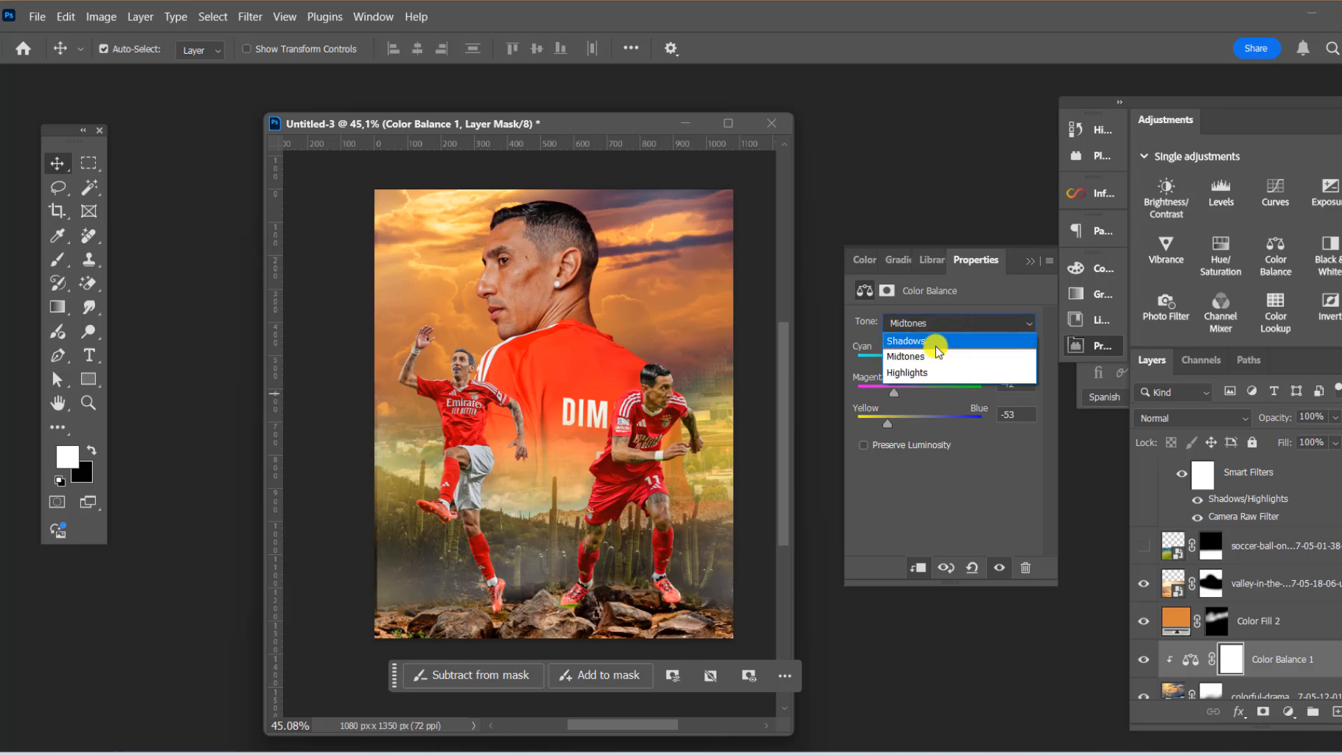
left_click(937, 338)
mouse_move(921, 355)
left_mouse_down()
mouse_move(947, 365)
mouse_move(907, 365)
left_mouse_up()
left_click(958, 323)
left_click(916, 369)
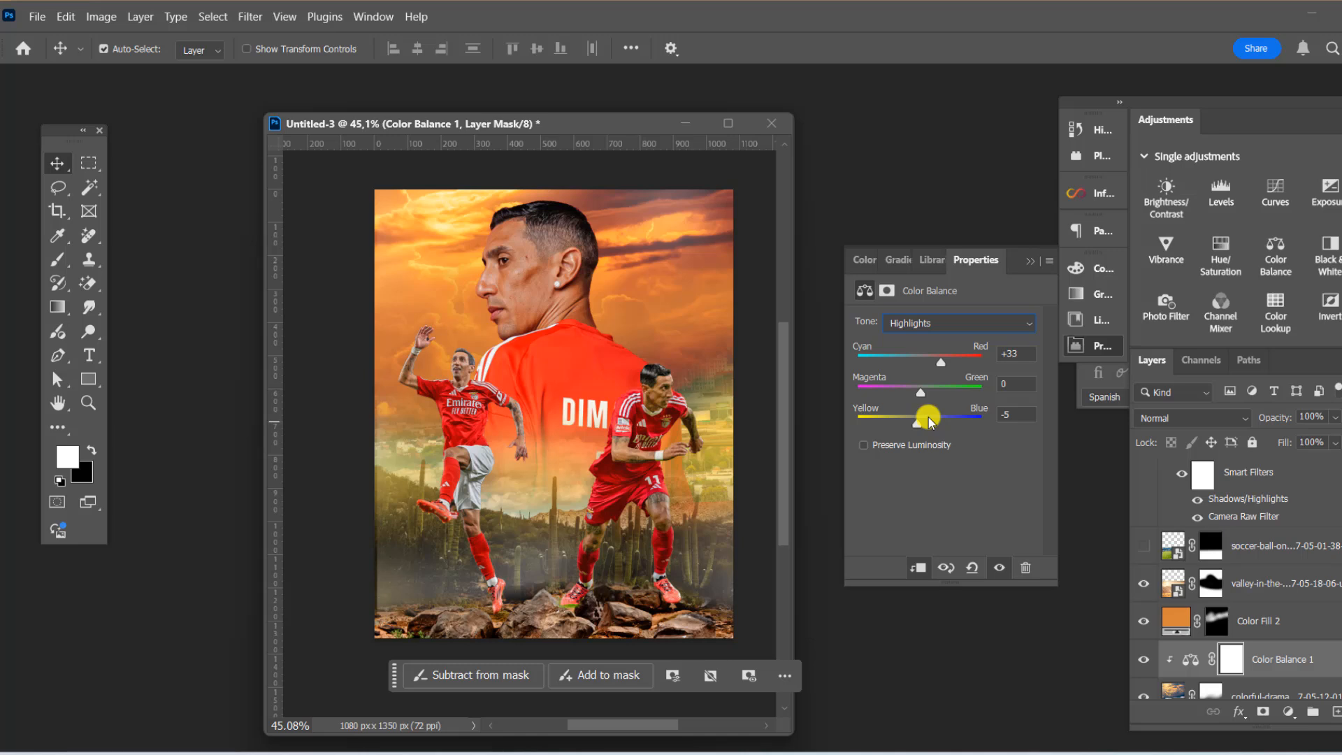
Compare the composition with the orange Color Fill 2 layer hidden and shown
left_click(1176, 622)
left_click(1146, 622)
left_click(1146, 621)
left_click(1146, 621)
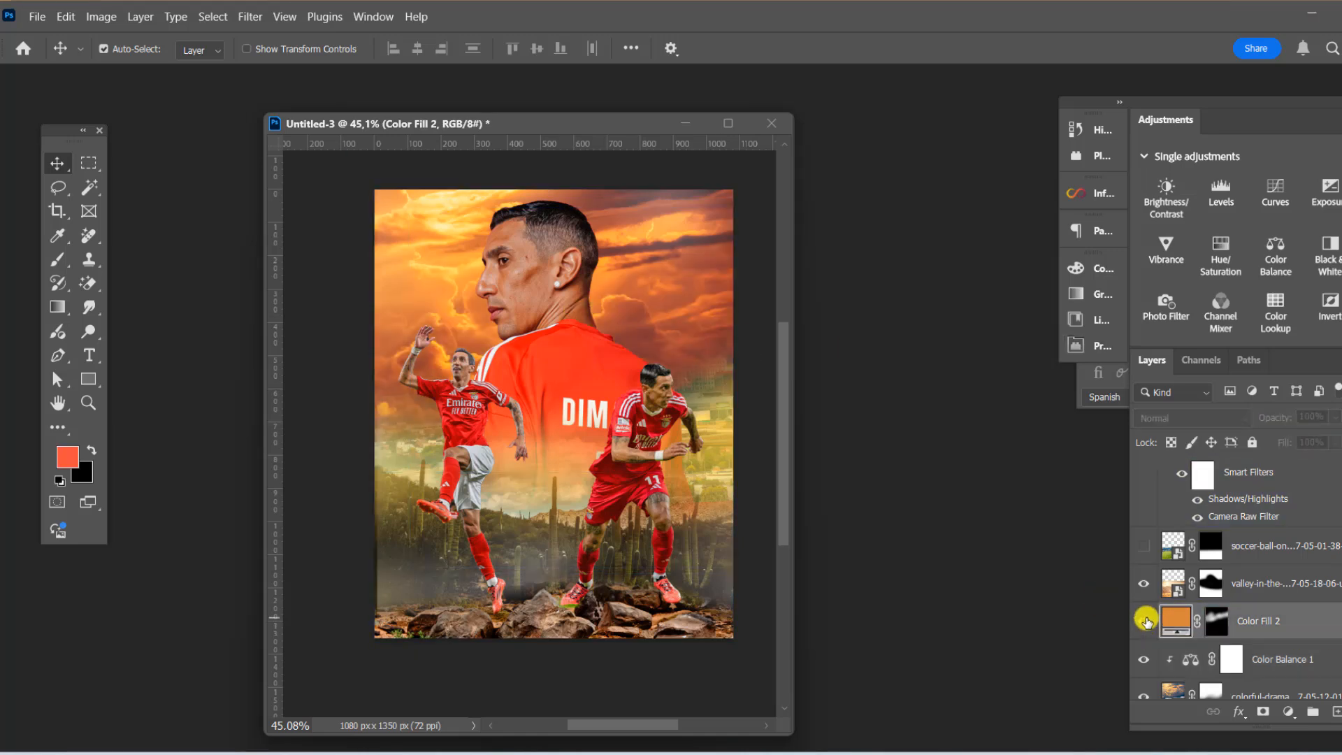
left_click(1146, 621)
double_click(1176, 621)
left_click_drag(1007, 467, 899, 471)
left_click(645, 240)
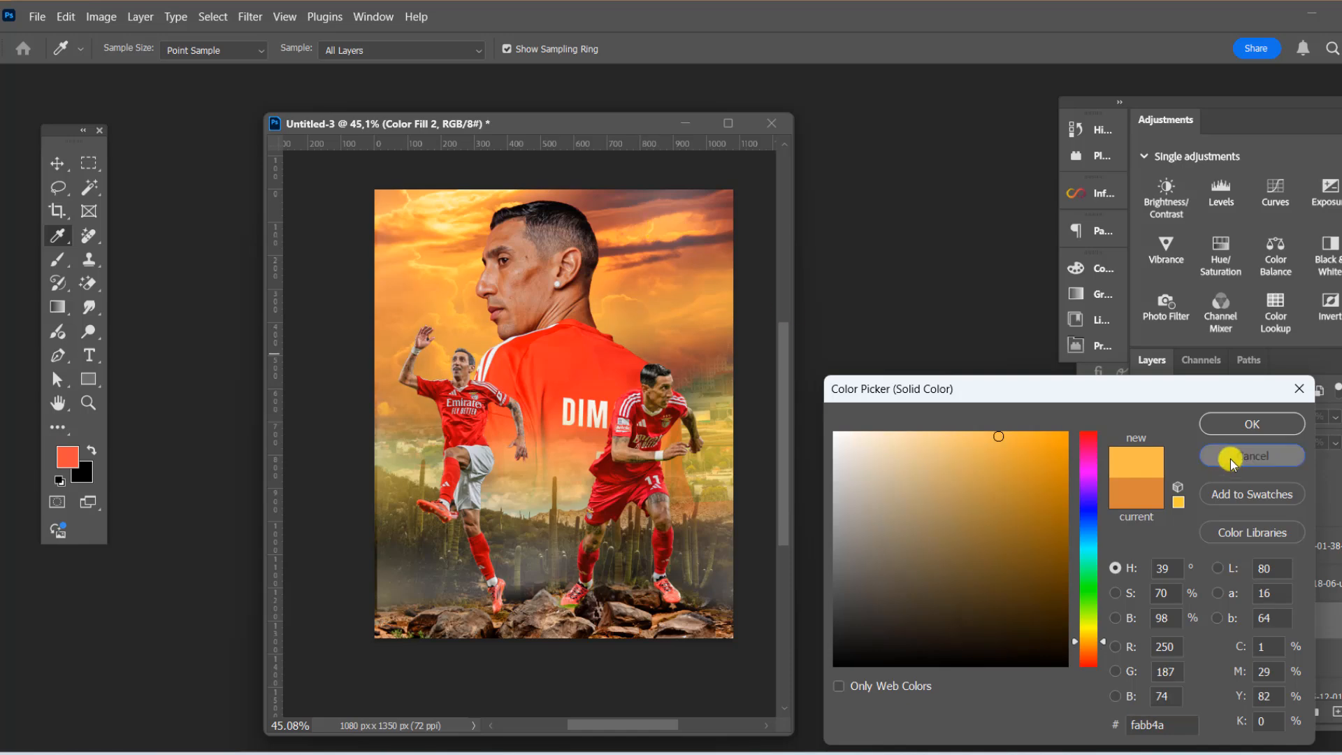
left_click(1232, 465)
left_click(1145, 621)
Compare the effect of the yellow Color Fill 4 layer and change its color to dark yellow #877314
scroll(639, 295, "down", 3)
scroll(660, 299, "up", 5)
left_click(684, 489)
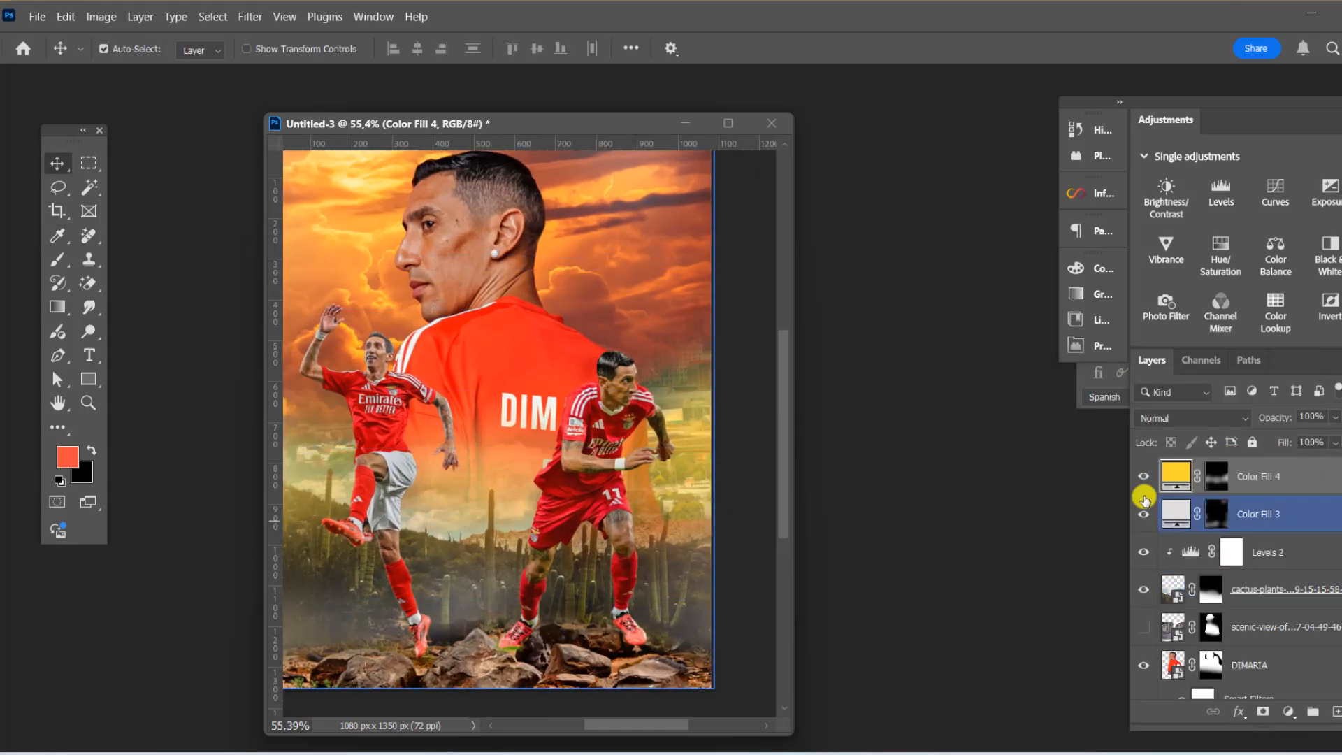
left_click(1143, 480)
left_click(1144, 480)
double_click(1176, 476)
left_click_drag(1026, 538, 1034, 543)
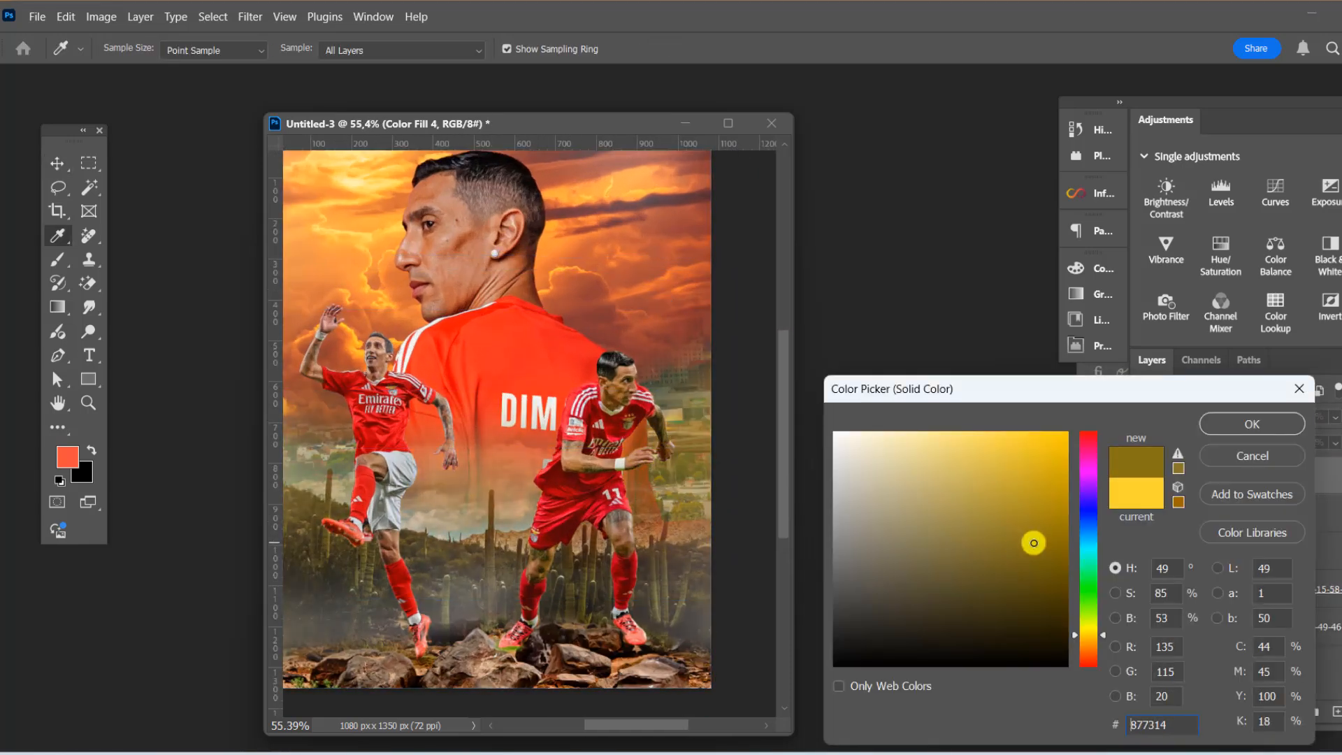
left_click(1241, 429)
Add a Levels adjustment clipped to the large DIMARIA portrait layer
scroll(581, 347, "down", 4)
scroll(542, 347, "up", 6)
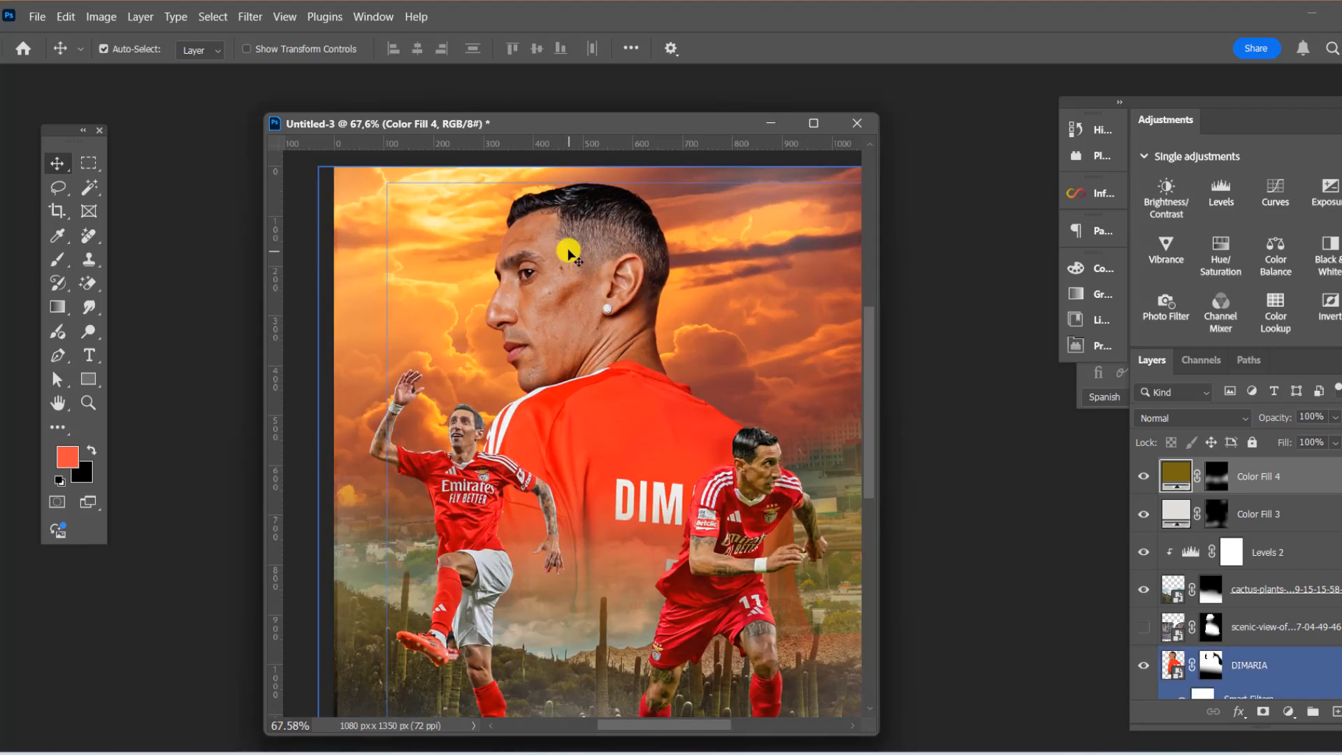
left_click(569, 253)
left_click(1288, 712)
left_click(1278, 456)
left_click(919, 568)
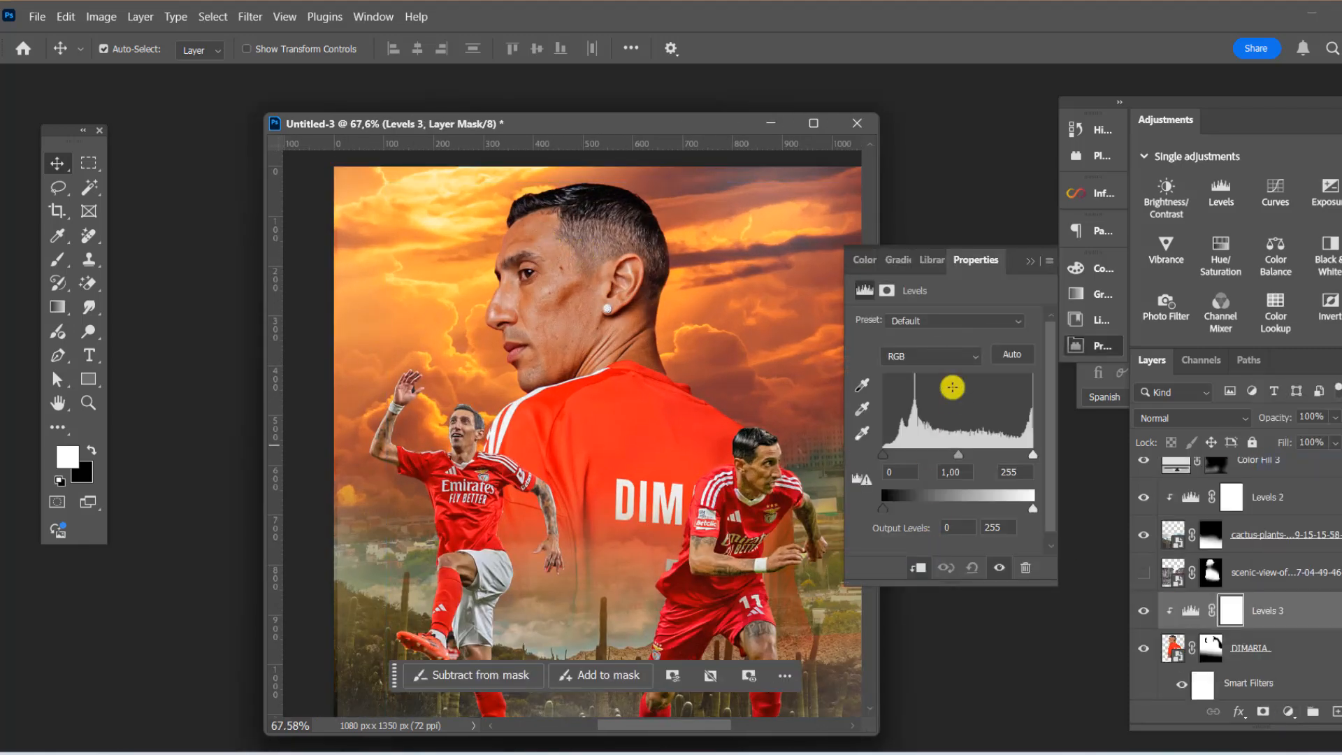
Set the portrait's Levels 3 adjustment to Multiply blending and invert its mask to black
left_click(1192, 418)
left_click(1154, 285)
key("ctrl+i")
Paint shadows on the portrait's face in the Levels 3 mask with a white size-70 brush at 30% opacity and 30% flow
key("b")
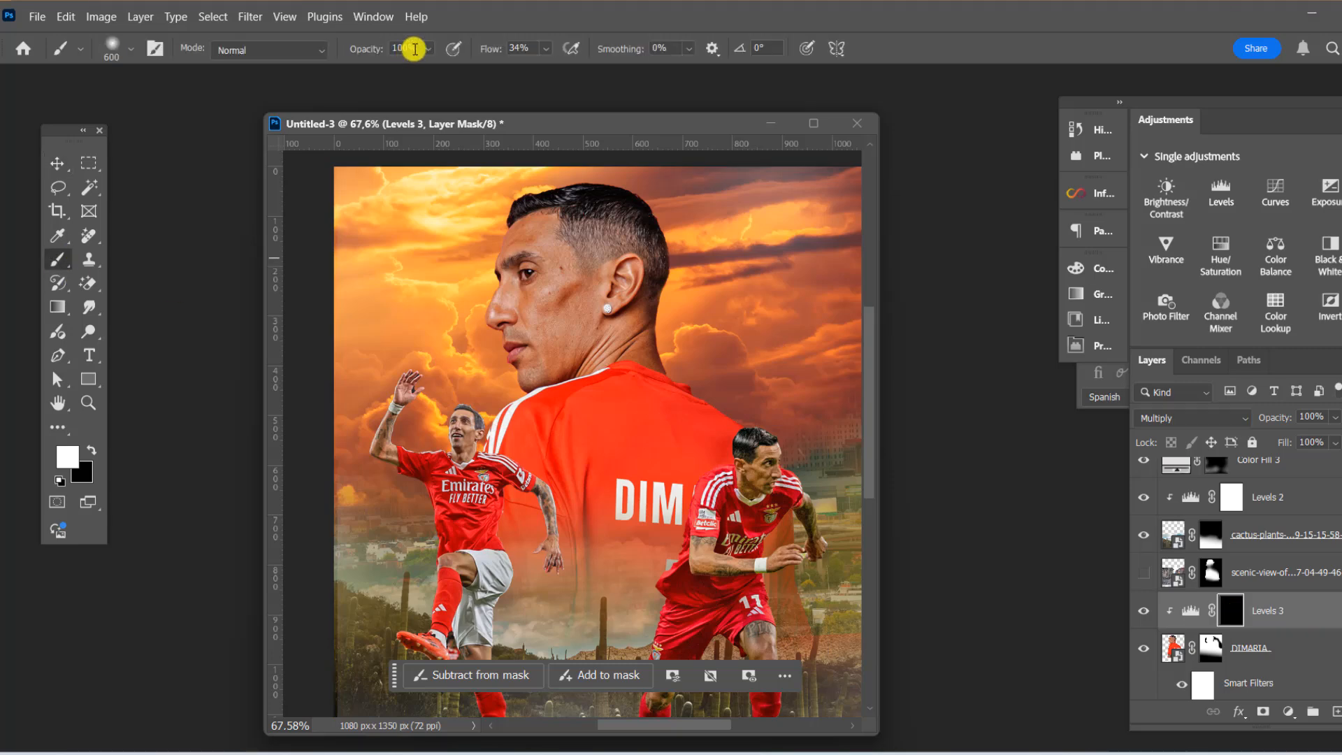
key("Return")
key("bracketleft")
key("bracketleft")
key("bracketleft")
key("bracketleft")
key("bracketleft")
key("bracketleft")
key("bracketleft")
key("bracketleft")
key("bracketleft")
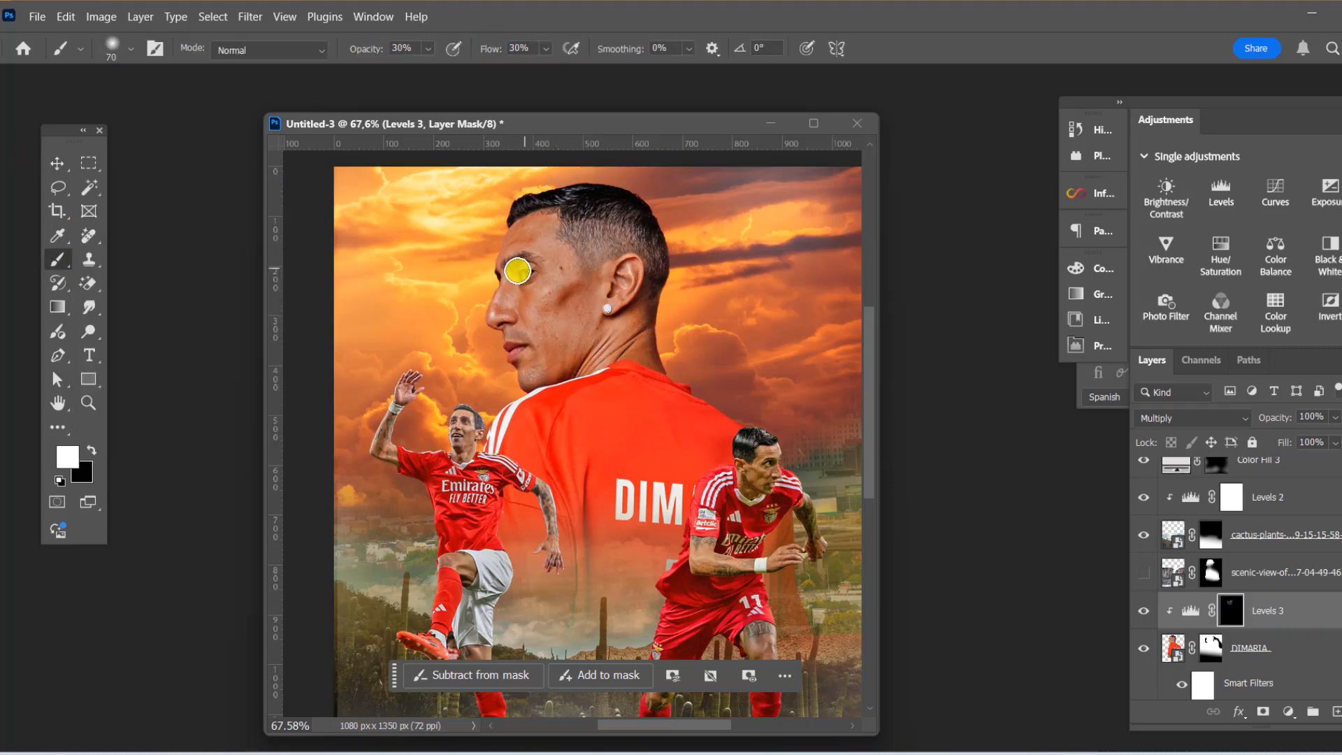
scroll(517, 271, "up", 2)
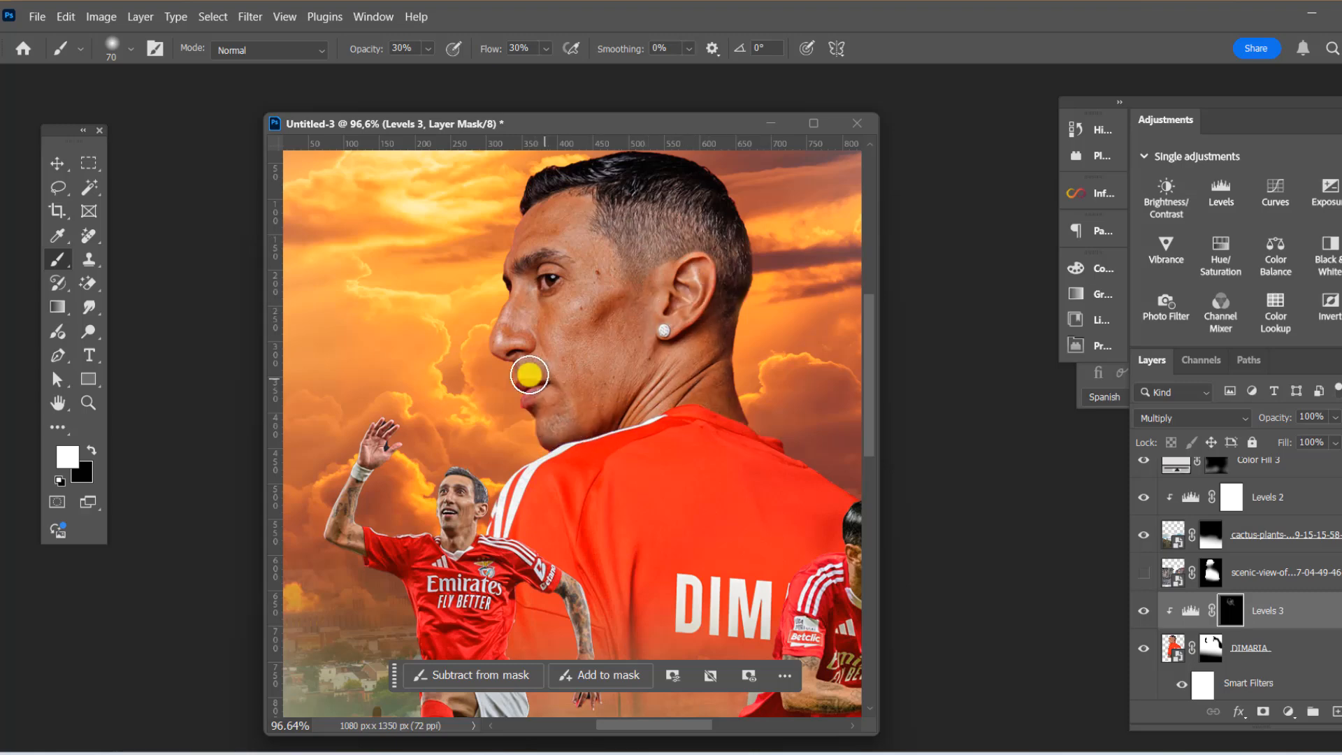
Paint shadows along the portrait's shirt in the Levels 3 mask with the brush at 65% opacity
scroll(641, 207, "down", 1)
scroll(633, 294, "down", 4)
scroll(650, 354, "up", 2)
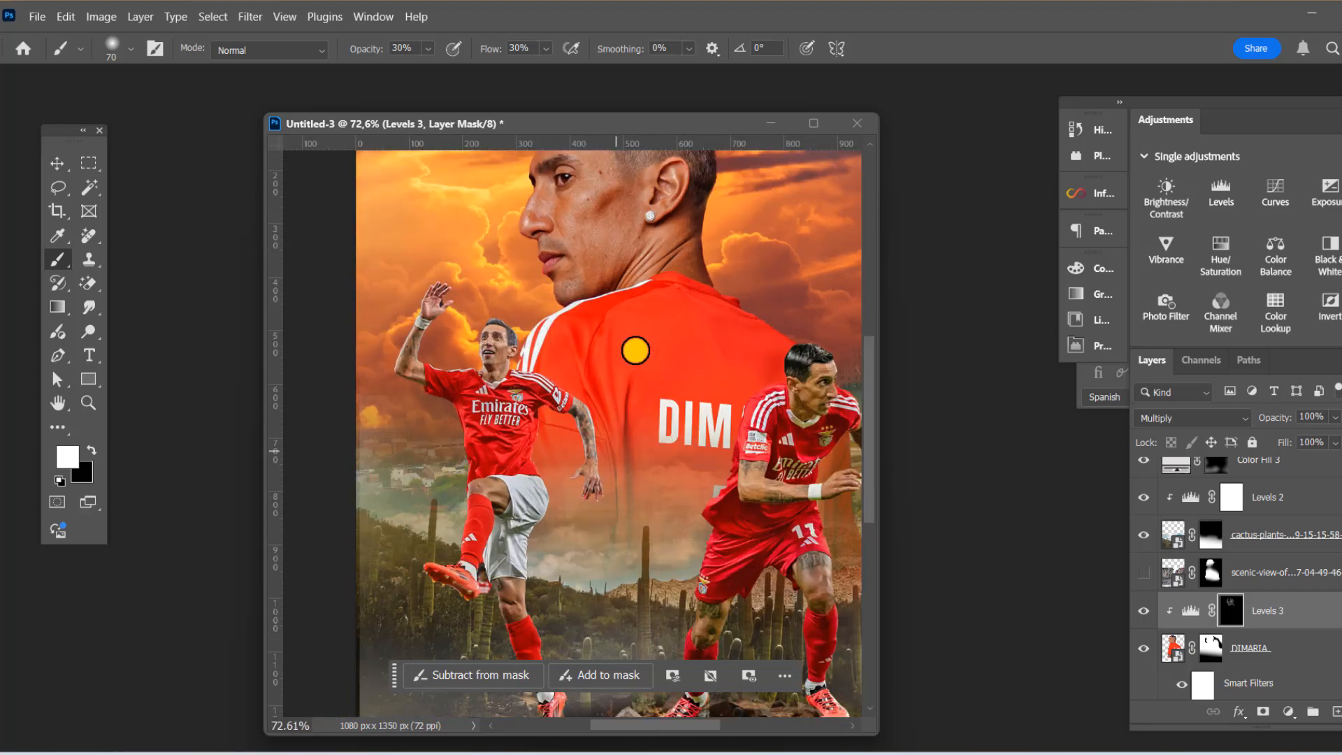
scroll(641, 505, "down", 1)
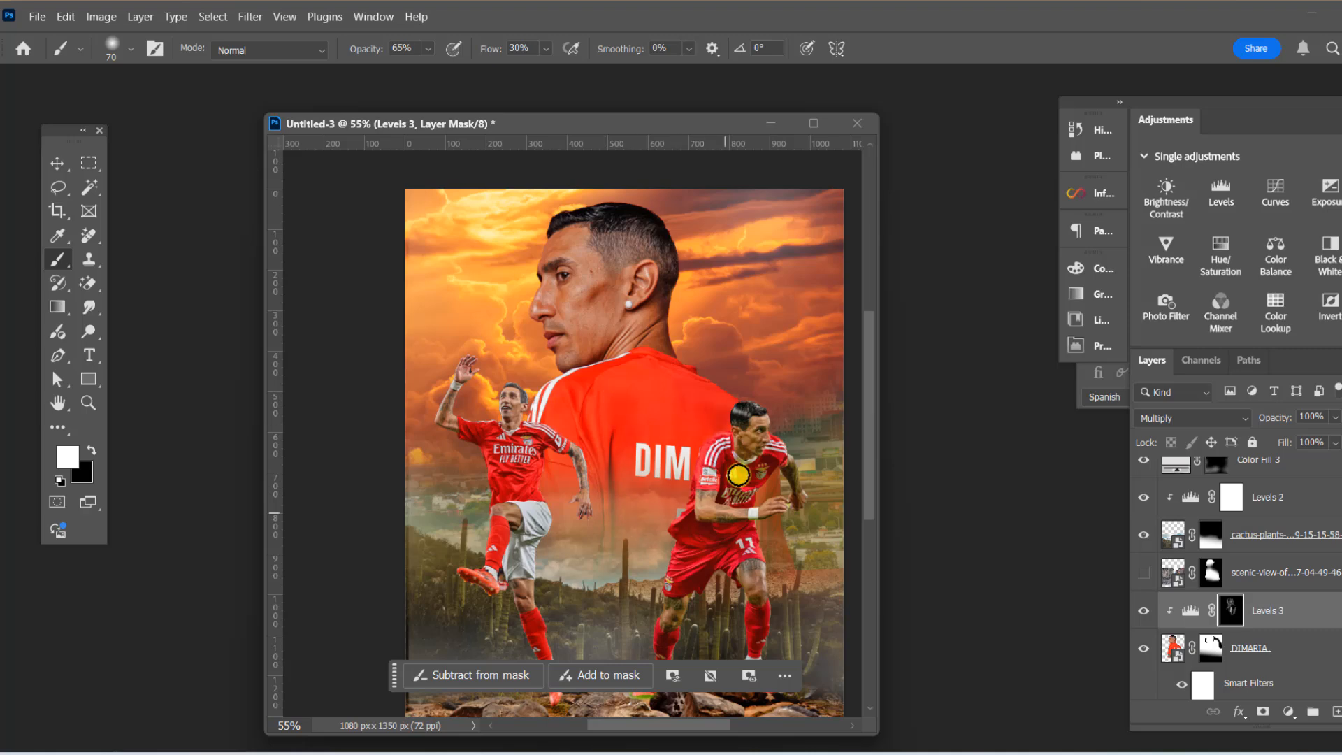
left_click_drag(738, 474, 640, 518)
scroll(640, 517, "up", 2)
key("v")
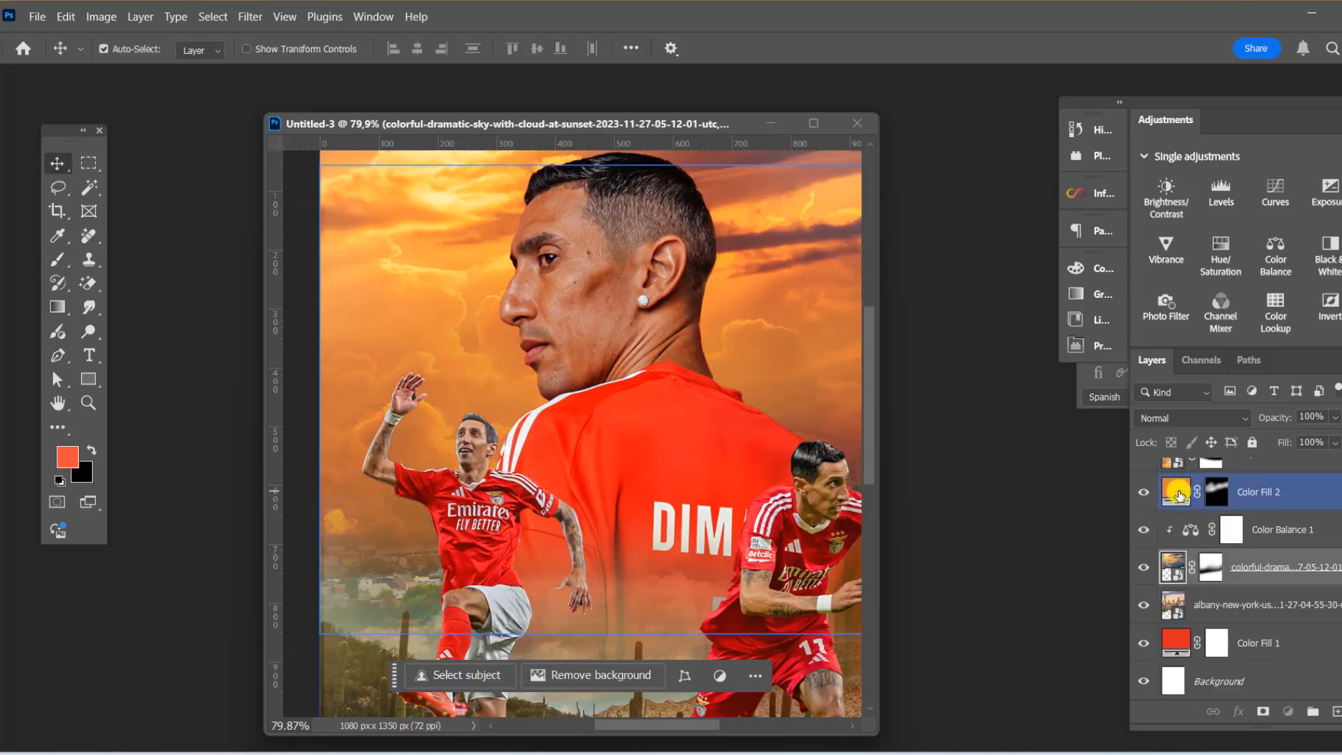
Change the Color Fill 2 layer to a lighter orange and lower its opacity to 58%
double_click(1179, 493)
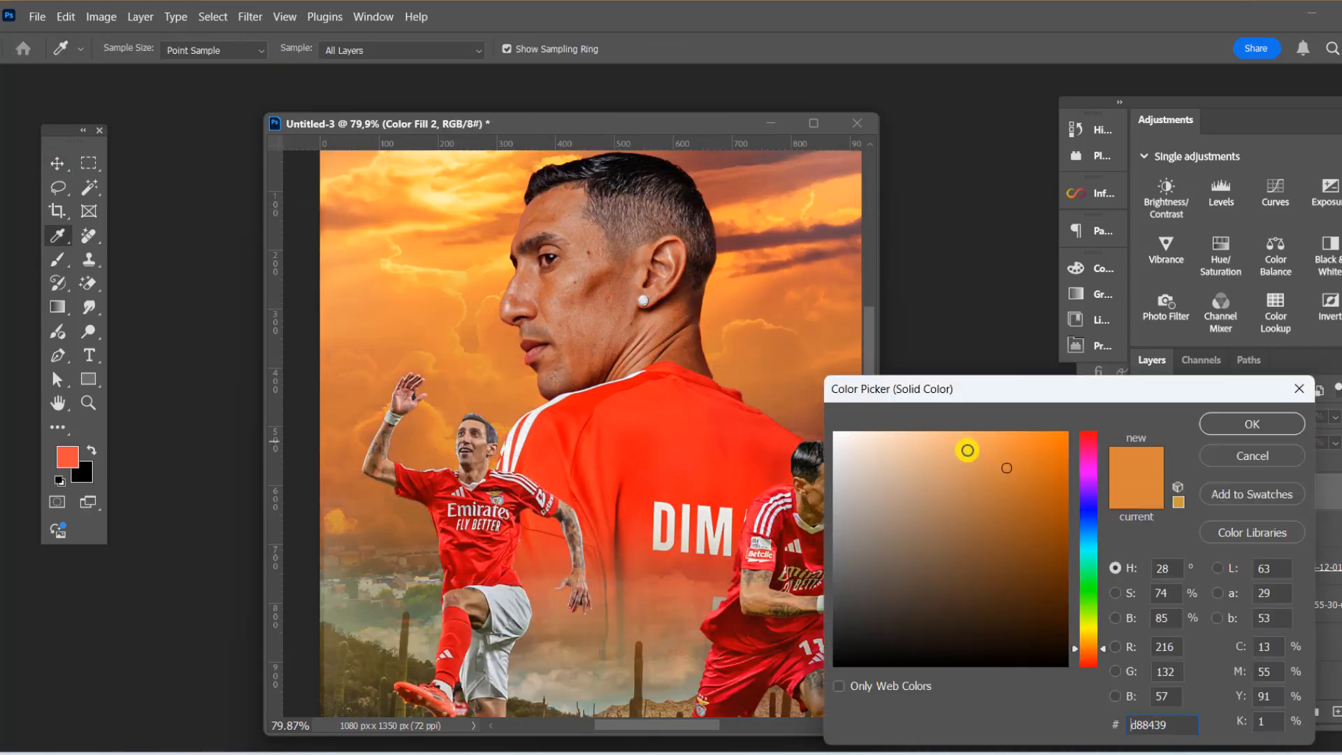
left_click(965, 447)
left_click(1255, 423)
scroll(429, 378, "down", 1)
scroll(429, 379, "down", 1)
left_click(1336, 418)
left_click_drag(1332, 437, 1321, 438)
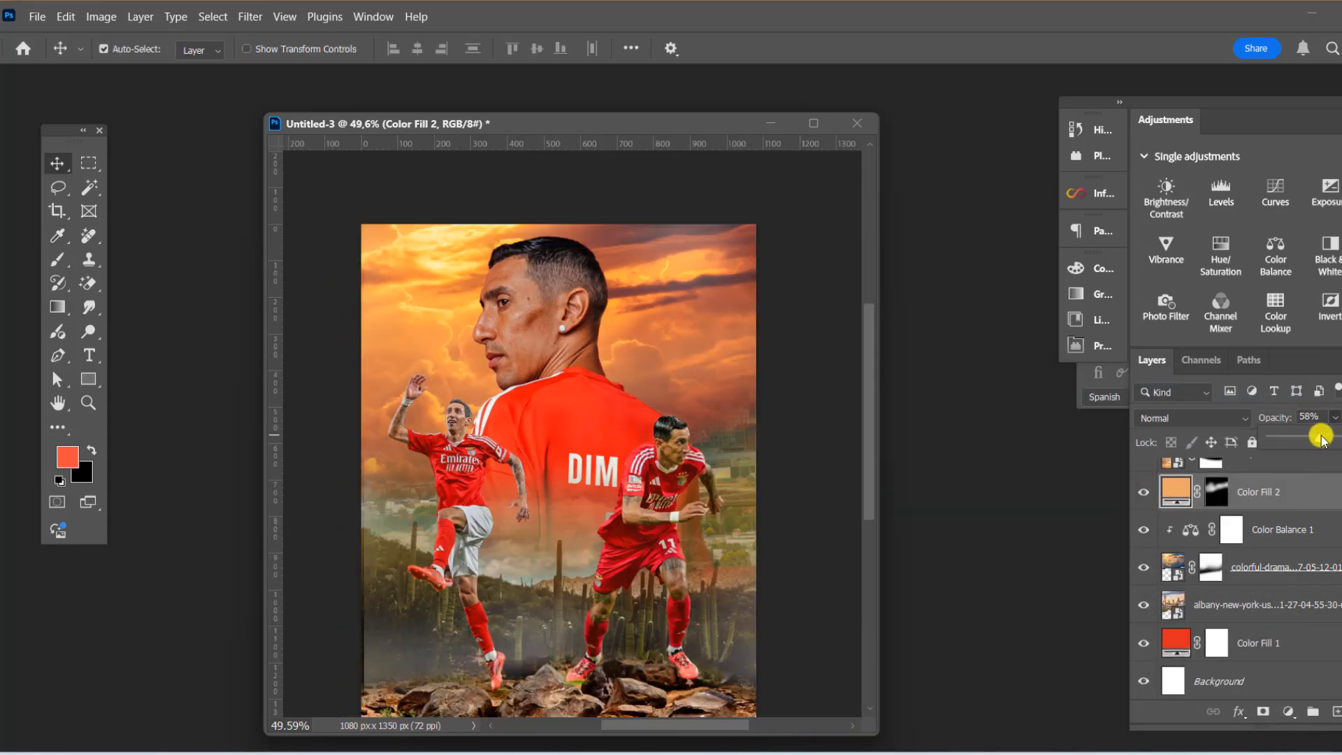
Set the Color Fill 2 layer's color to pale peach #edbd93
double_click(1176, 491)
left_click(923, 447)
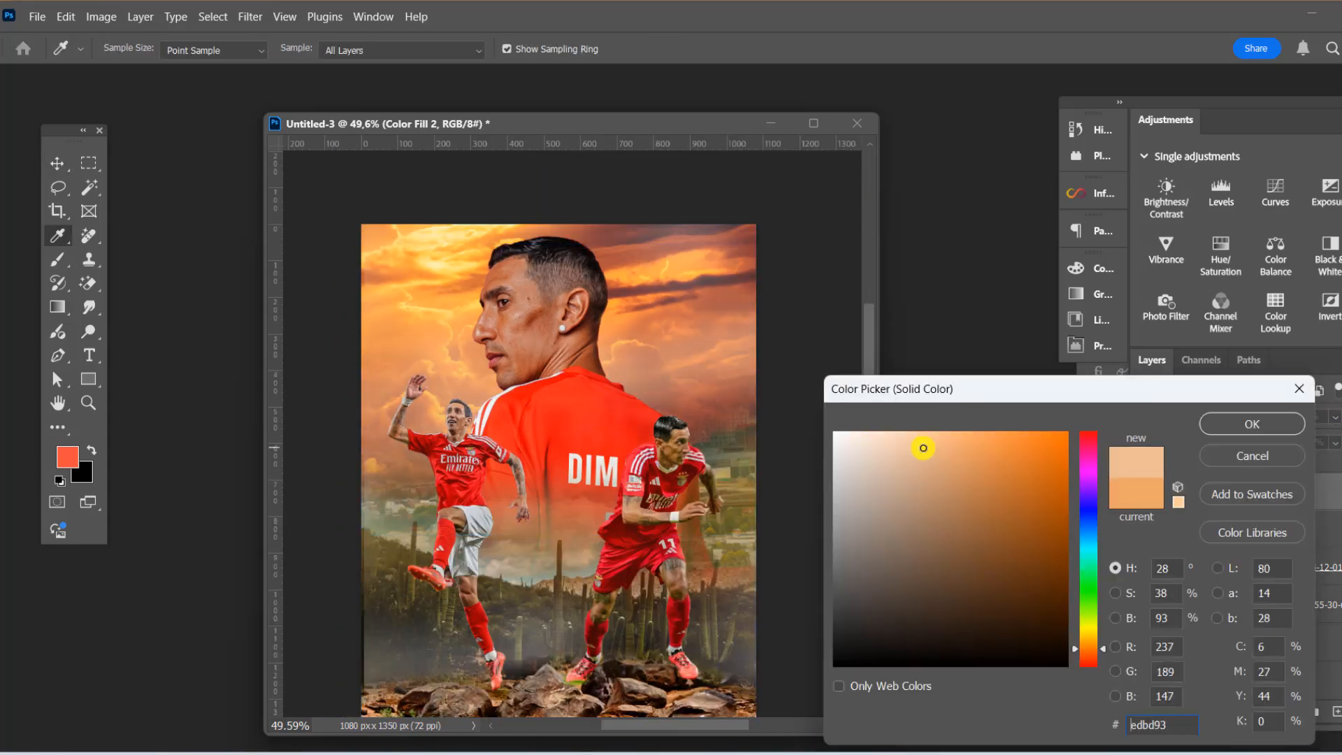
left_click(1253, 432)
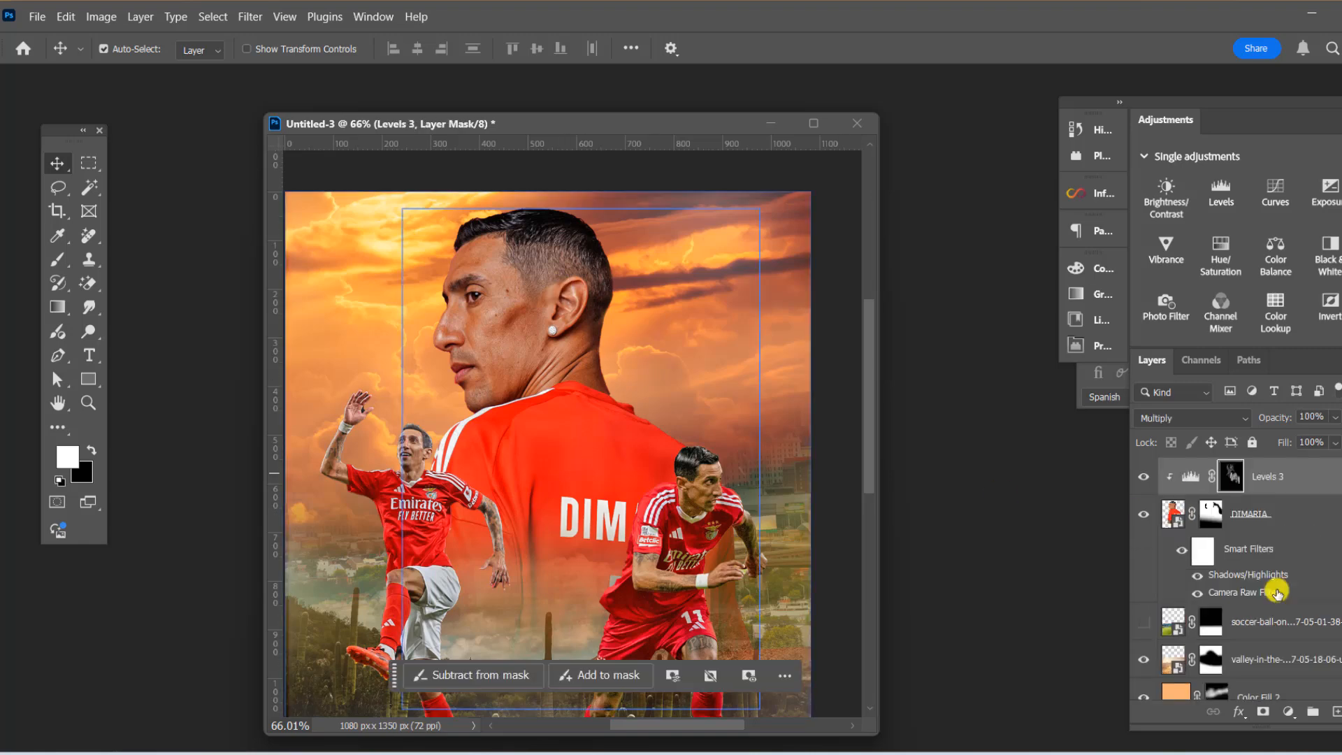
Add a clipped Exposure adjustment of -1.96 above Levels 3 and invert its mask to black
double_click(1190, 477)
left_click_drag(946, 368, 919, 371)
key("ctrl+i")
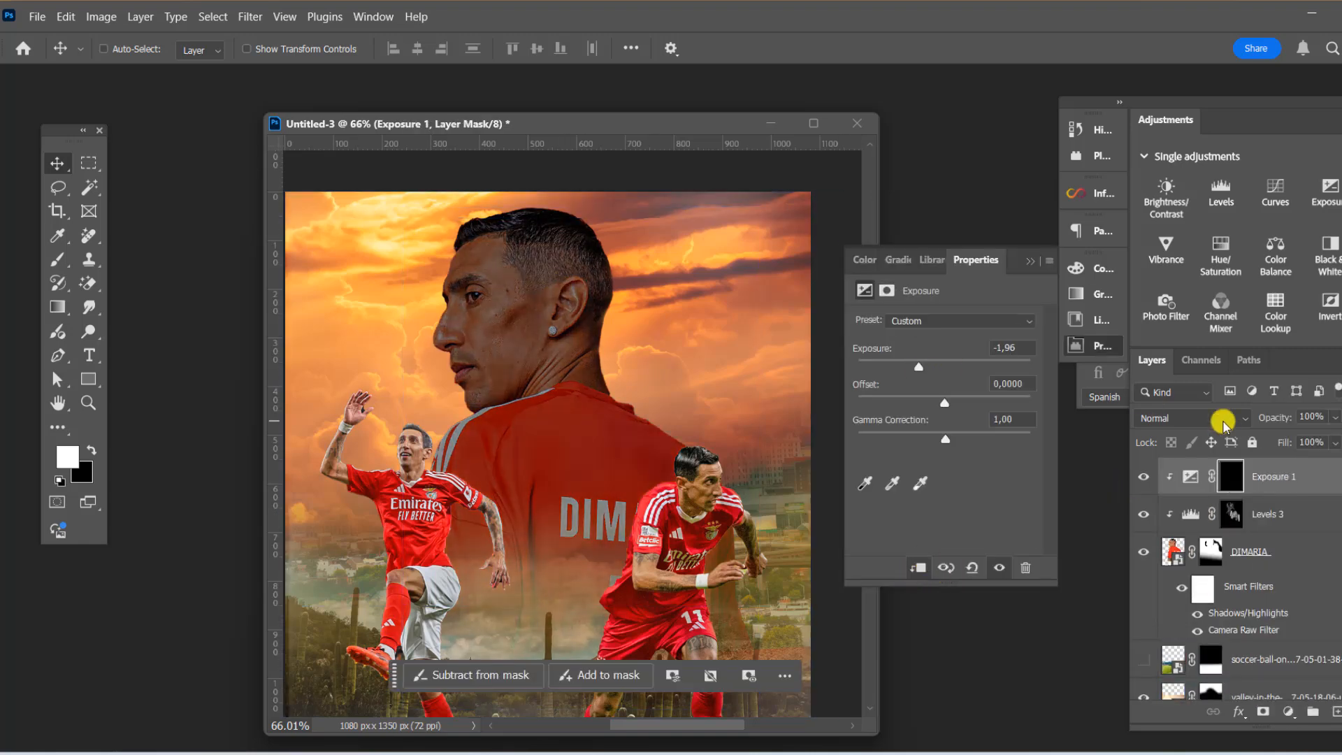
Paint darkening over the portrait's shirt in the Exposure 1 mask, enlarging the brush to 175, and set the adjustment's opacity to 78%
left_click(59, 260)
mouse_move(465, 447)
left_mouse_down()
mouse_move(499, 477)
mouse_move(492, 466)
mouse_move(669, 519)
mouse_move(570, 435)
left_mouse_up()
key("bracketright")
key("bracketright")
key("bracketright")
key("bracketright")
key("bracketright")
key("bracketright")
left_click(683, 470)
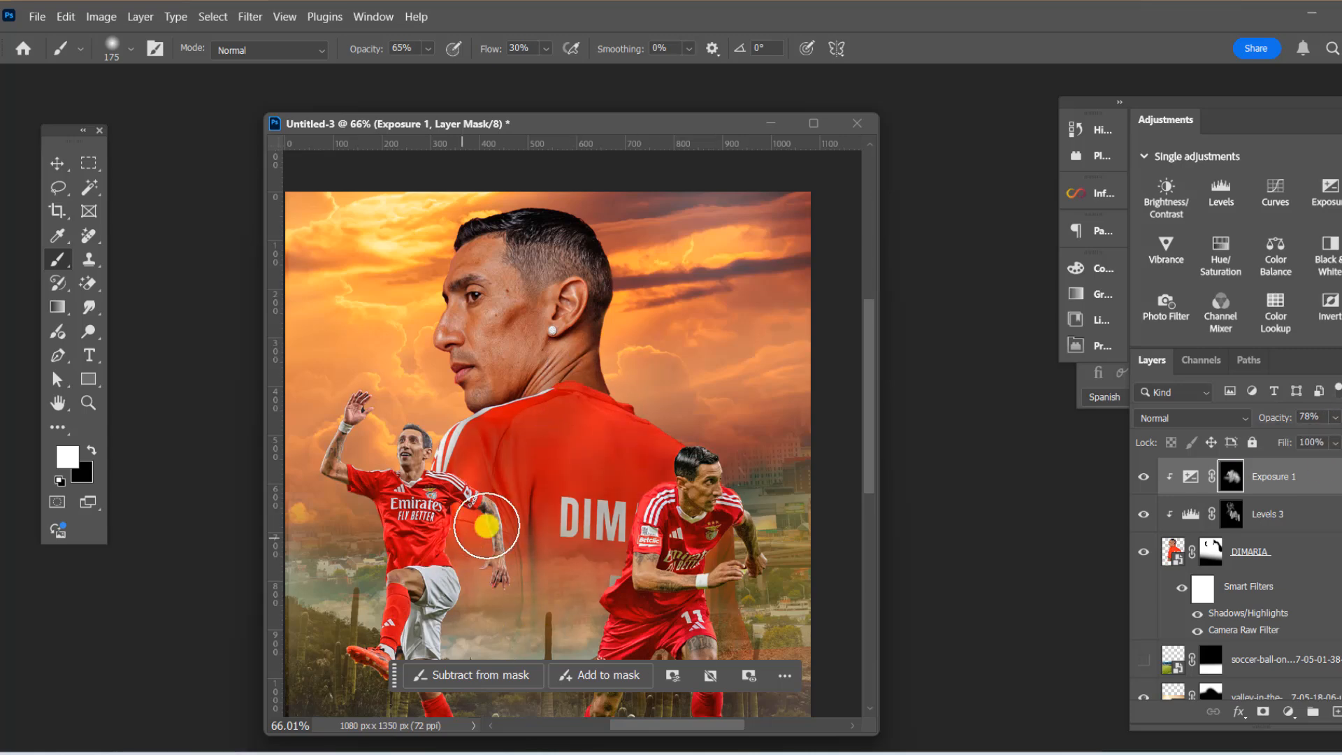
key("v")
Clip a second Exposure adjustment directly above the DIMARIA portrait layer, raise its exposure and invert its mask to black
left_click(527, 224)
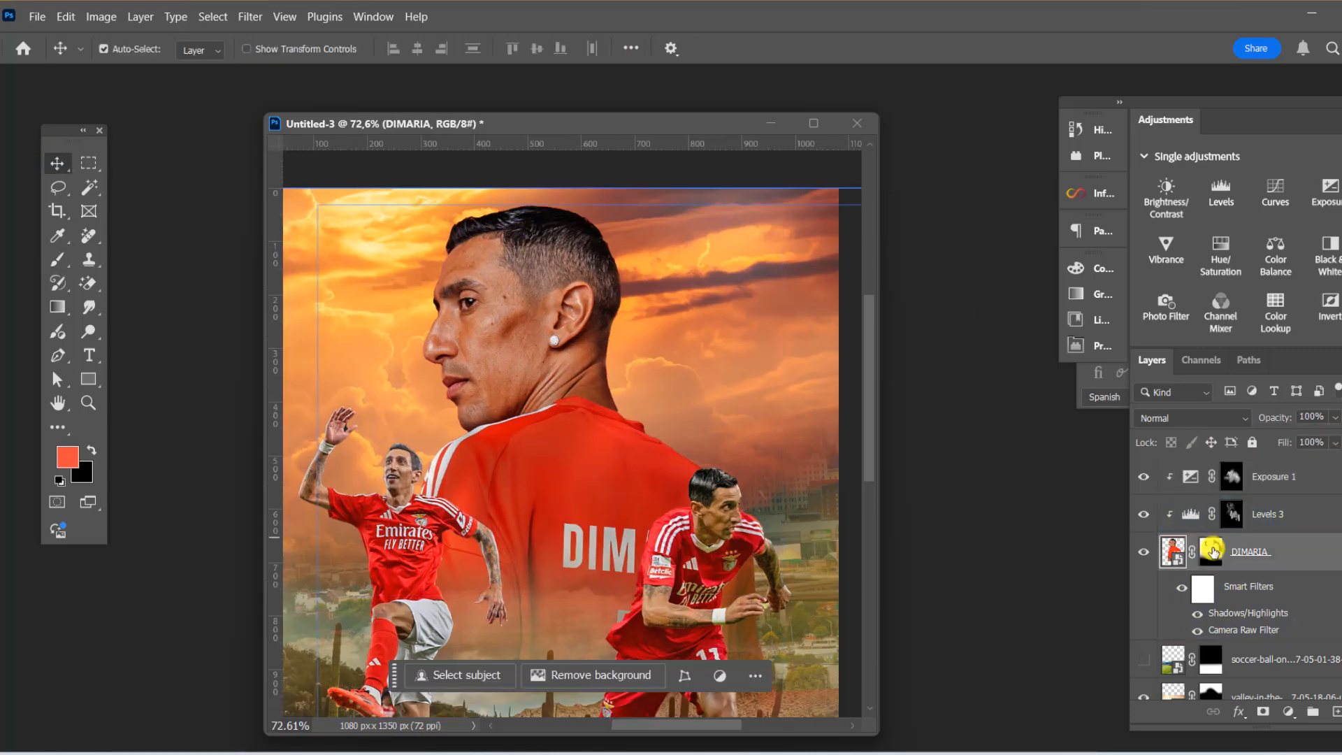
left_click(1288, 712)
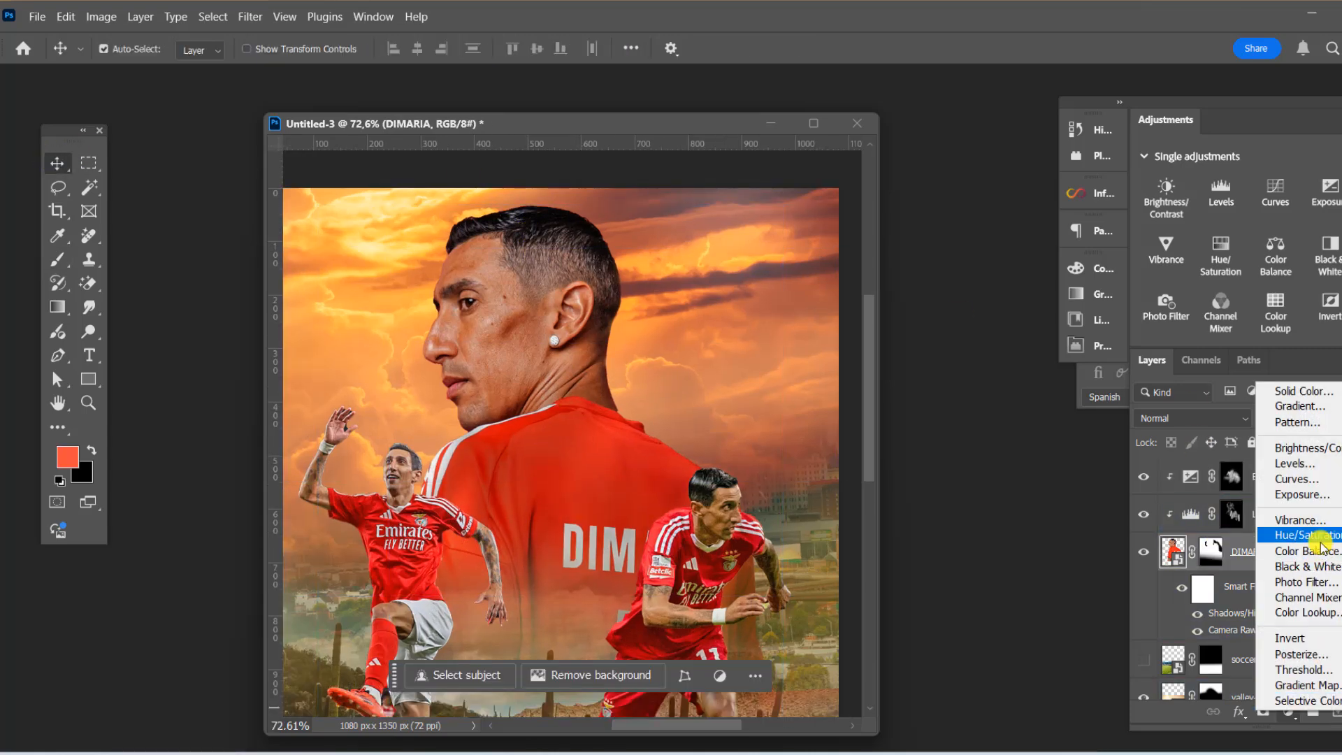
left_click(1302, 494)
left_click_drag(944, 360, 953, 360)
left_click(1232, 556)
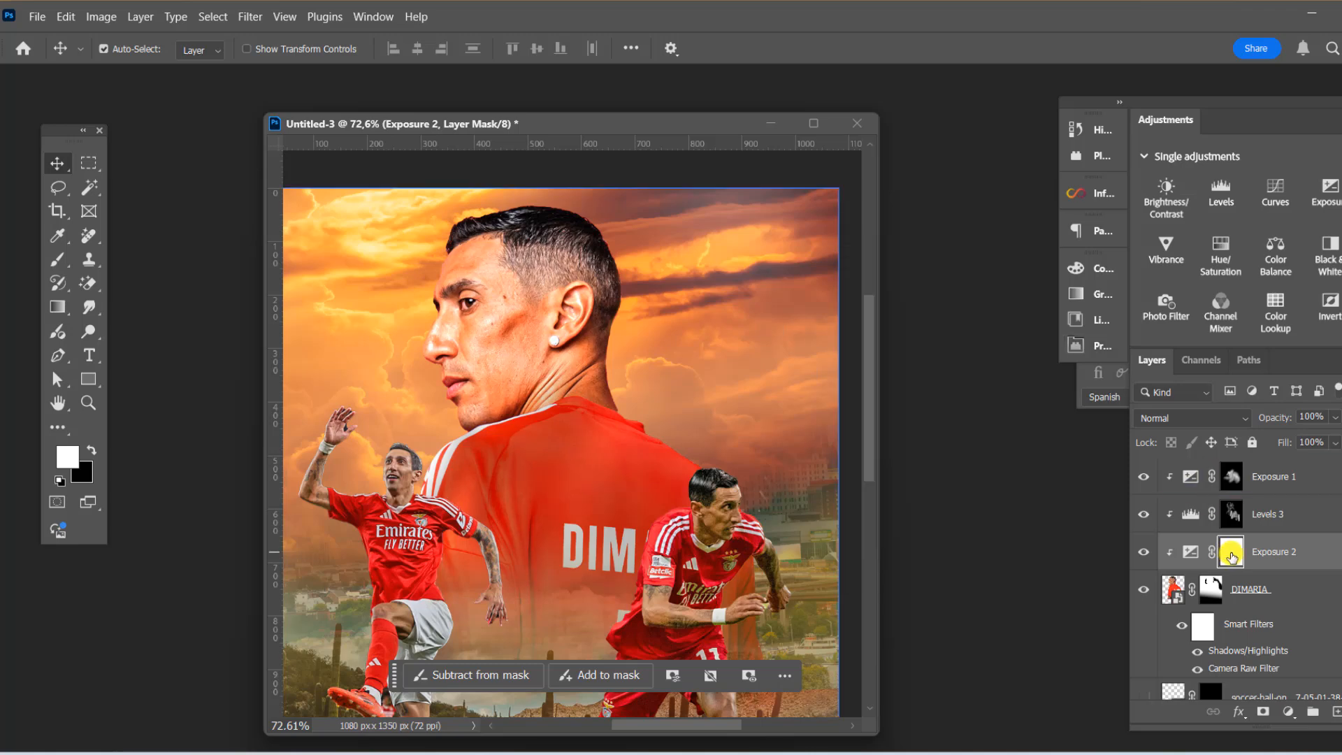
key("ctrl+i")
Paint highlights on the portrait in the Exposure 2 mask with a white size-40 brush at 89% opacity and 72% flow
key("b")
scroll(440, 275, "up", 3)
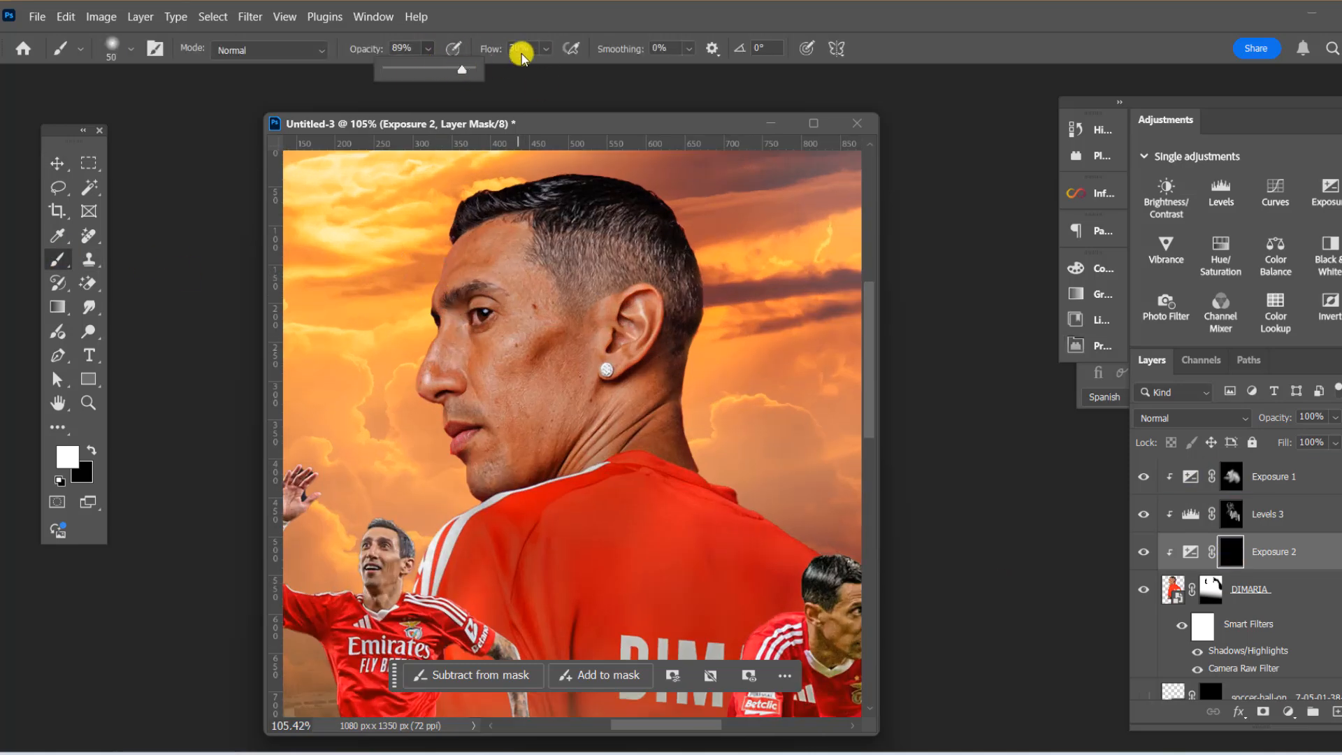
left_click(546, 49)
left_click_drag(553, 70, 592, 70)
key("[")
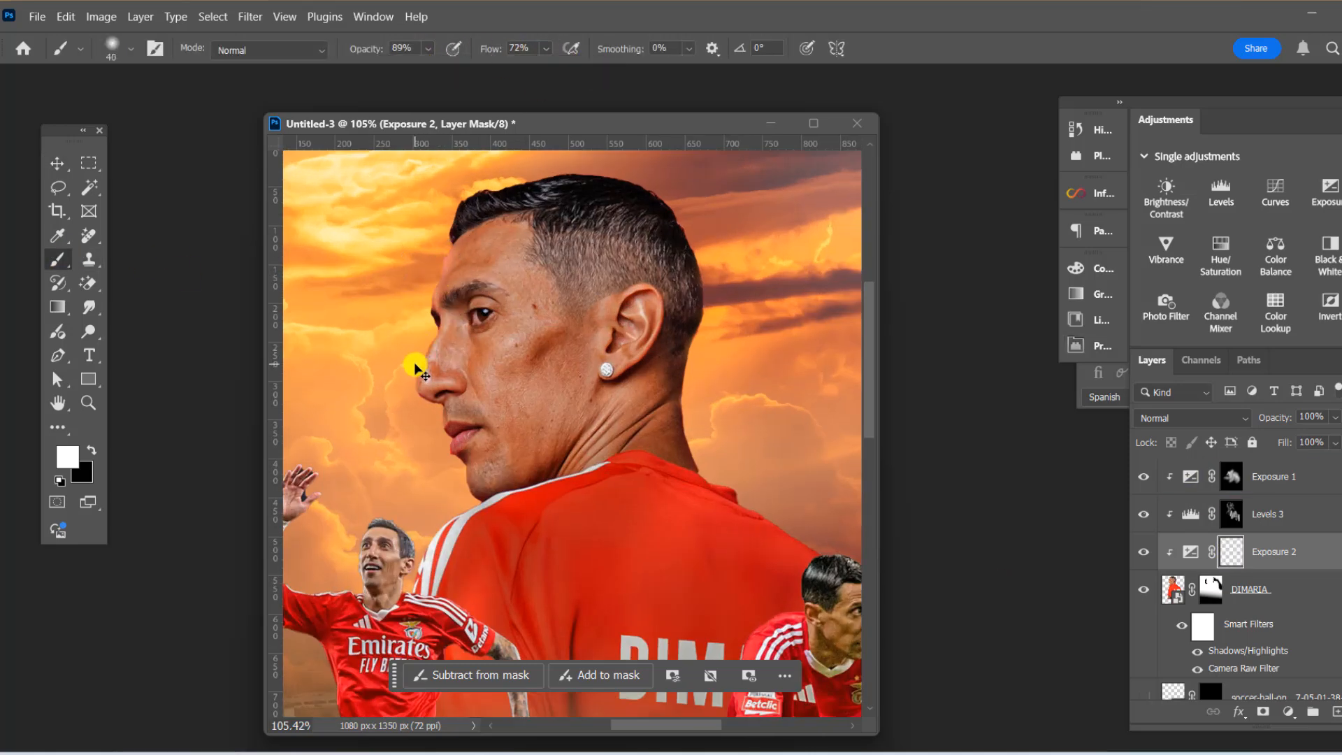
scroll(413, 366, "up", 2)
scroll(487, 548, "down", 3)
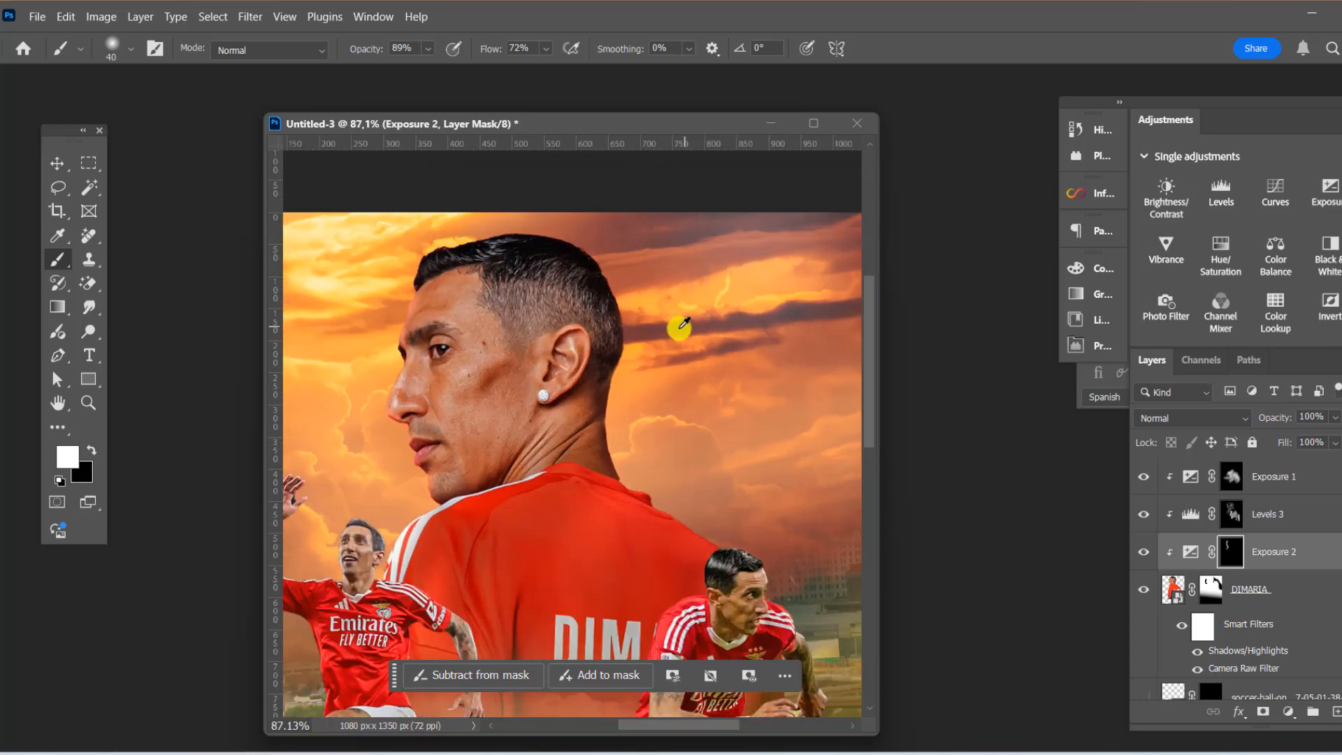
scroll(680, 323, "up", 3)
scroll(673, 591, "down", 3)
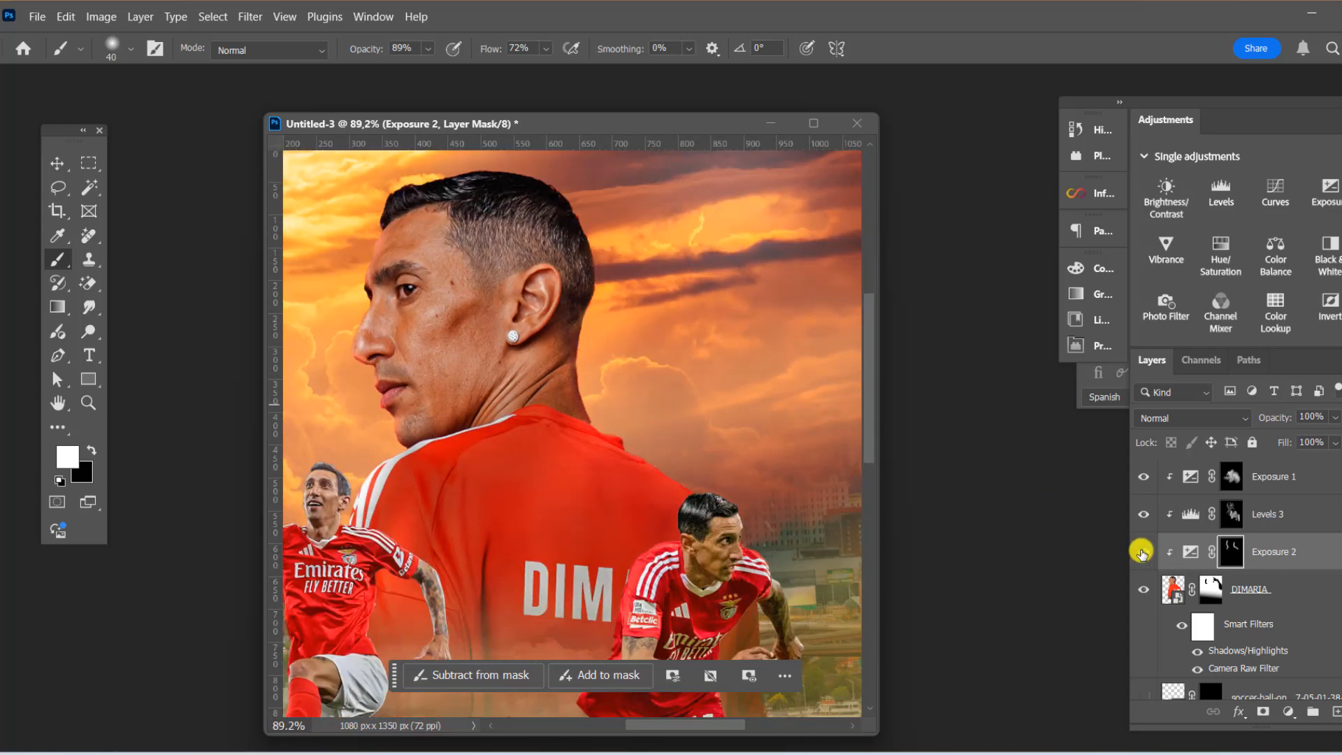
Add a yellow Color Dodge Inner Shadow to the DIMARIA layer at 49% opacity, 90° angle and 24 px size
scroll(516, 150, "up", 3)
scroll(621, 220, "down", 2)
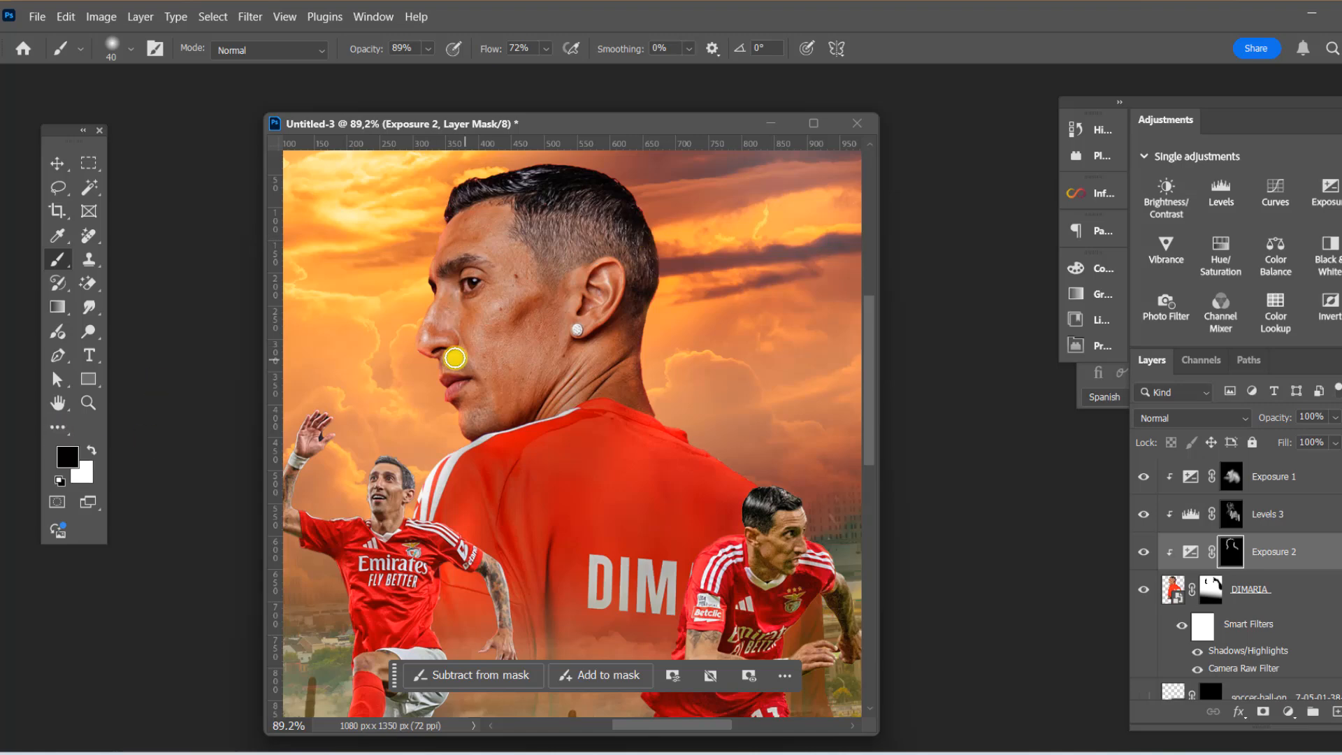
left_click(1258, 589)
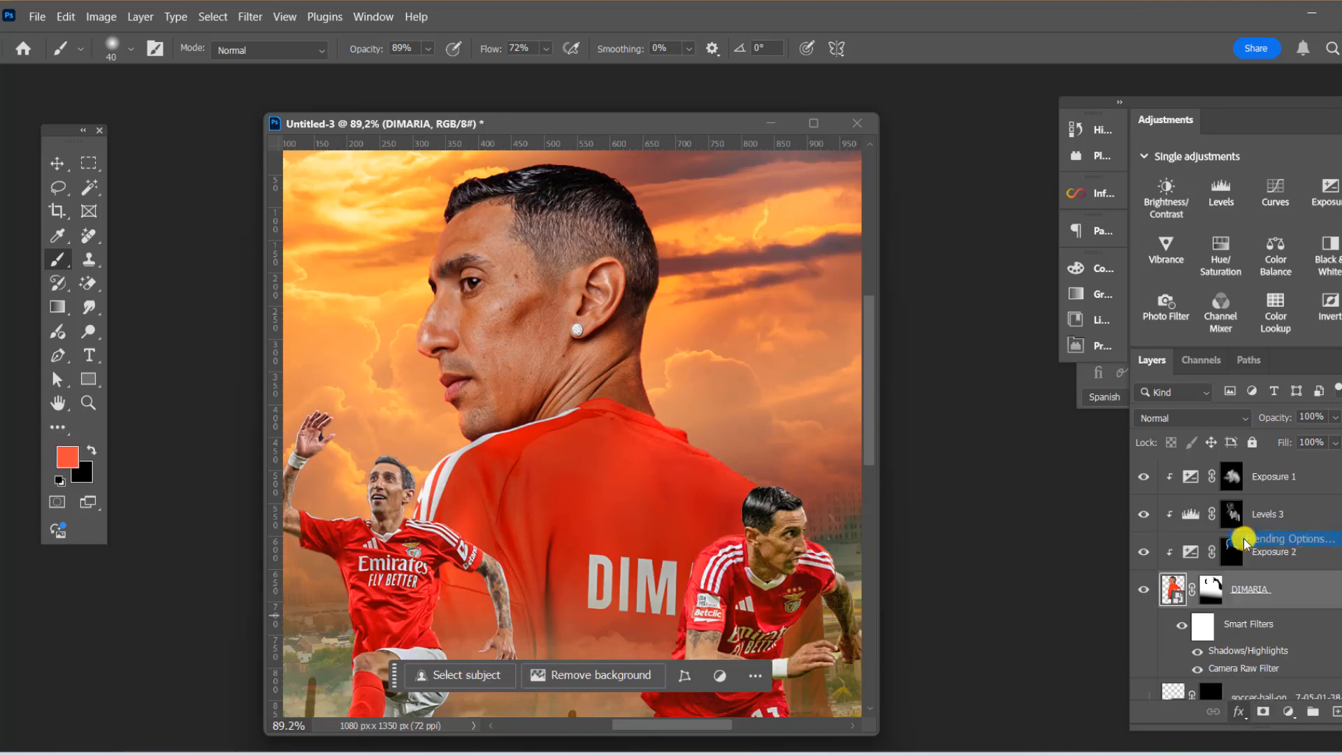
left_click(1127, 421)
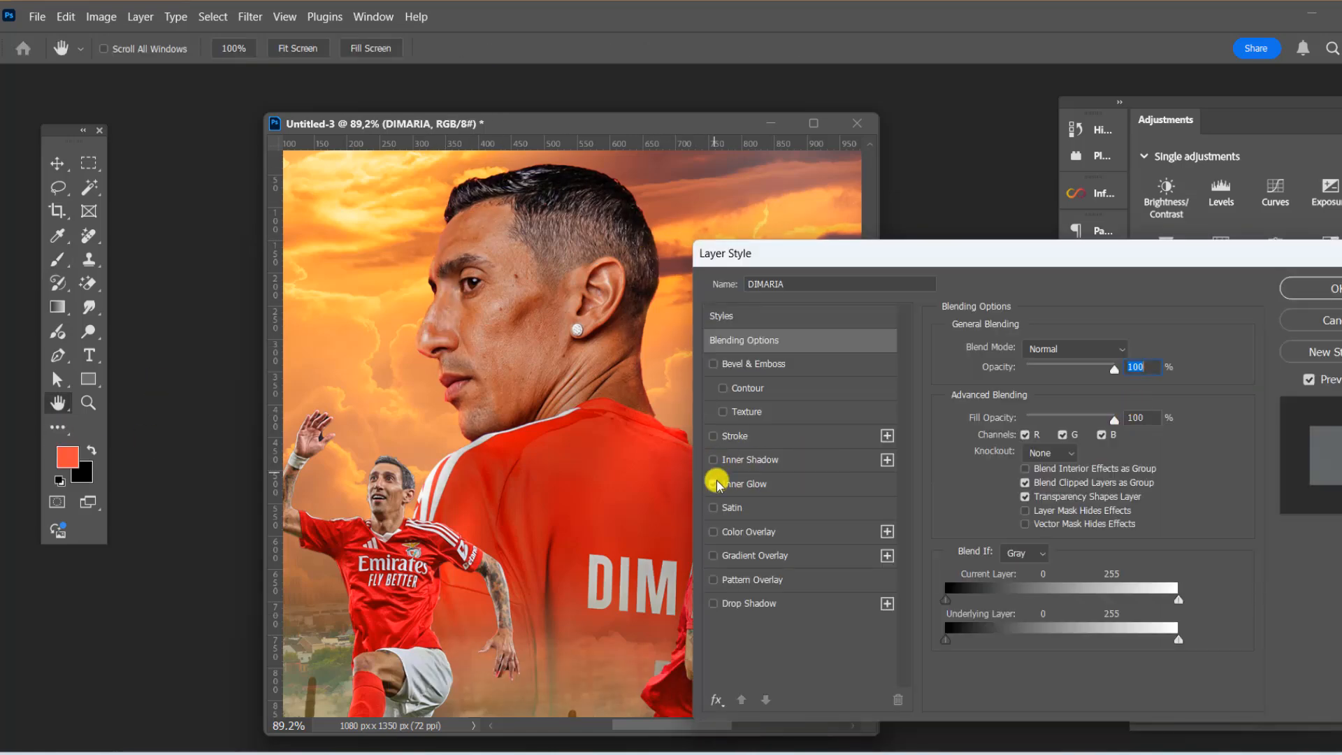
left_click(717, 460)
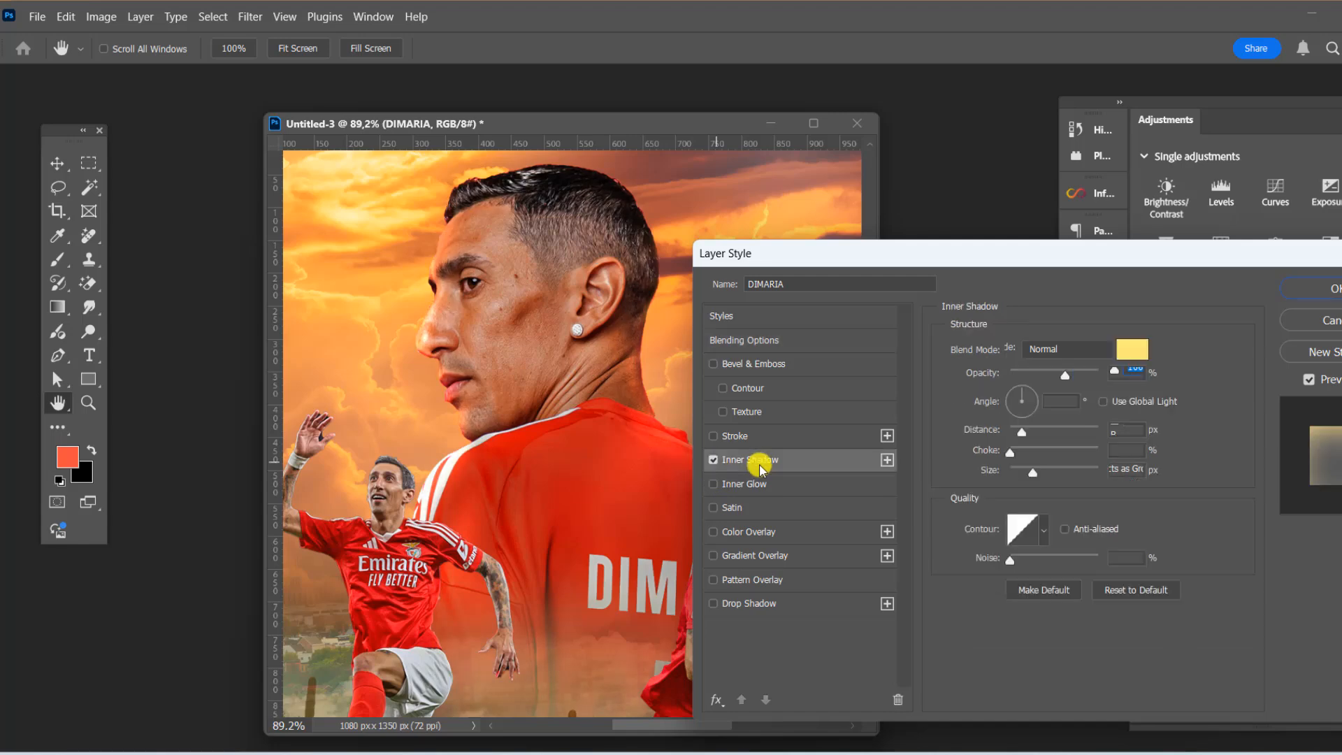
left_click(1019, 472)
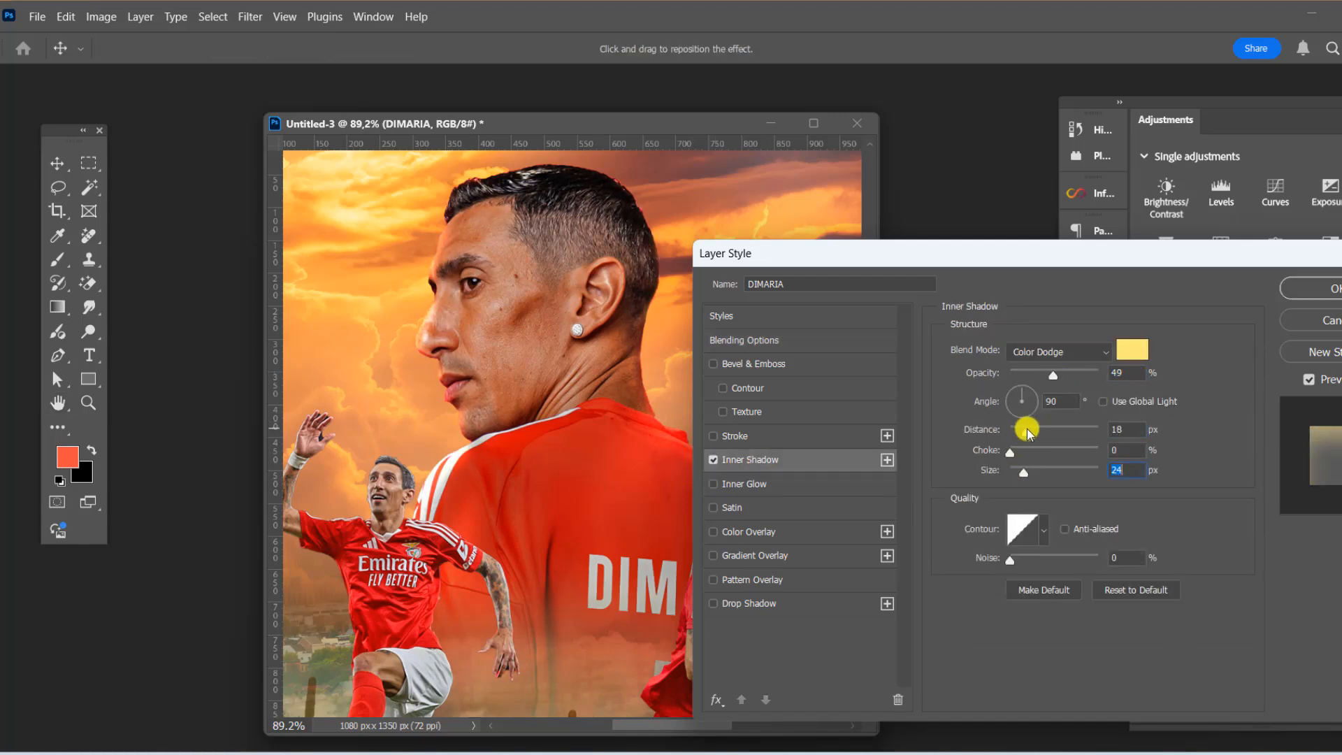
left_click(1026, 429)
left_click(1318, 290)
Compare the portrait with and without Exposure 2, and reduce that adjustment's opacity to 48%
left_click(1148, 553)
left_click(1147, 553)
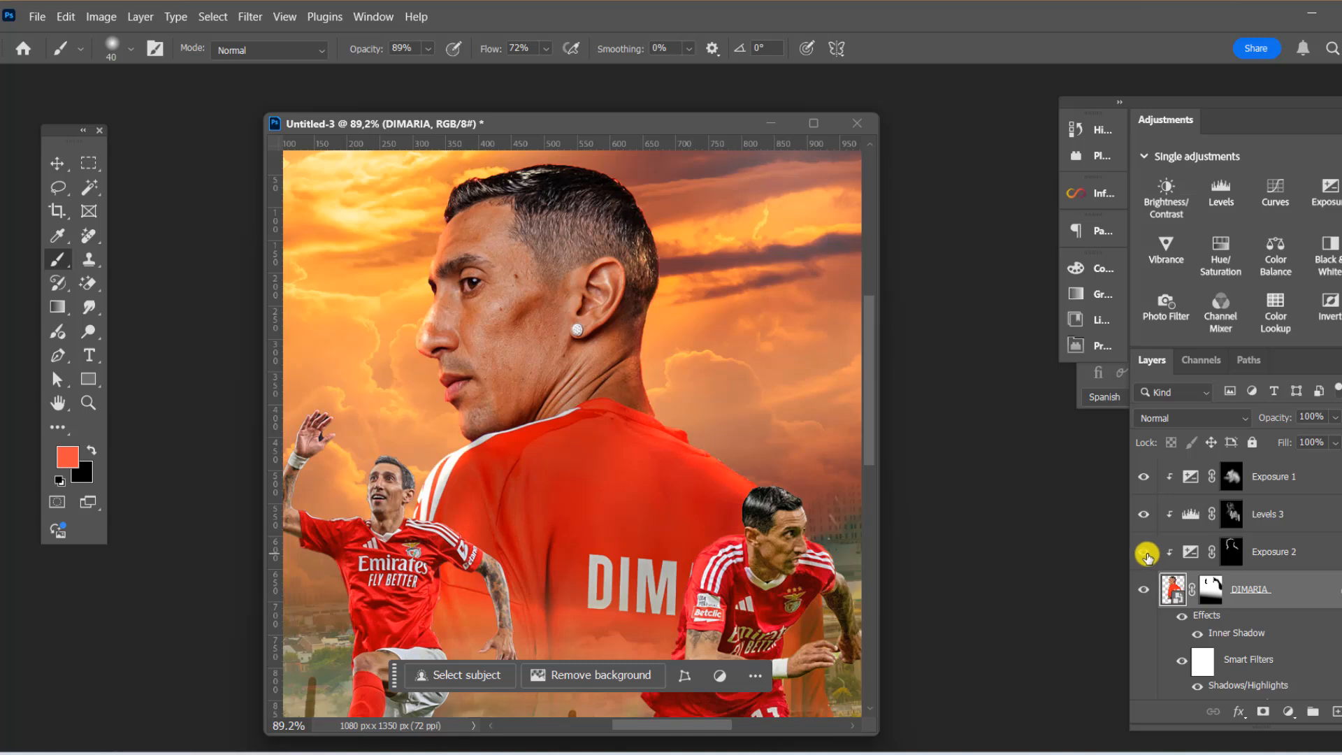
left_click(1146, 552)
left_click(1145, 553)
left_click(1287, 552)
left_click(1335, 418)
left_click_drag(1323, 437, 1313, 439)
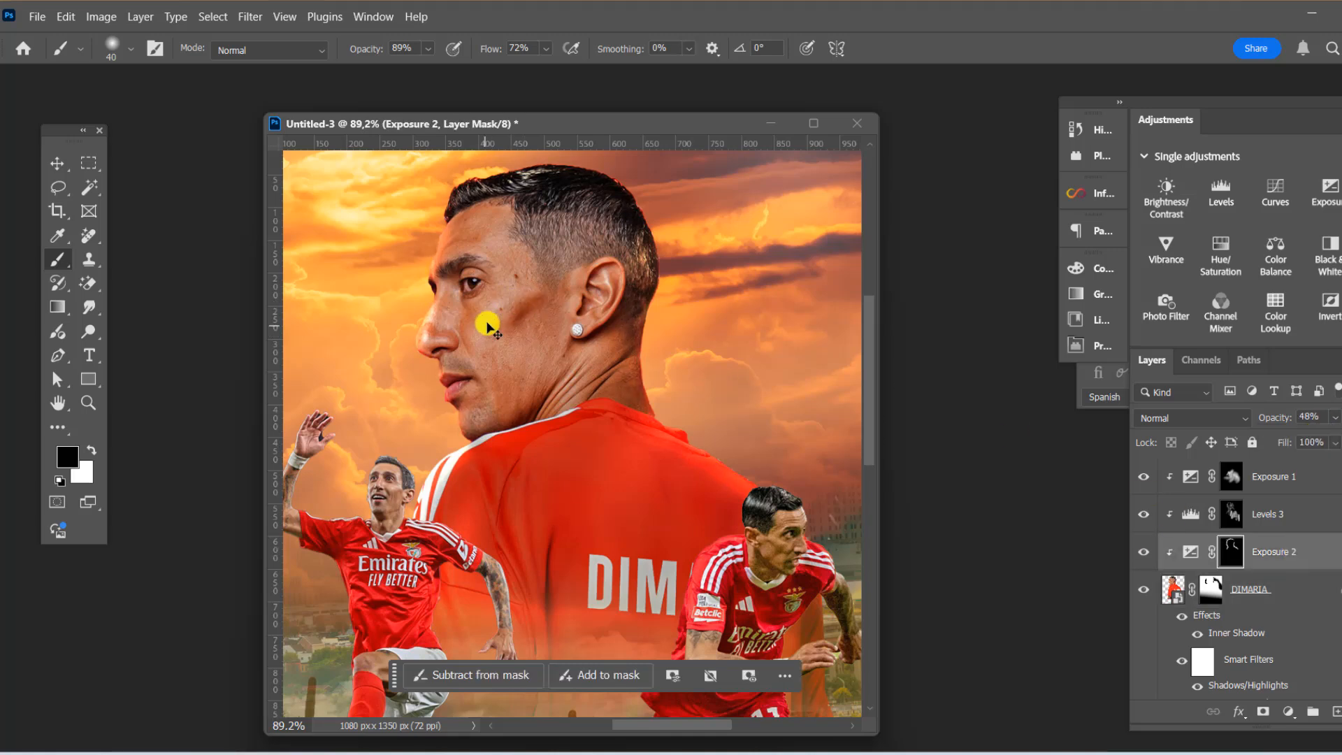
Clip a Brightness/Contrast adjustment above Exposure 1, raise its brightness slightly and invert its mask to black
left_click(1144, 476)
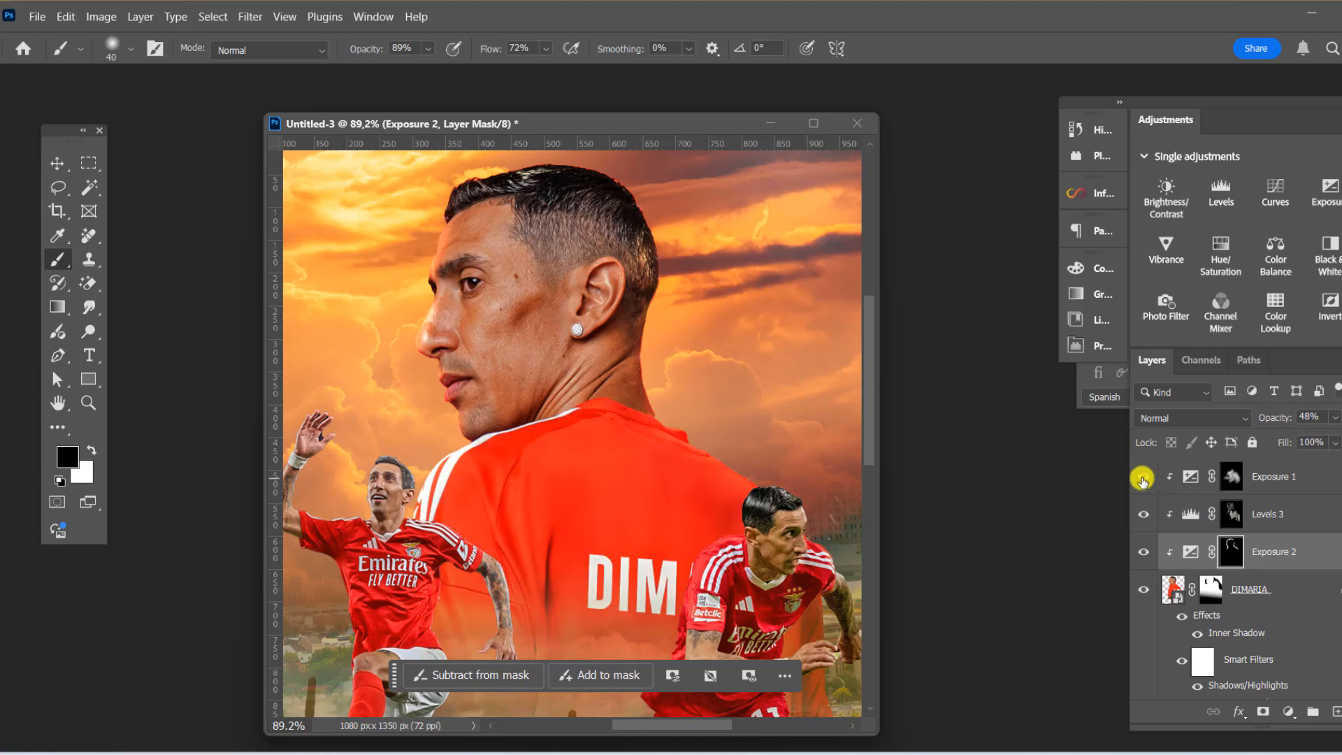
left_click(1144, 476)
left_click(1232, 476)
left_click(1289, 712)
left_click(1315, 449)
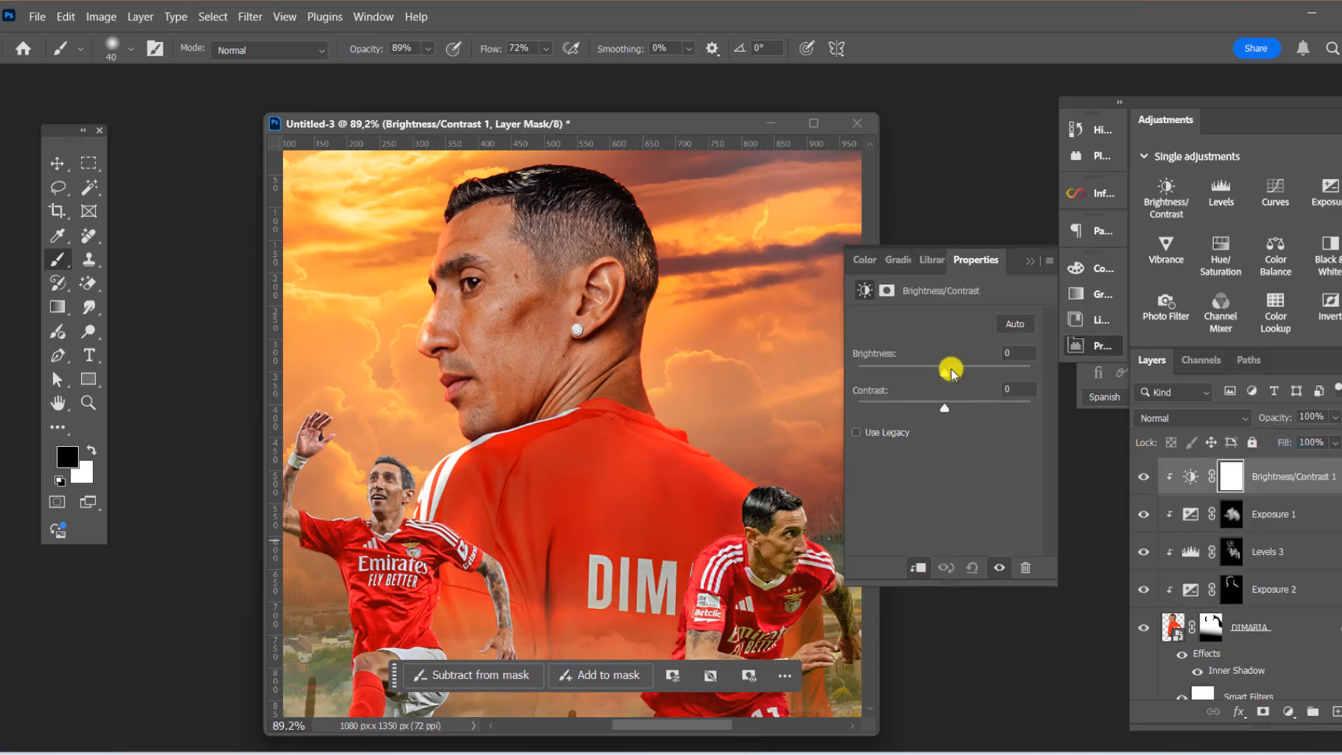
left_click_drag(948, 372, 959, 371)
left_click(1235, 474)
key("ctrl+i")
key("x")
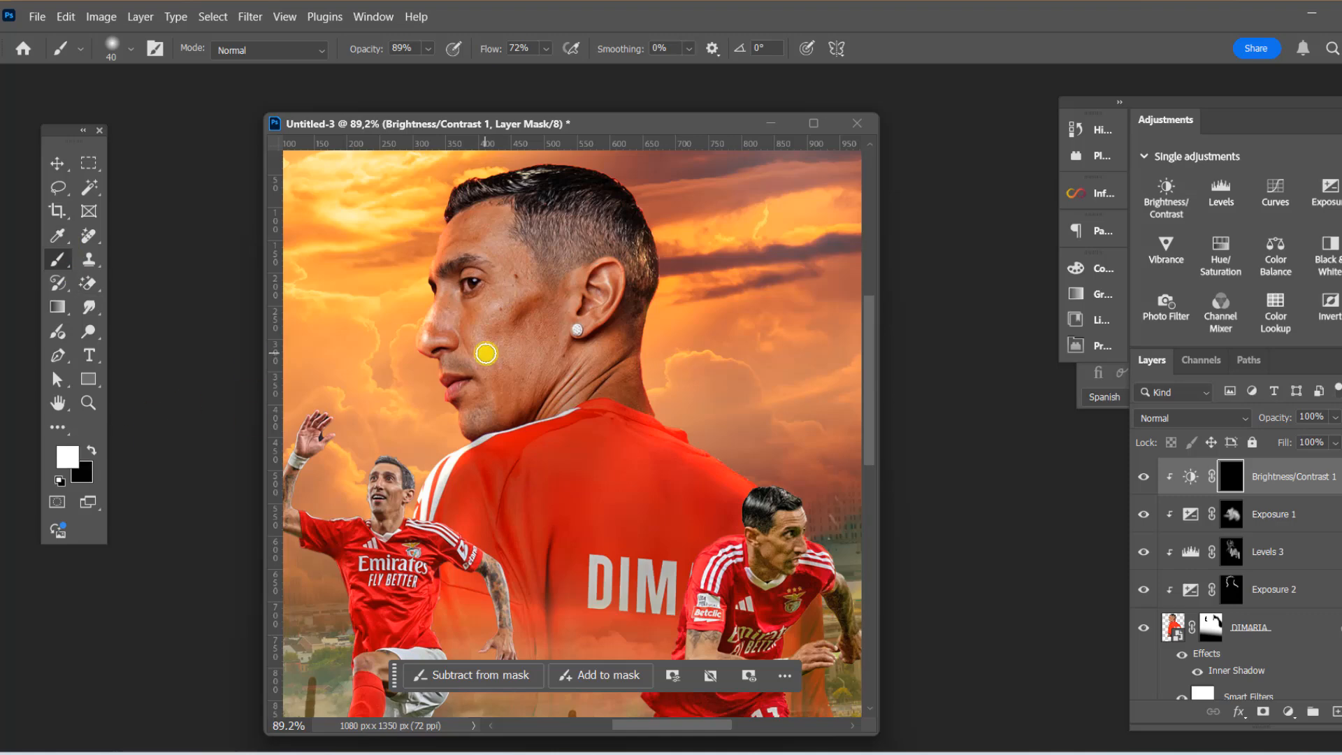
Paint soft brightening on the portrait's neck and upper back in the Brightness/Contrast 1 mask with a white size-200 brush at 19% flow
left_click_drag(538, 68, 512, 68)
key("bracketright")
key("bracketright")
key("bracketright")
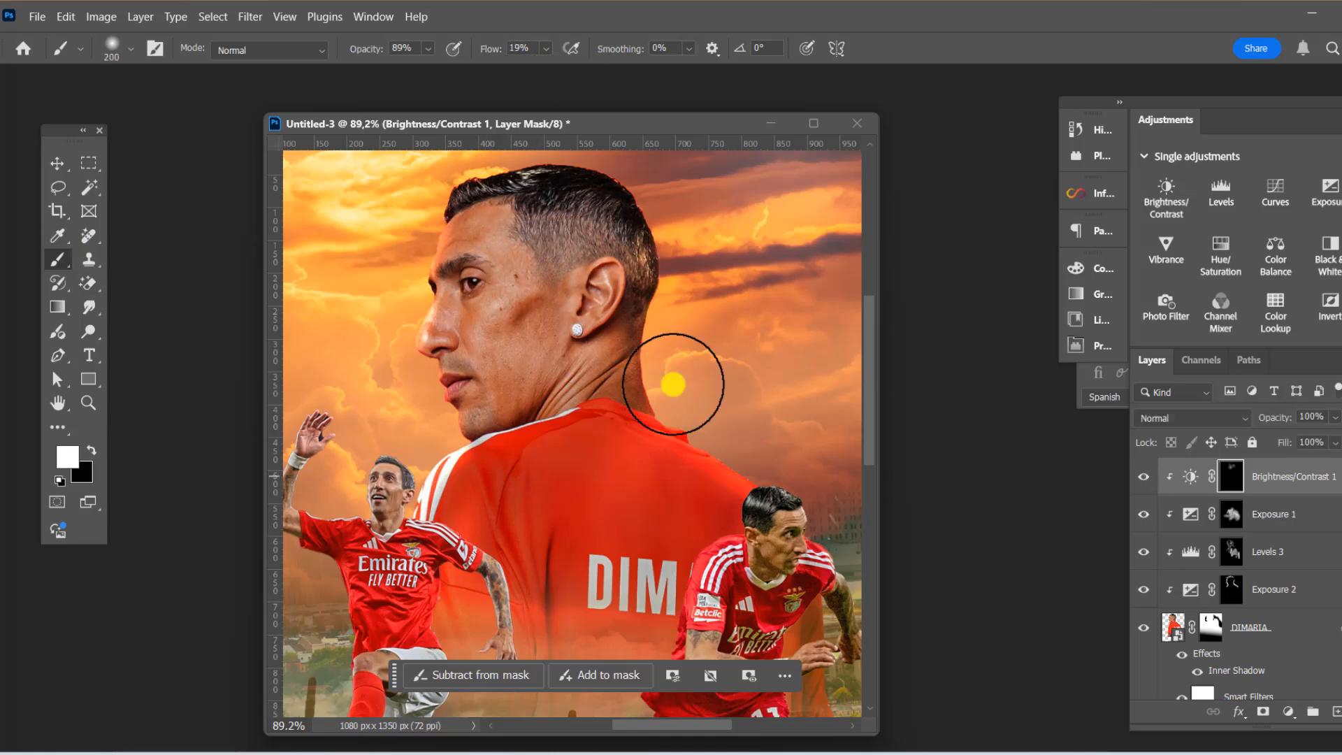
left_click_drag(647, 427, 673, 480)
key("v")
scroll(443, 314, "down", 3)
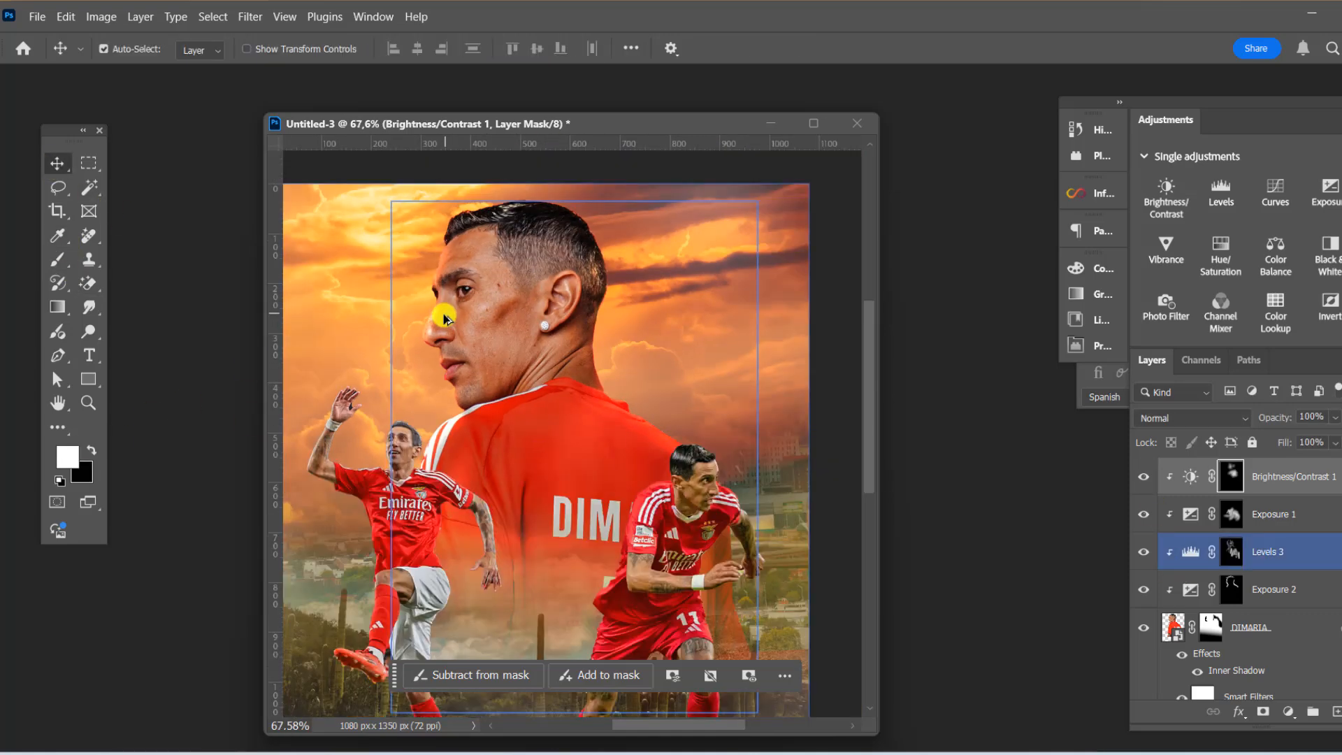
Clip a Curves adjustment directly above the DIMARIA layer, raise its curve to brighten and invert its mask to black
scroll(447, 294, "up", 3)
left_click(451, 278)
left_click(1290, 713)
left_click(1297, 481)
left_click_drag(957, 434, 947, 415)
left_click(1235, 575)
key("ctrl+i")
Paint small highlights on the portrait's face in the Curves 1 mask with a white size-20 brush at 19% flow
left_click(57, 260)
scroll(460, 292, "up", 3)
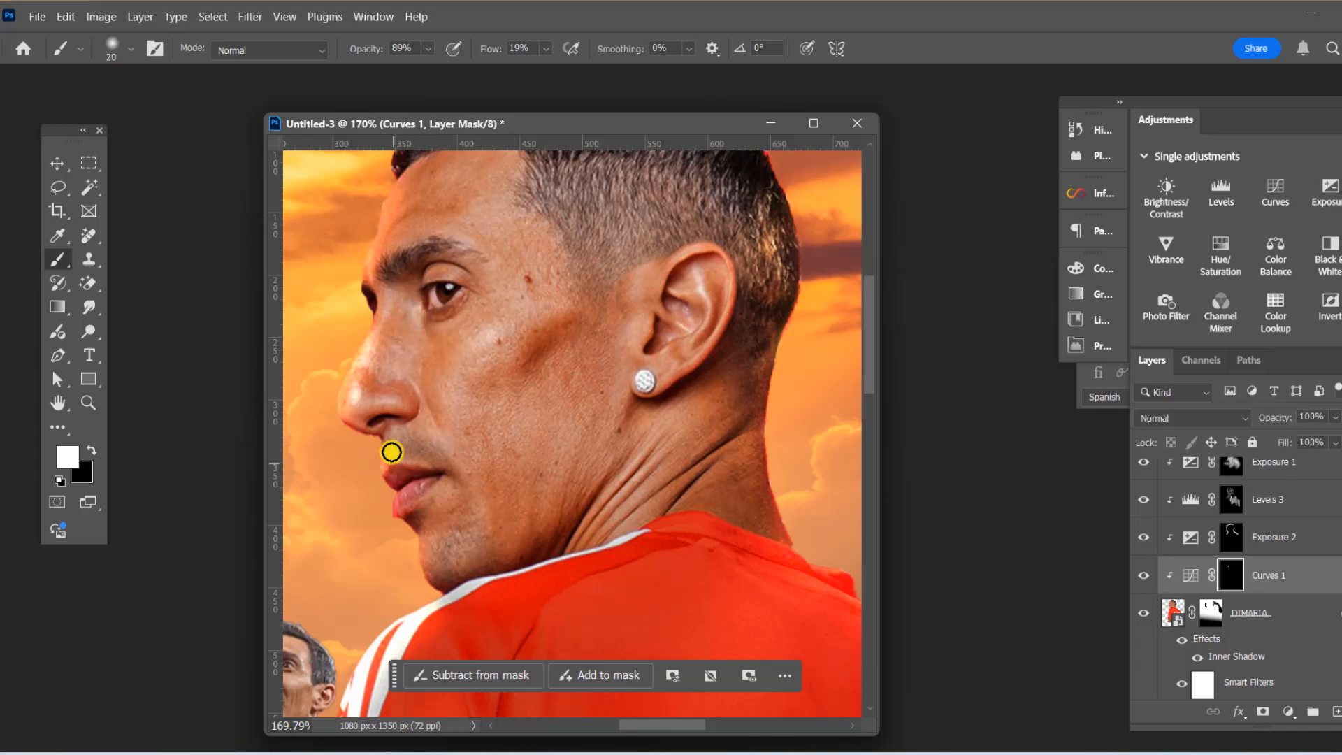
scroll(497, 402, "down", 2)
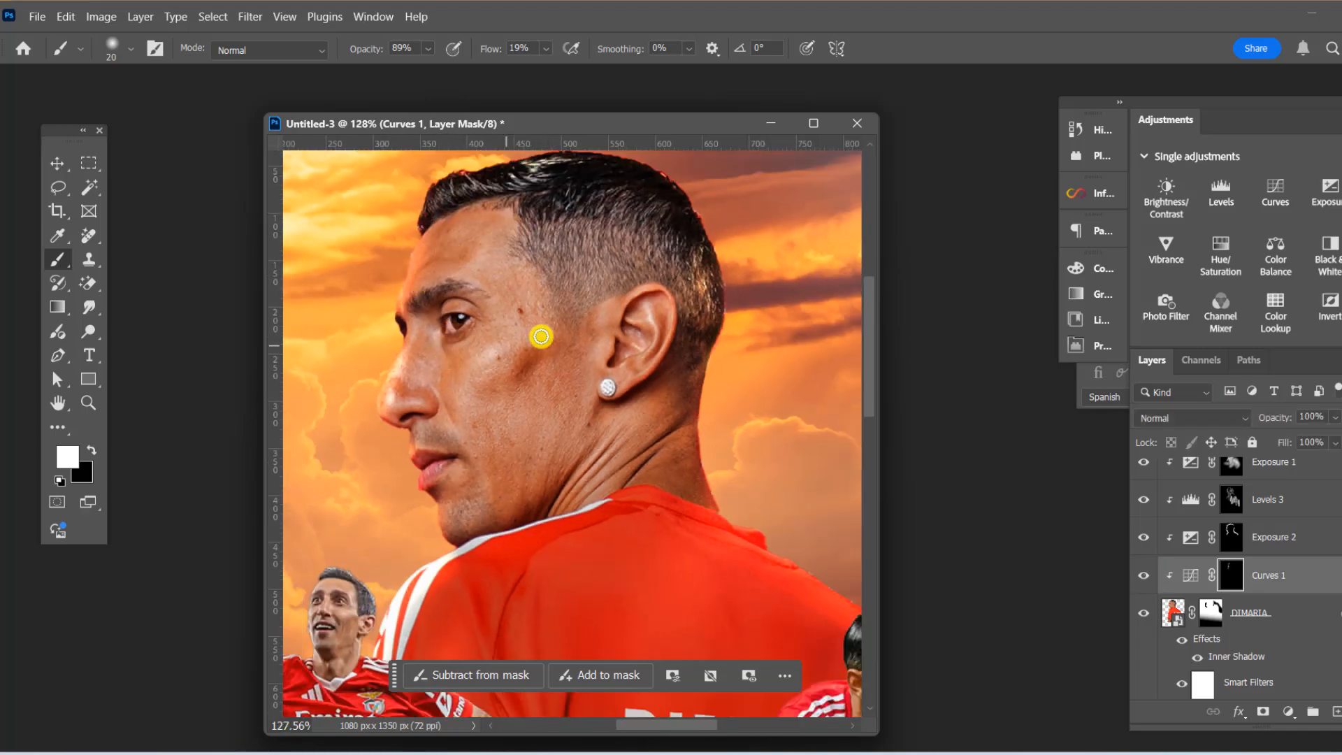
scroll(625, 319, "down", 3)
key("v")
Clip a Color Balance adjustment directly above the DIMARIA layer and shift its midtones toward red (+27) and slightly toward yellow
left_click(1268, 612)
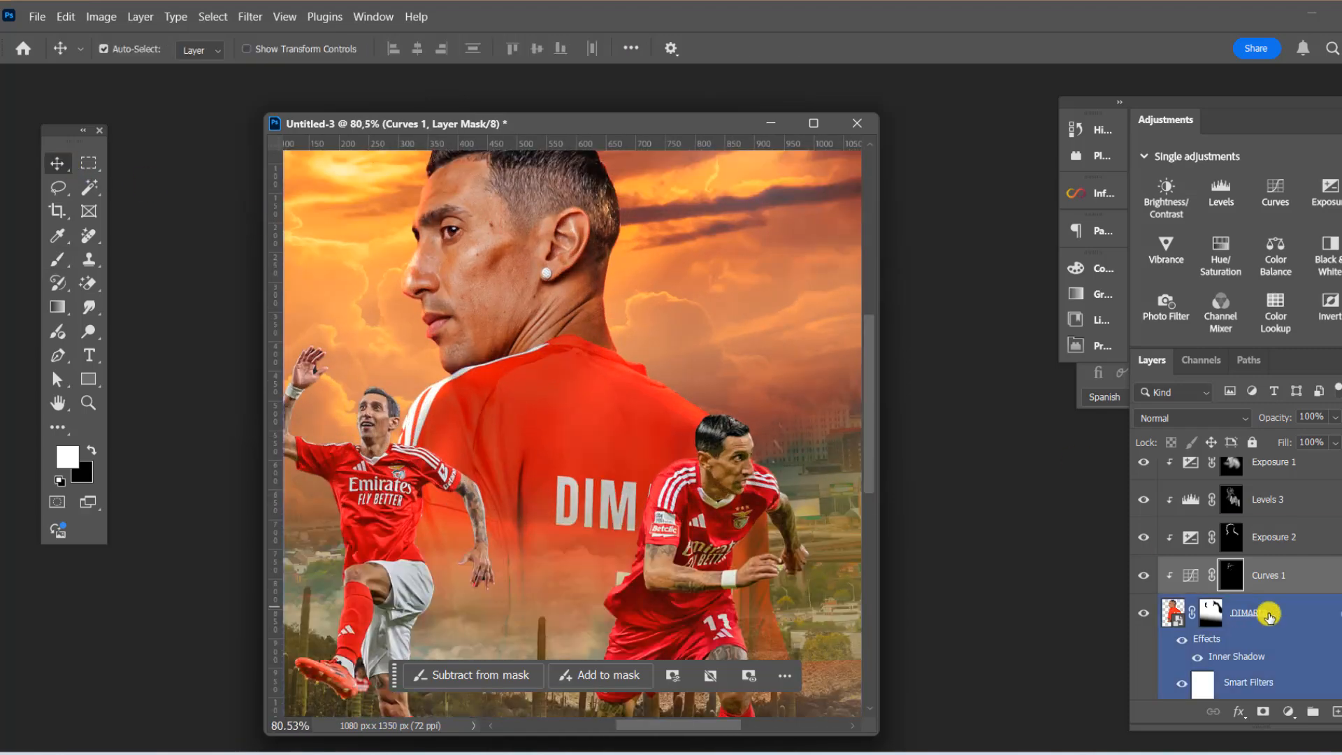
left_click(1288, 711)
left_click(1302, 551)
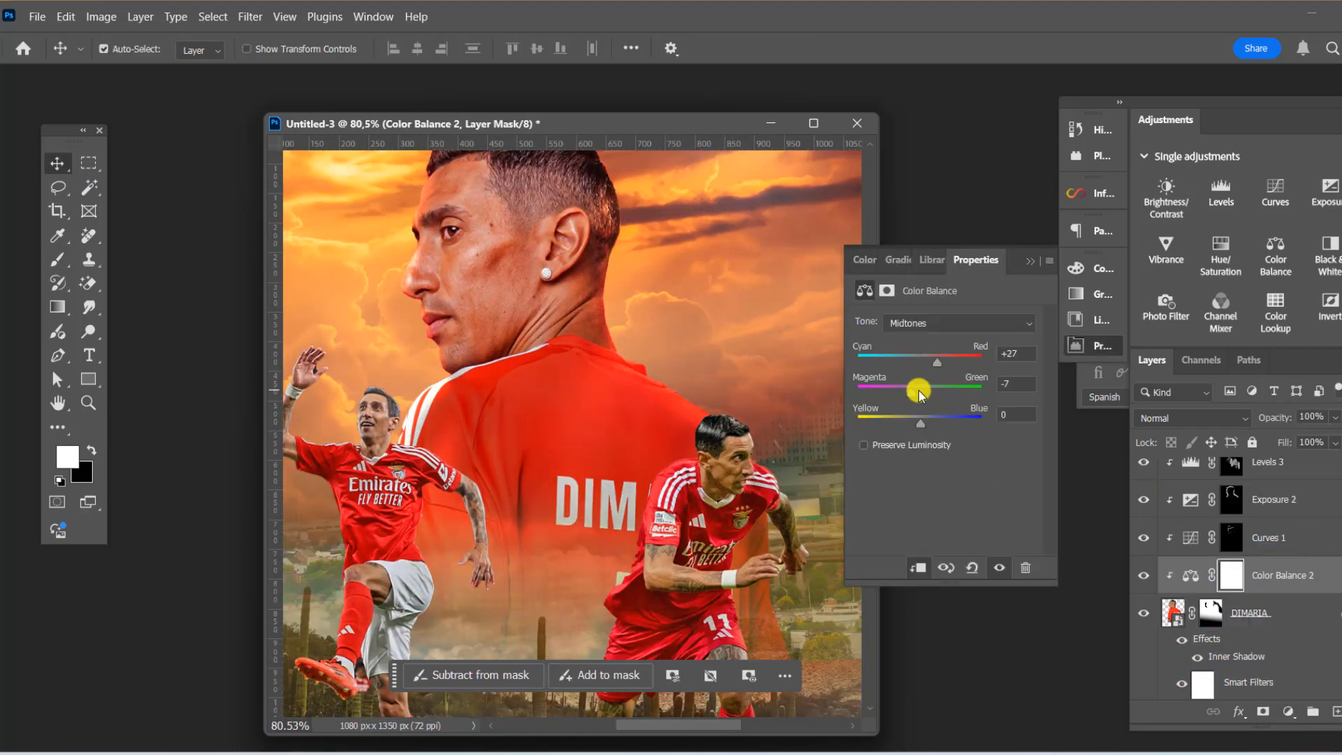
left_click_drag(920, 392, 925, 391)
left_click_drag(921, 421, 916, 422)
Set the shadows of the Color Balance 2 adjustment to +1 red and +2 blue
left_click(930, 324)
left_click(923, 374)
left_click_drag(921, 362, 933, 364)
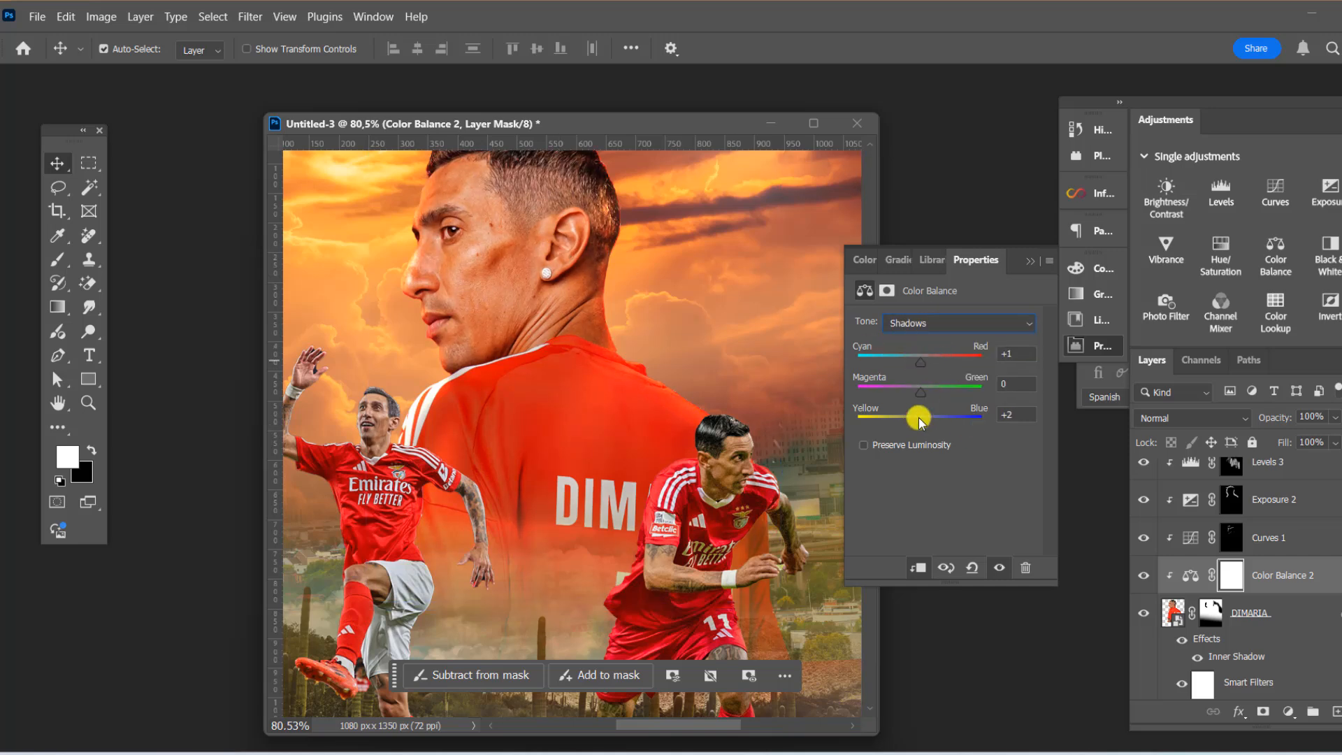
Compare the portrait with Levels 3, Exposure 2, Curves 1 and Color Balance 2 each switched off and on
left_click(584, 379)
scroll(574, 378, "down", 2)
scroll(482, 263, "up", 4)
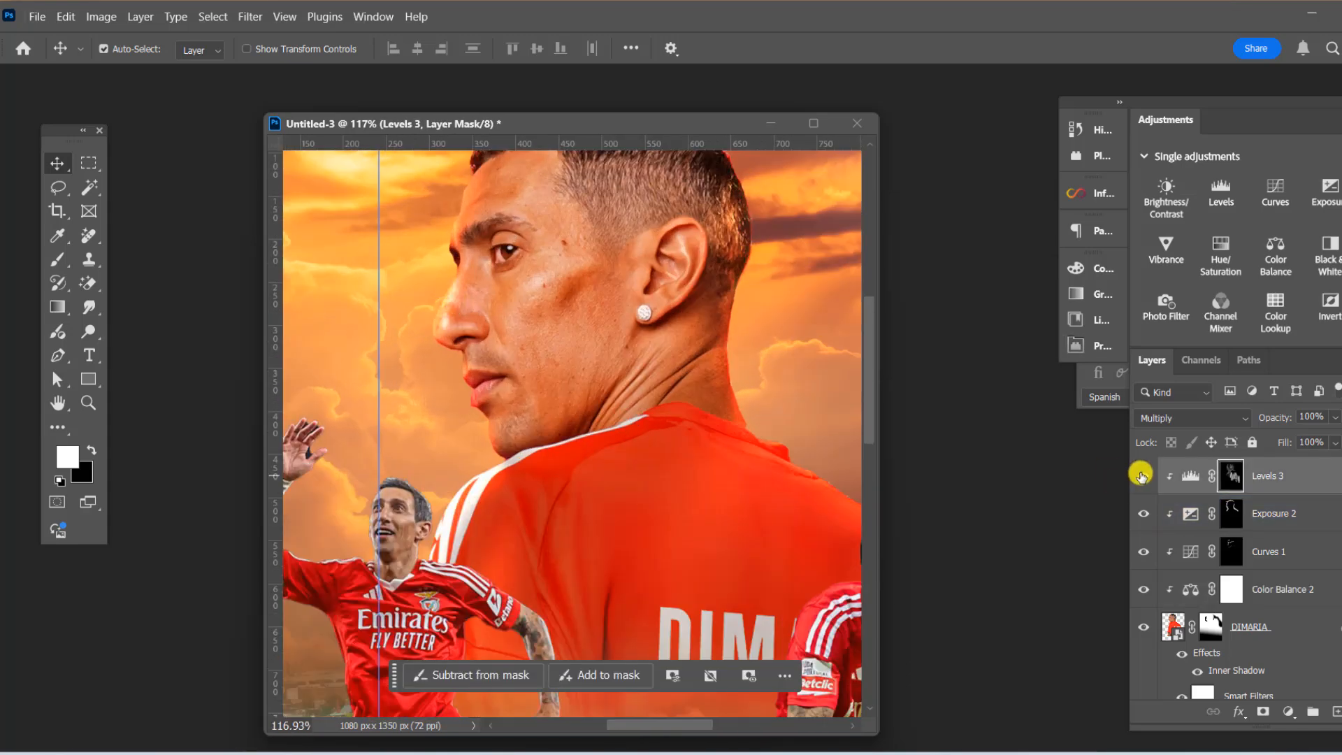
left_click(1143, 476)
left_click(1144, 476)
left_click(1144, 514)
left_click(1144, 514)
left_click(1144, 552)
left_click(1143, 552)
left_click(1144, 590)
left_click(1144, 590)
scroll(1198, 560, "down", 5)
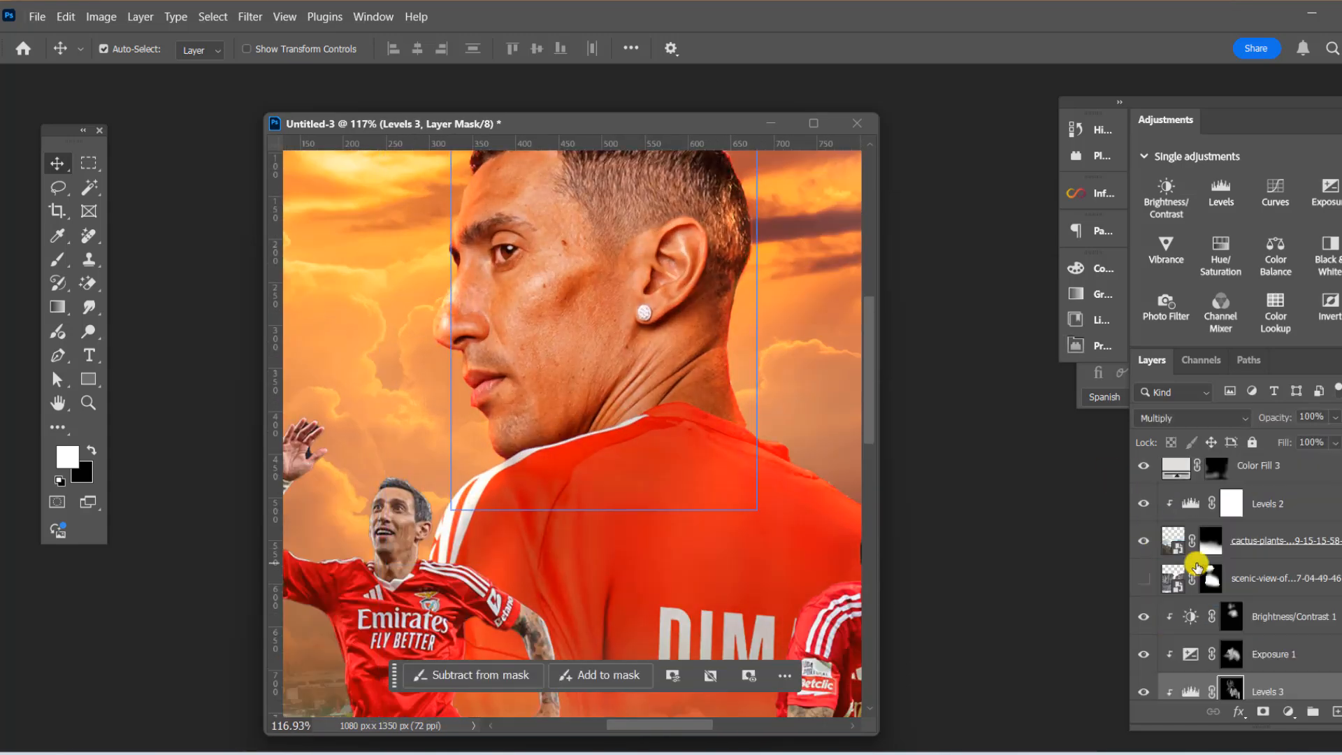
scroll(489, 301, "down", 2)
scroll(489, 301, "up", 3)
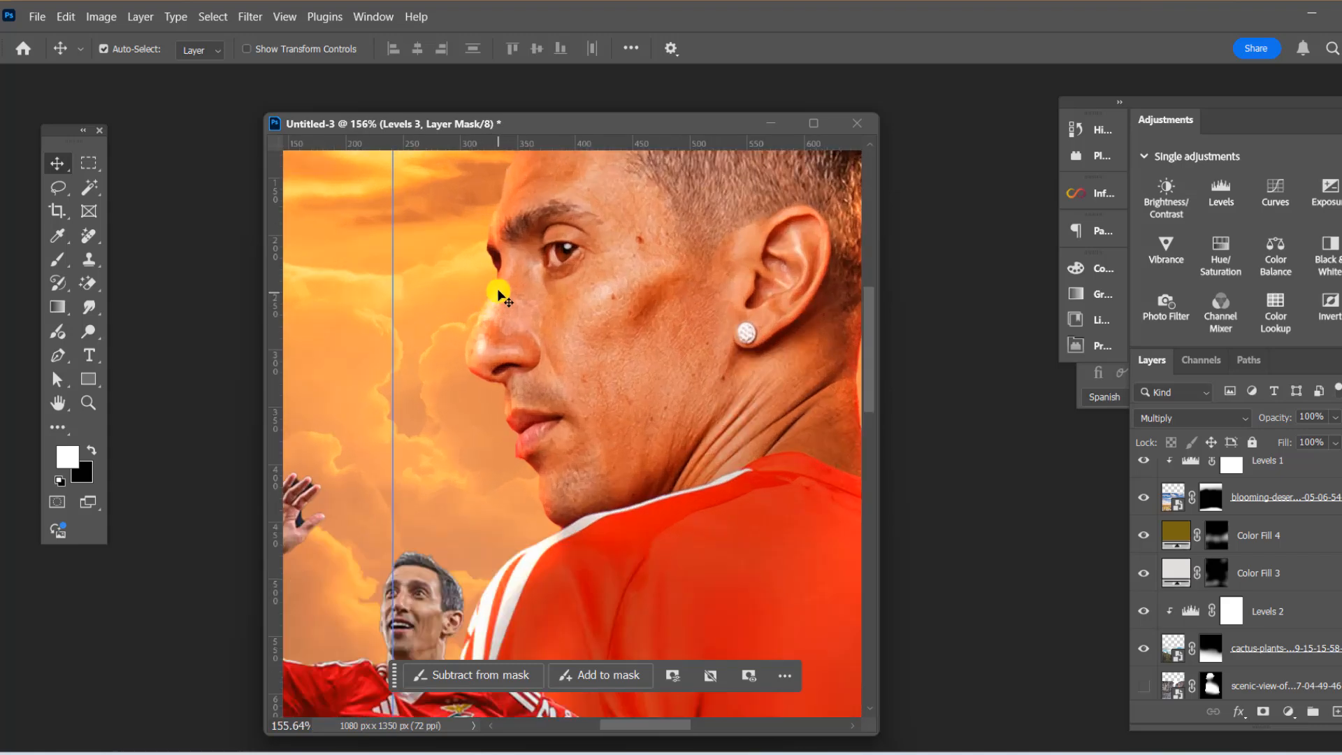
Check the portrait's nose and face edge up close while toggling each clipped adjustment, and look through the background layers
scroll(1297, 600, "up", 5)
left_click(1145, 477)
left_click(1146, 477)
left_click(1145, 514)
left_click(1145, 514)
left_click(1145, 551)
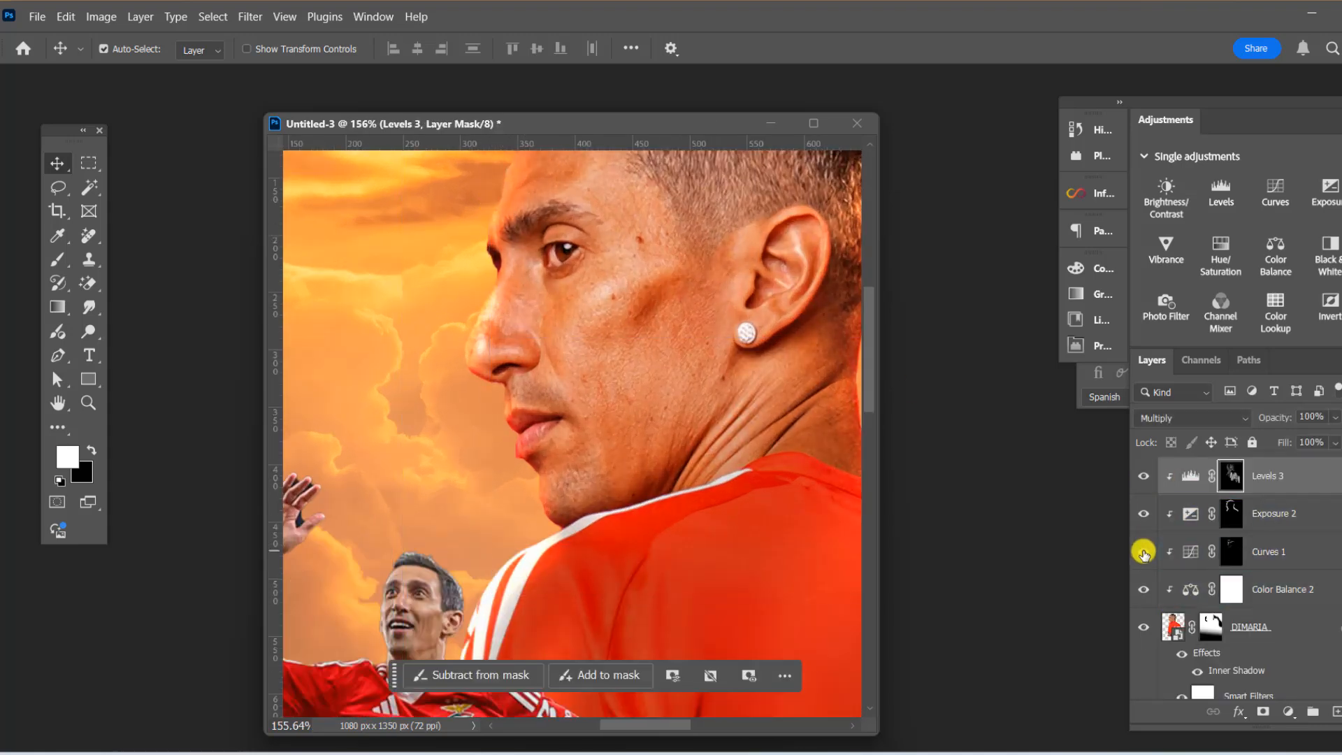
left_click(1145, 552)
left_click(1146, 591)
left_click(1147, 591)
scroll(1142, 490, "down", 5)
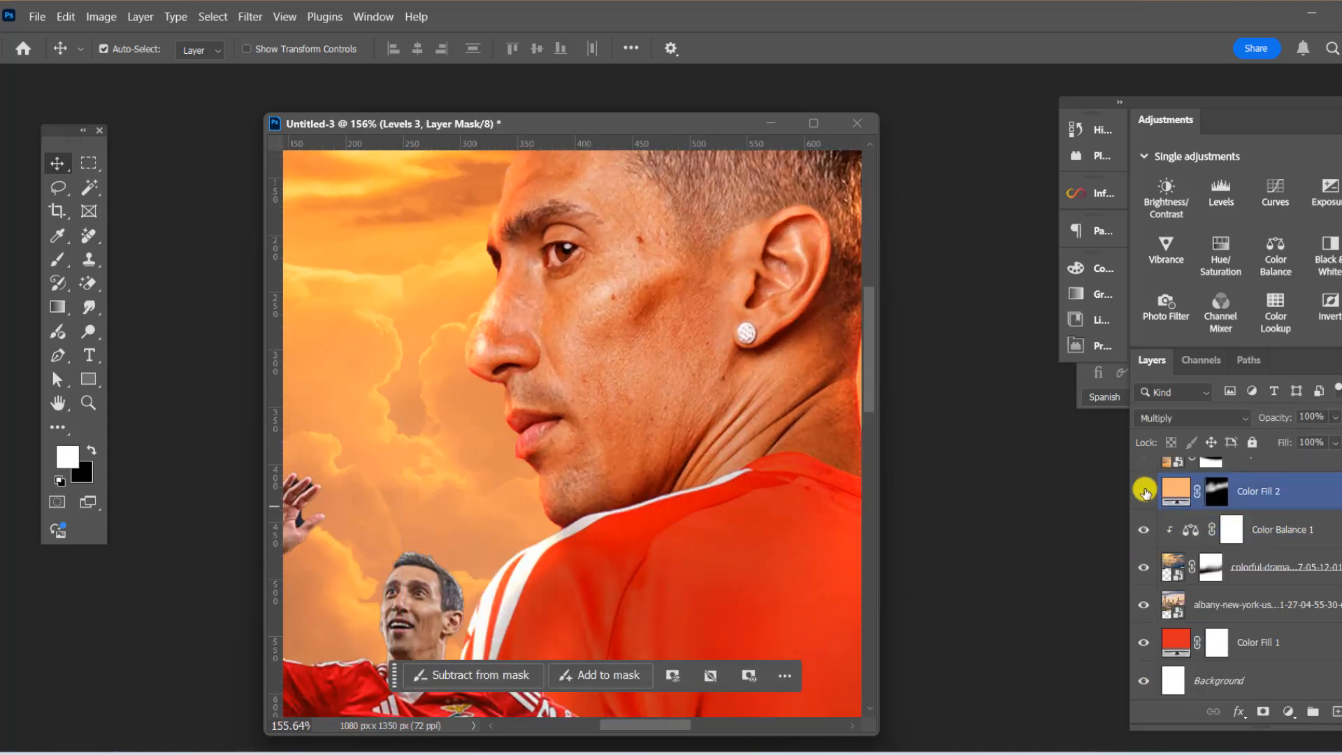
scroll(545, 429, "down", 2)
scroll(545, 429, "up", 3)
scroll(1229, 518, "up", 5)
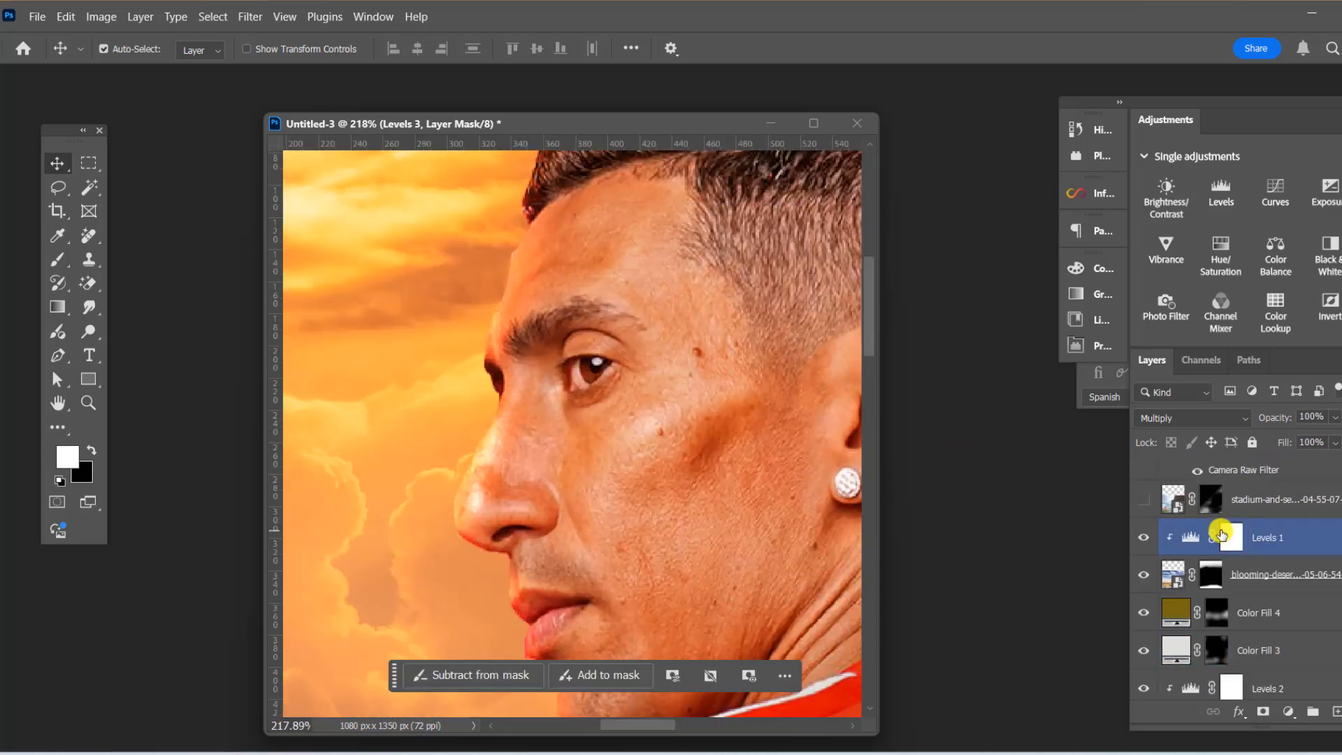
Select the DIMARIA layer and recheck the effect of Color Balance 2, Curves 1 and Levels 3 on the face edge
right_click(632, 271)
left_click(677, 327)
left_click(1144, 537)
left_click(1144, 538)
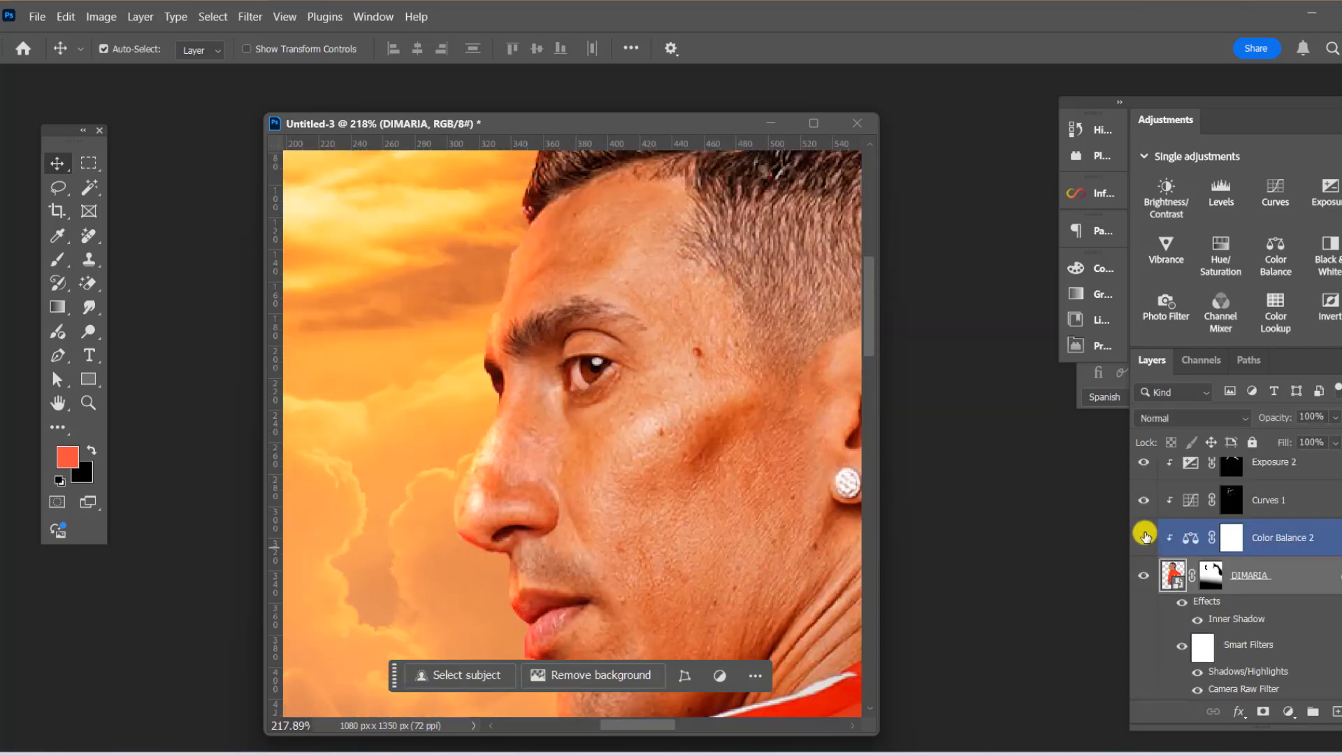
left_click(1144, 502)
left_click(1279, 465)
scroll(1139, 579, "up", 3)
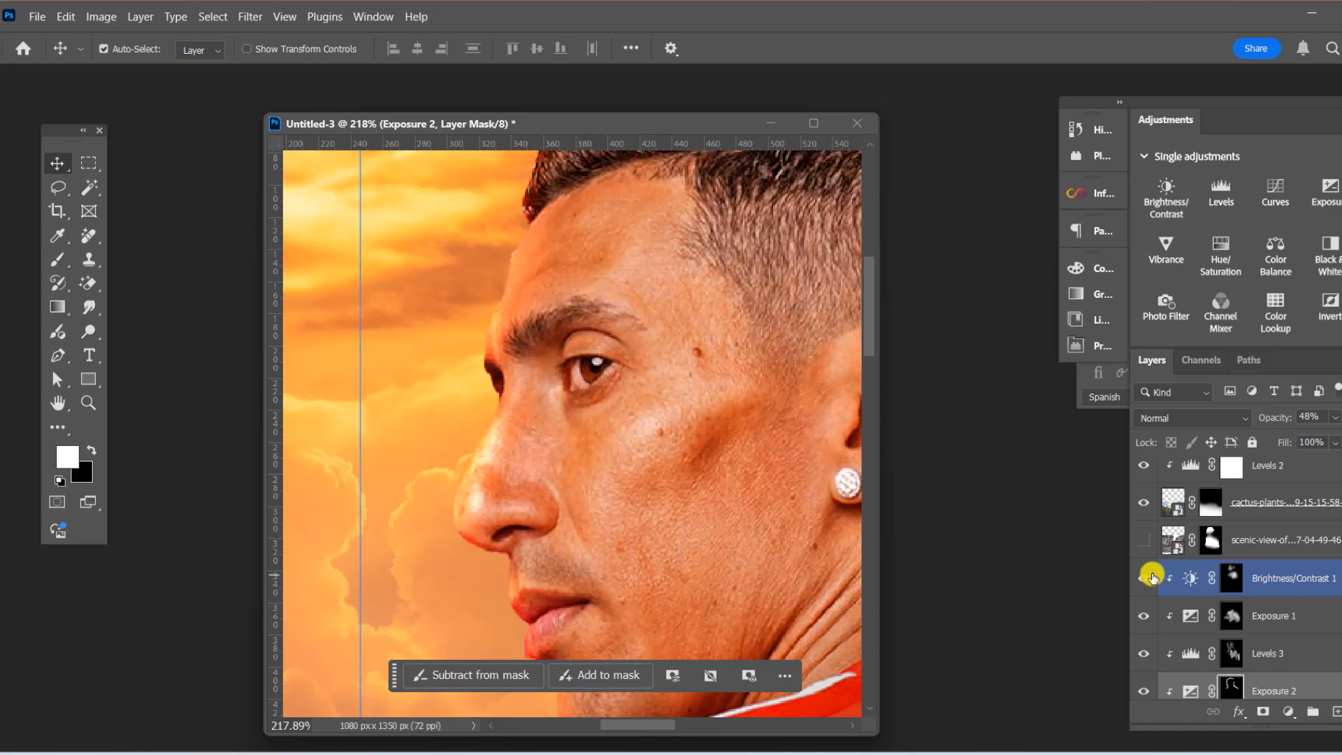
left_click(1143, 653)
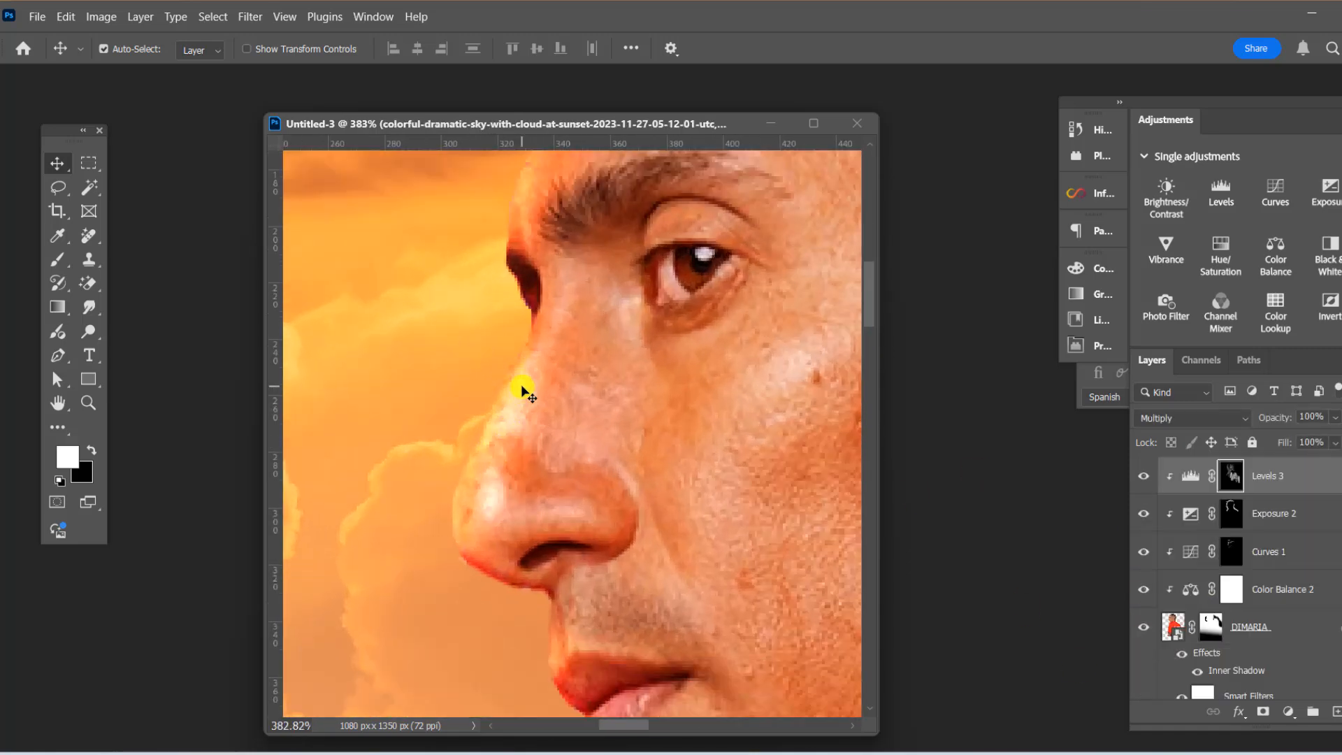
Hide the adjustments clipped to the DIMARIA layer to examine the portrait's nose edge without them
left_click(1149, 477)
left_click(1144, 514)
left_click(1146, 551)
left_click(1145, 589)
left_click(1149, 477)
scroll(1143, 598, "down", 2)
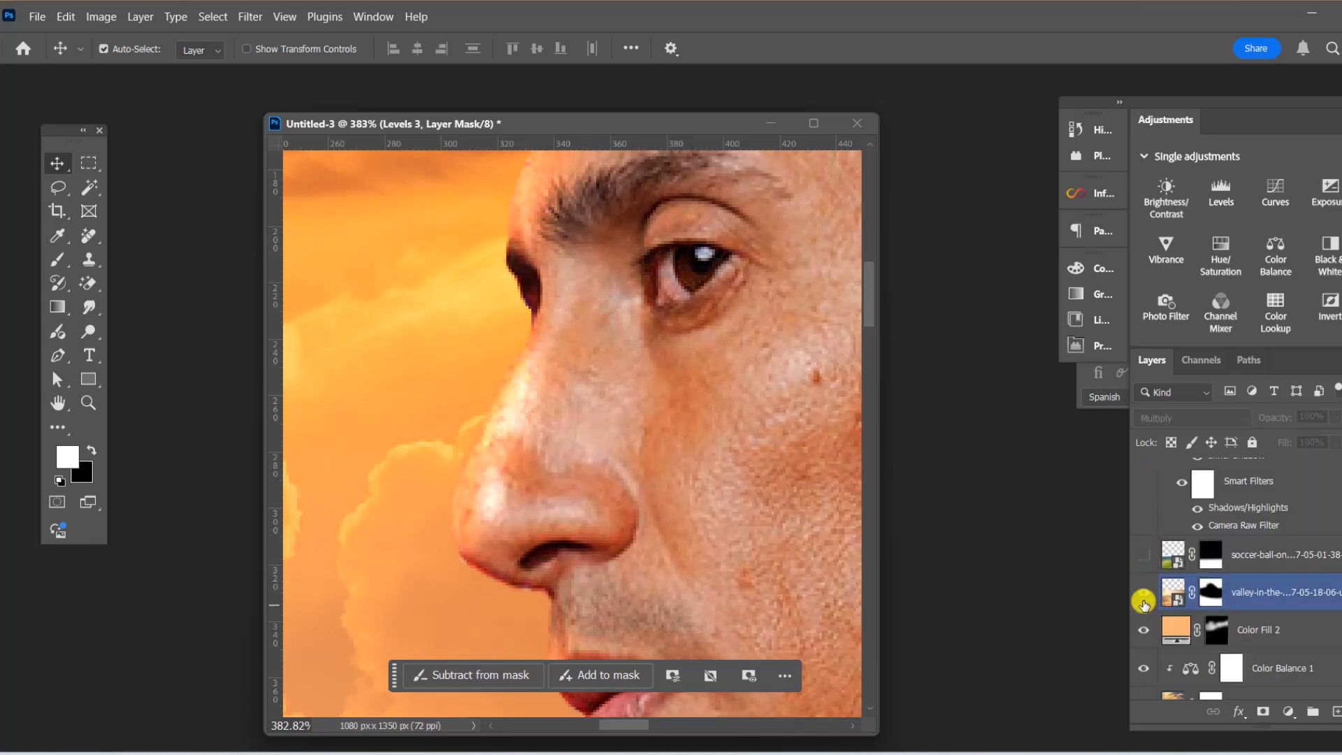
scroll(1142, 594, "up", 3)
left_click(1144, 512)
left_click(1146, 543)
Identify the portrait's layer among the player layers by toggling visibility, ending with DIMARIA selected and shown
scroll(659, 401, "down", 10)
scroll(1210, 506, "down", 12)
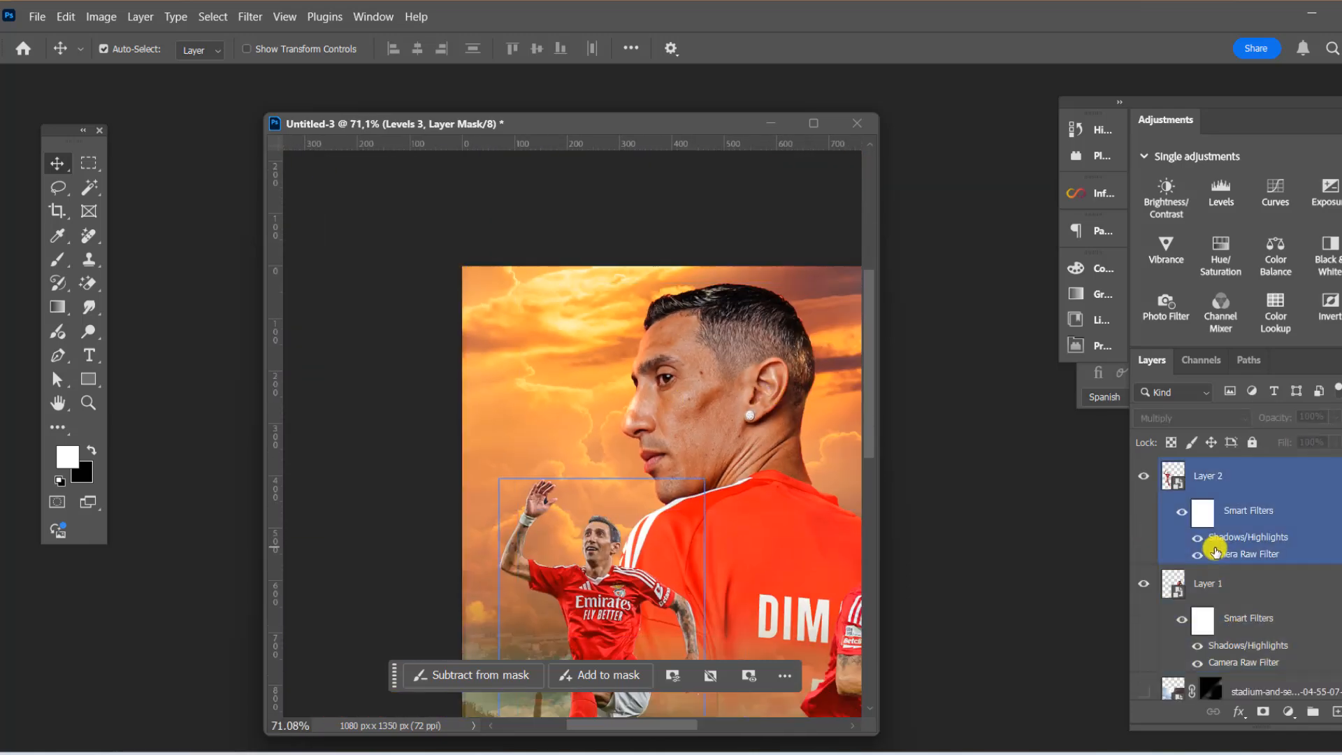
left_click(1147, 615)
left_click(1147, 615)
left_click(731, 424)
left_click(1145, 476)
left_click(1145, 476)
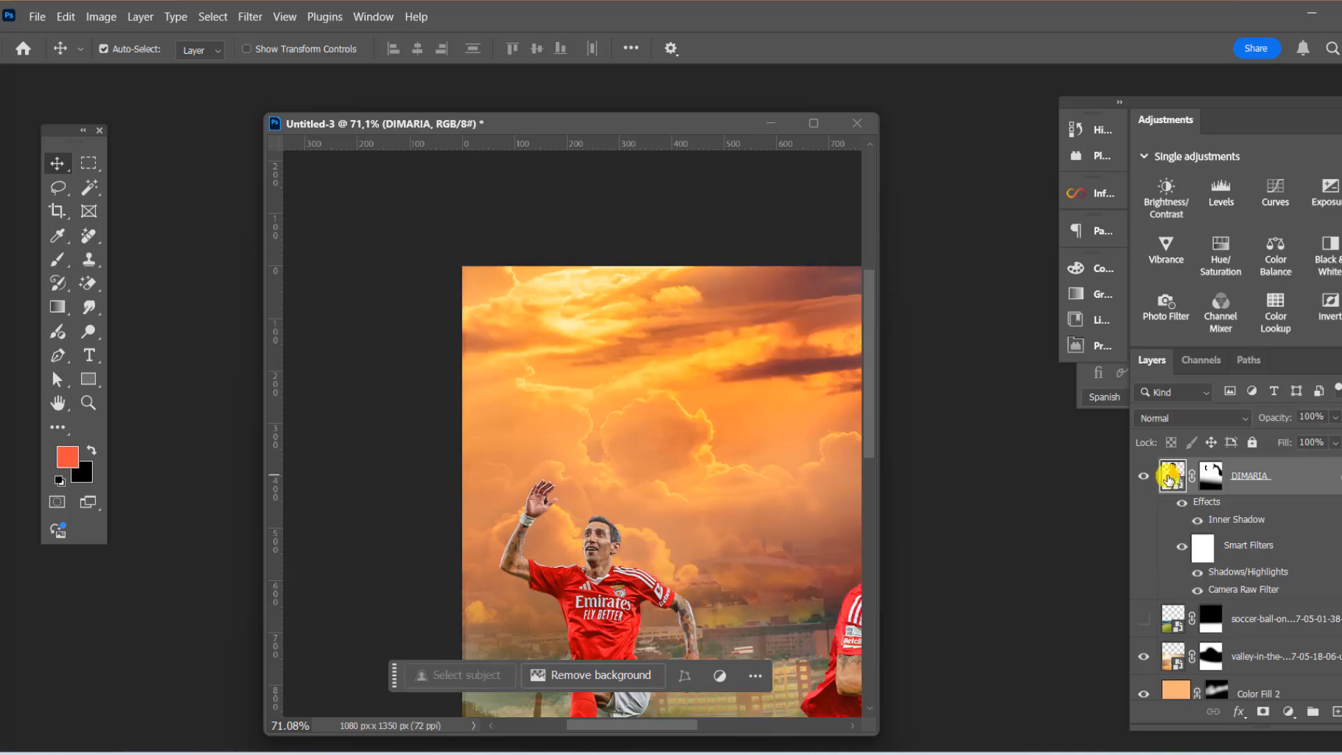
Open the DIMARIA smart object's contents to inspect the source cutout, and return to the poster's face close-up
double_click(1179, 479)
scroll(485, 293, "down", 3)
left_click(396, 148)
left_click(720, 149)
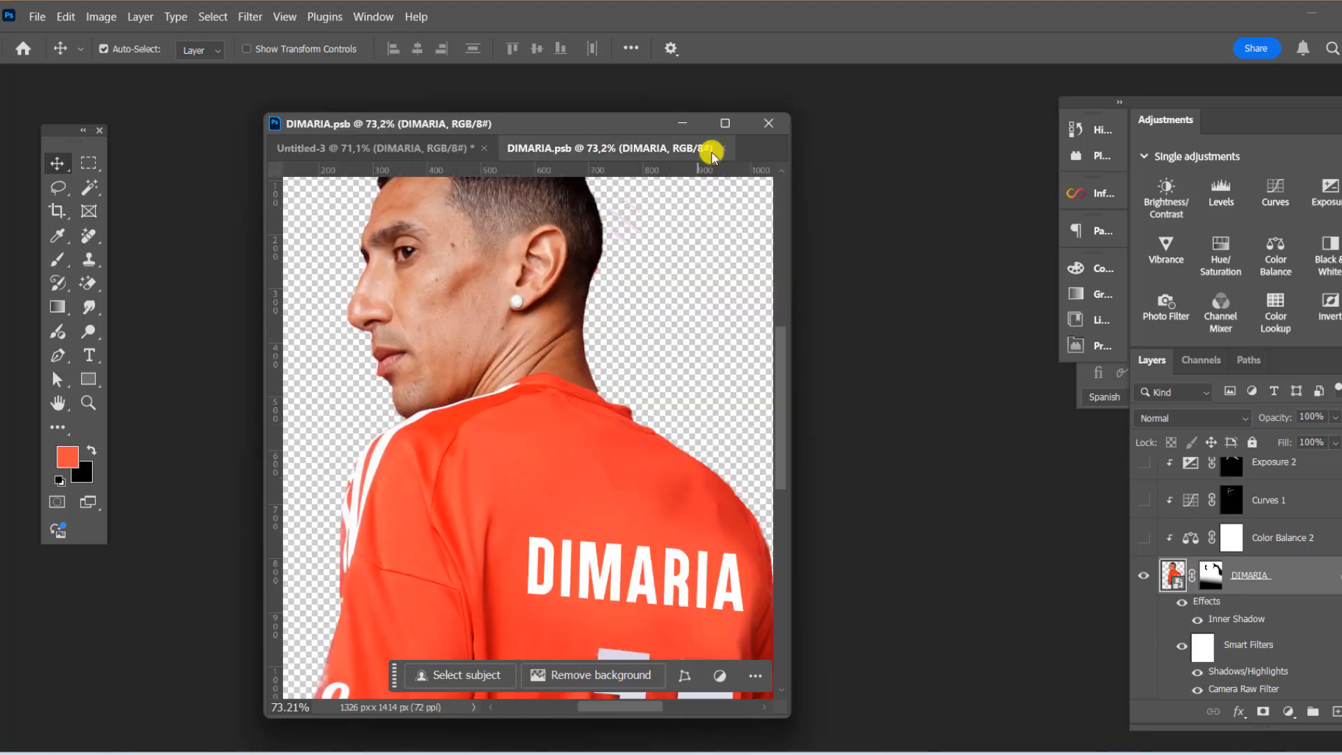
scroll(454, 258, "up", 4)
scroll(454, 261, "up", 2)
Try erasing around the portrait's nose directly on the DIMARIA layer with a size-40 Eraser, and undo the strokes
left_click(1214, 570)
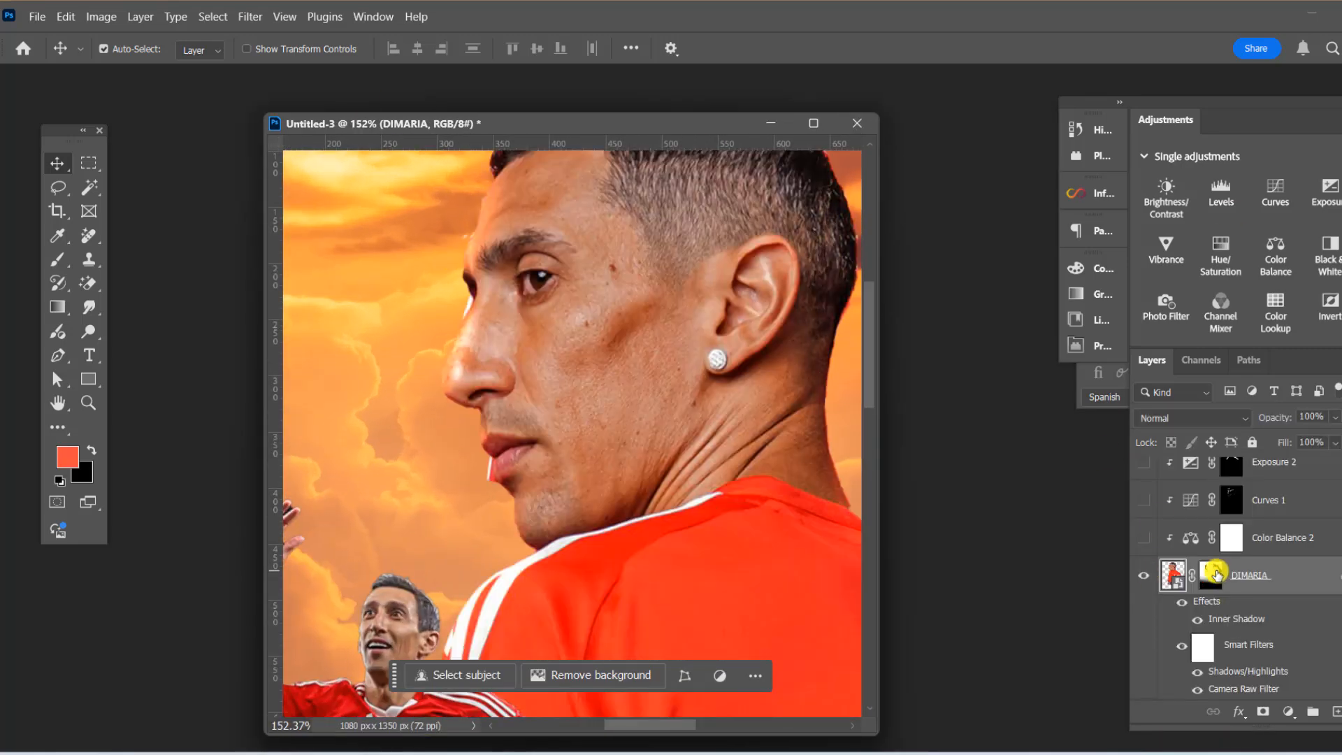
left_click(1174, 572)
right_click(92, 280)
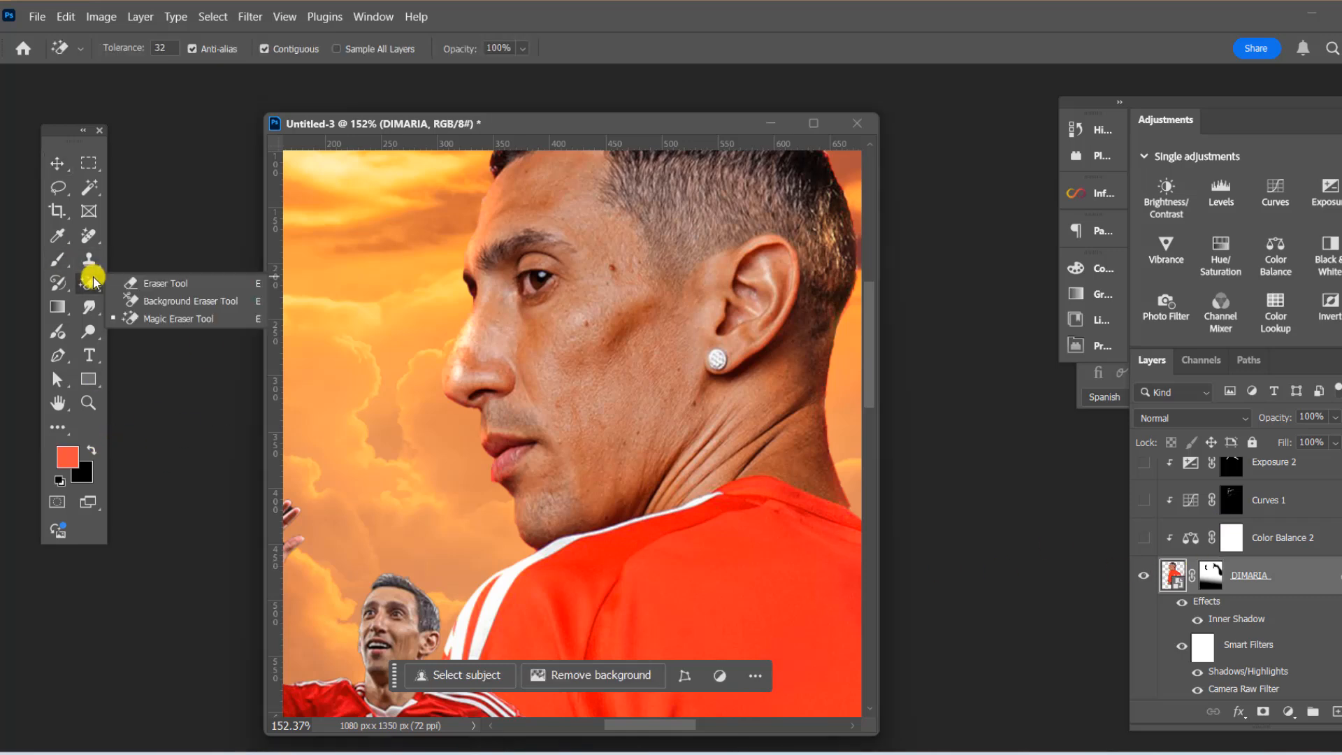
left_click(158, 282)
left_click(473, 326)
left_click(672, 306)
key("ctrl+z")
left_click_drag(462, 325, 483, 384)
left_click_drag(566, 335, 471, 383)
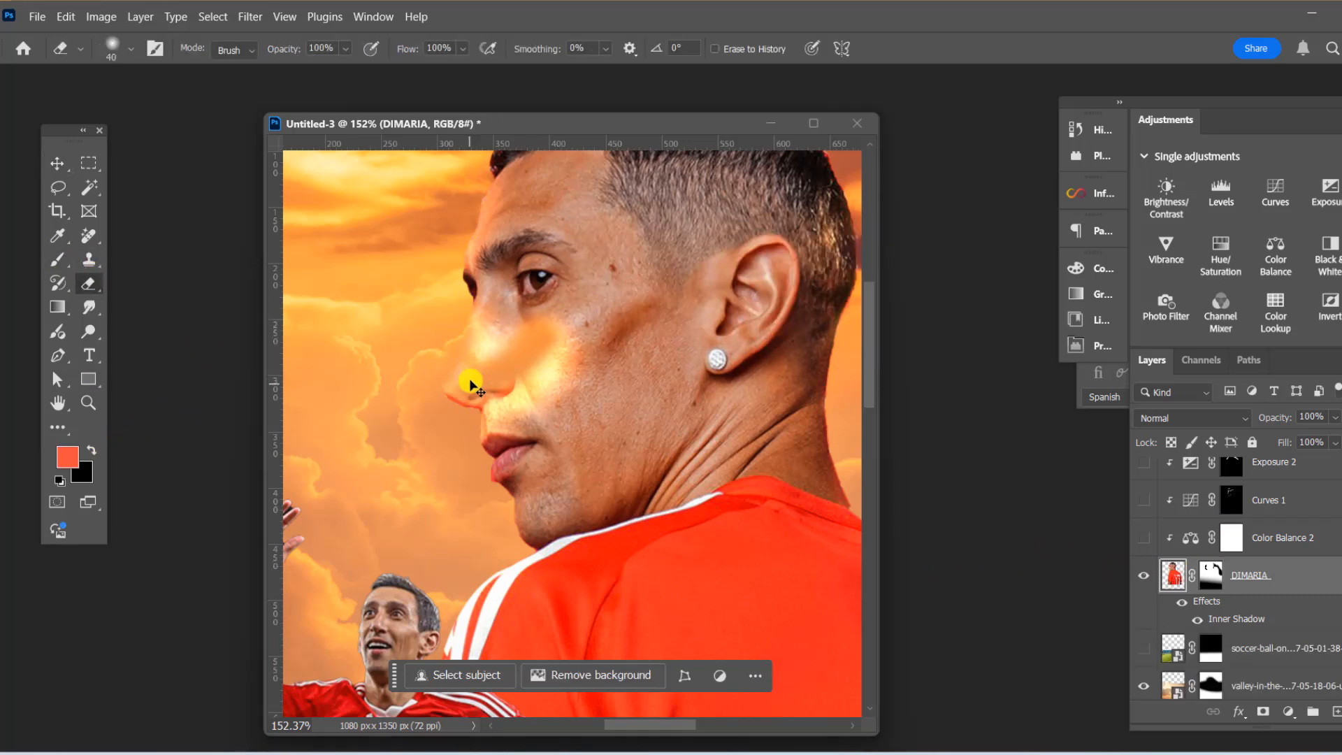
key("ctrl+z")
key("ctrl+z")
key("ctrl+z")
Select the DIMARIA layer's mask and turn the visibility of its clipped adjustments back on, from Color Balance 2 up through Exposure 1
left_click(1210, 575)
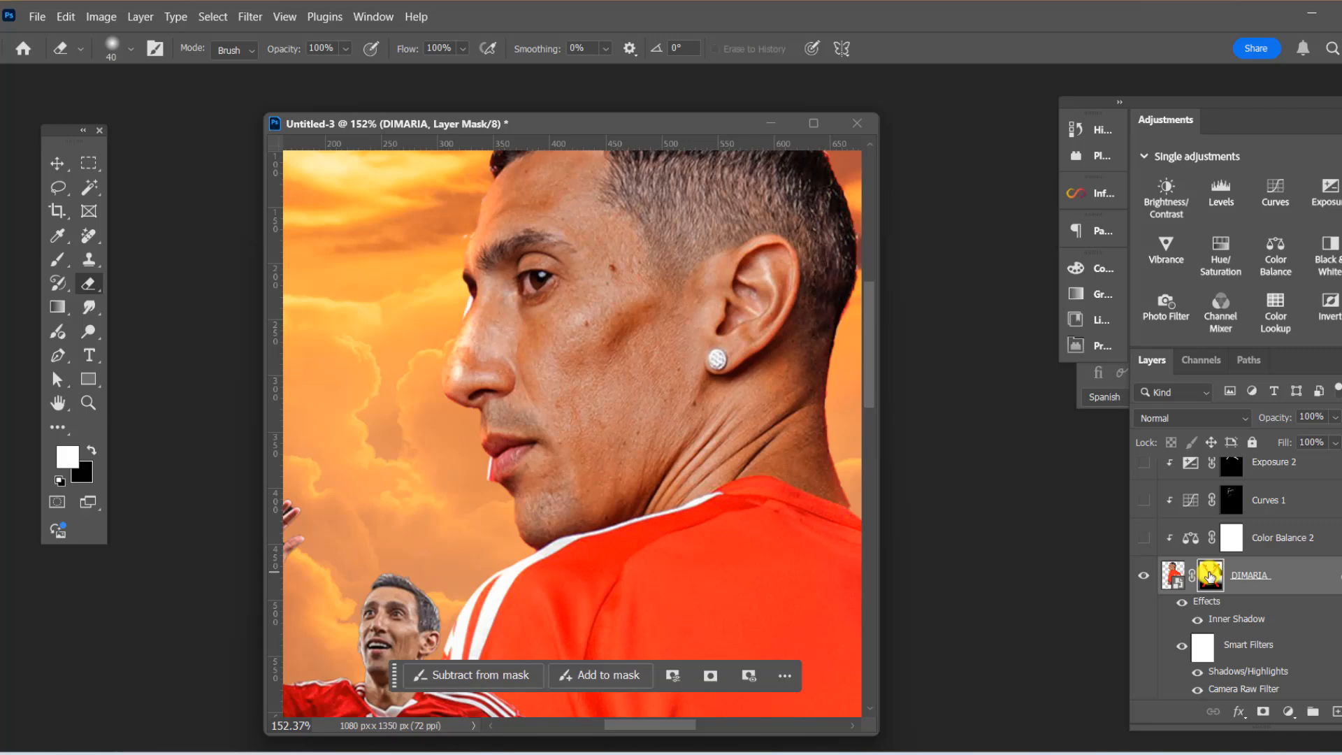
left_click(1145, 538)
left_click(1144, 500)
scroll(1172, 515, "up", 1)
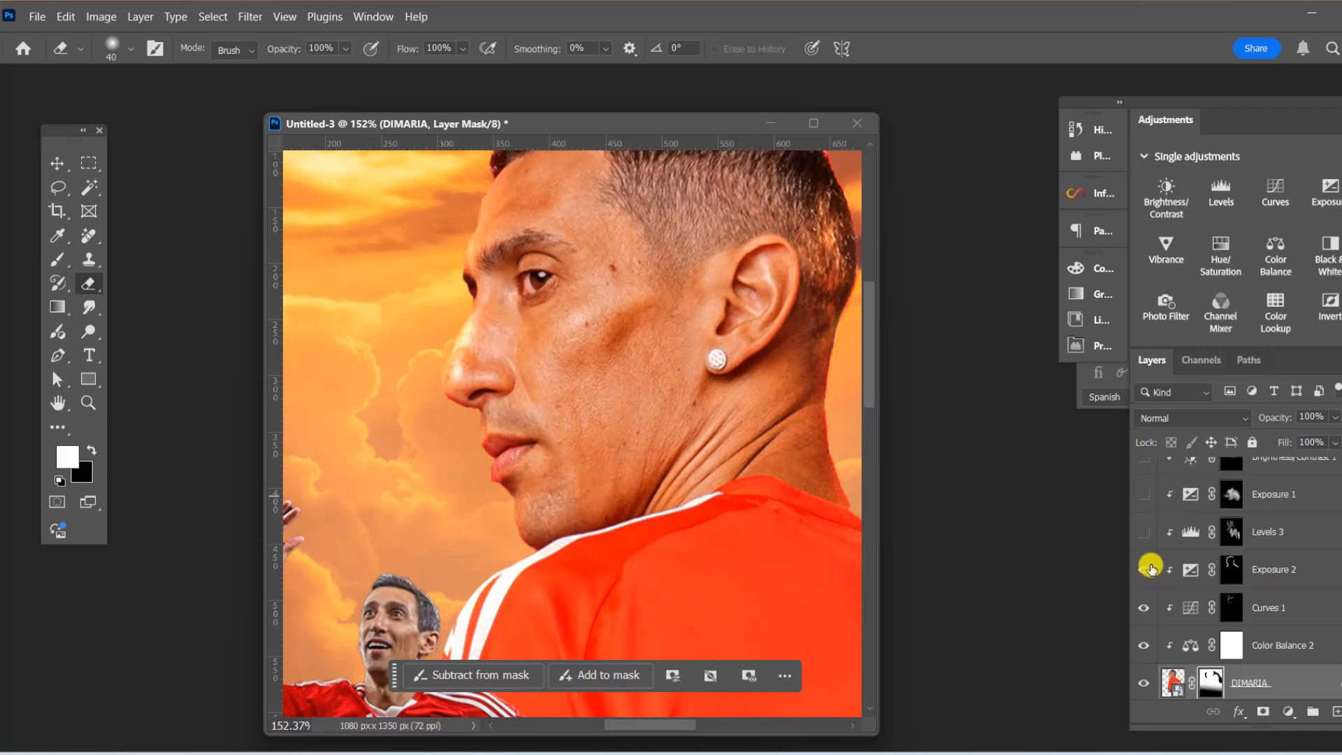
left_click(1146, 568)
left_click(1144, 531)
left_click(1145, 495)
scroll(1179, 518, "up", 1)
scroll(1178, 516, "up", 3)
scroll(746, 300, "down", 5)
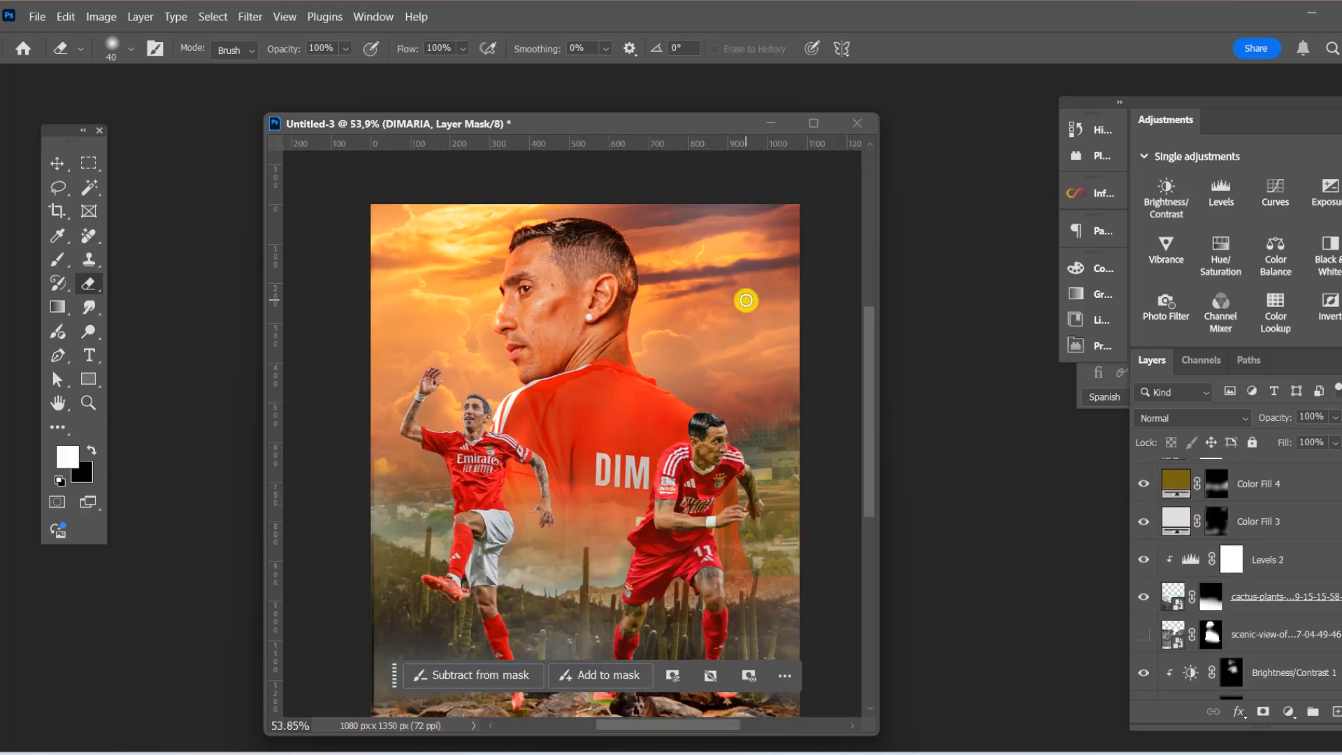
Add a Levels adjustment clipped to the leaping player's Layer 2 and set its midtones to 0.55
key("v")
key("ctrl+plus")
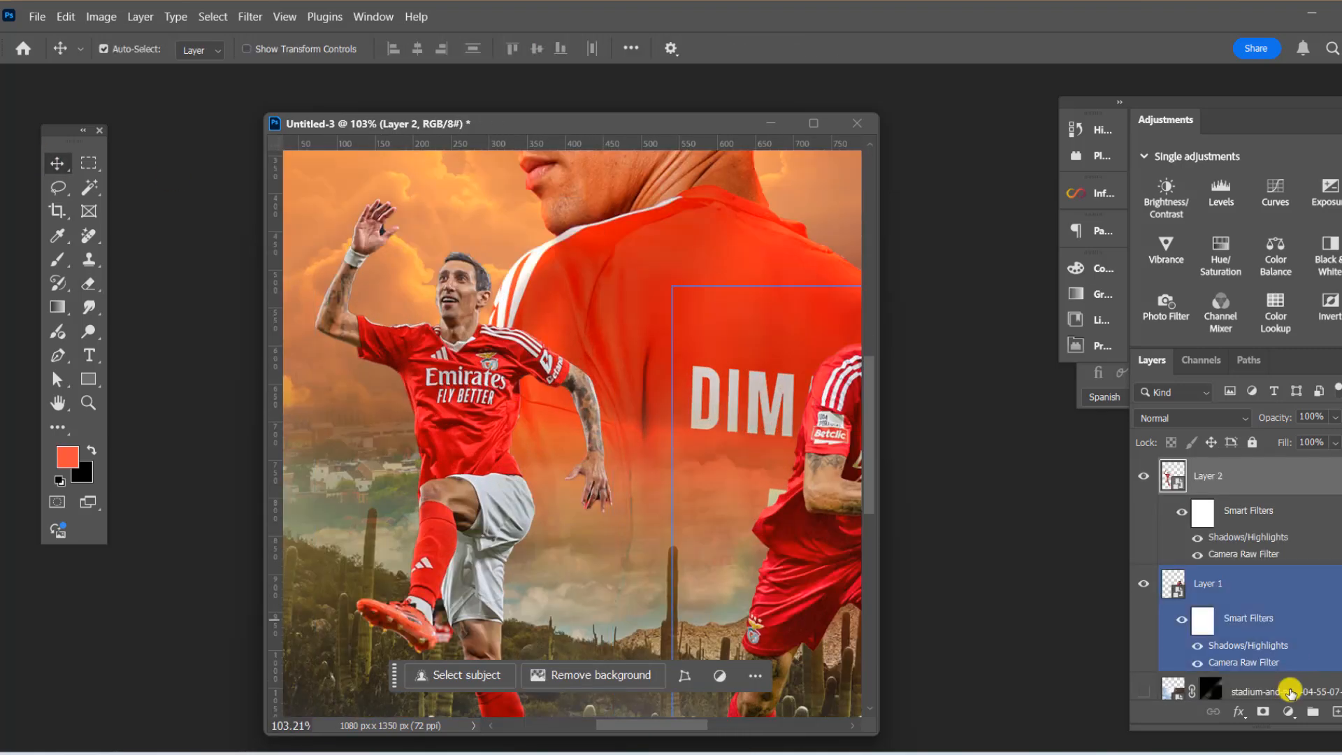
left_click(1221, 192)
left_click(918, 568)
left_click_drag(958, 455, 985, 455)
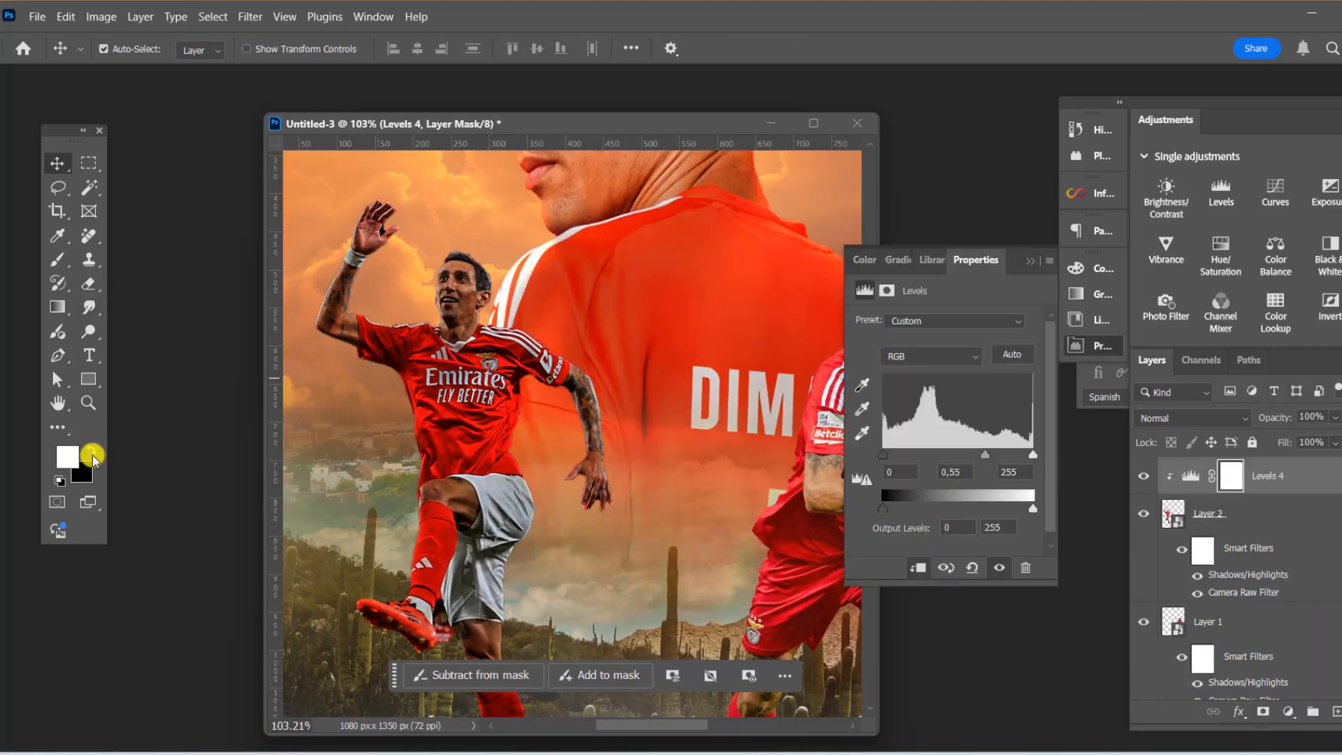
Paint black on the Levels 4 mask over the player's lit areas with a size-100 brush at 89% opacity and 19% flow
left_click(92, 455)
key("b")
mouse_move(451, 281)
left_mouse_down()
mouse_move(621, 450)
mouse_move(564, 522)
mouse_move(542, 467)
mouse_move(423, 529)
mouse_move(409, 344)
mouse_move(389, 300)
mouse_move(415, 231)
left_mouse_up()
scroll(410, 513, "down", 2)
scroll(426, 489, "up", 2)
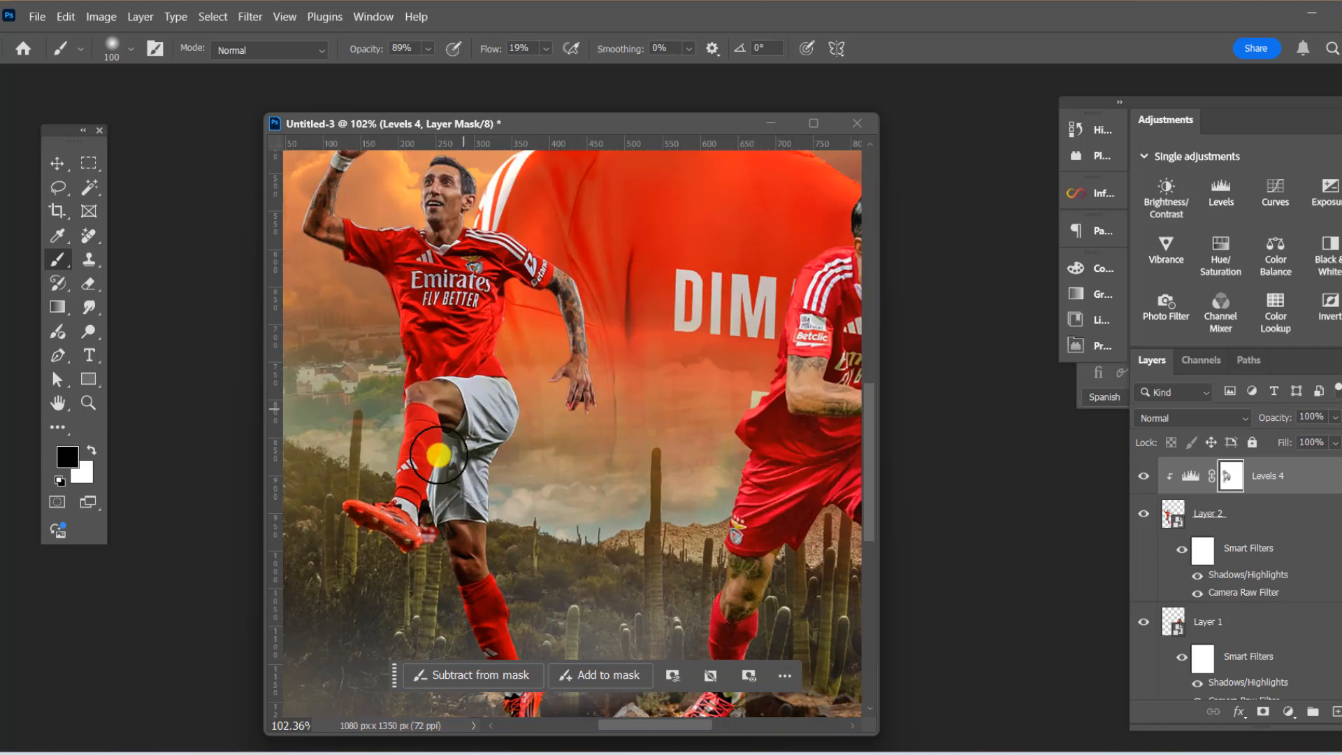
mouse_move(441, 455)
left_mouse_down()
mouse_move(479, 586)
mouse_move(502, 500)
mouse_move(522, 594)
left_mouse_up()
scroll(500, 602, "down", 3)
scroll(510, 354, "down", 3)
scroll(488, 323, "up", 5)
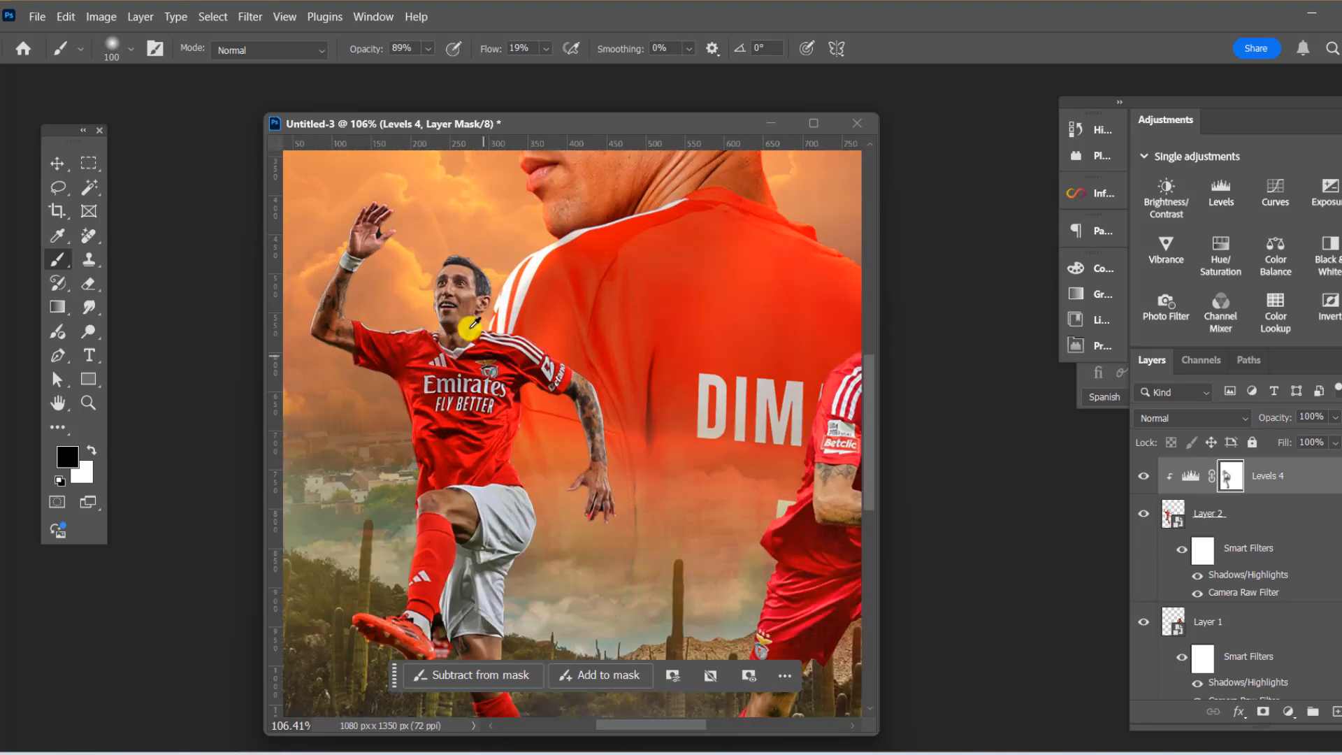
Add a clipped Color Balance above Levels 4 with midtones at red +33, green +4 and yellow -10
scroll(455, 343, "down", 3)
scroll(428, 374, "up", 3)
left_click(1289, 712)
left_click(1182, 556)
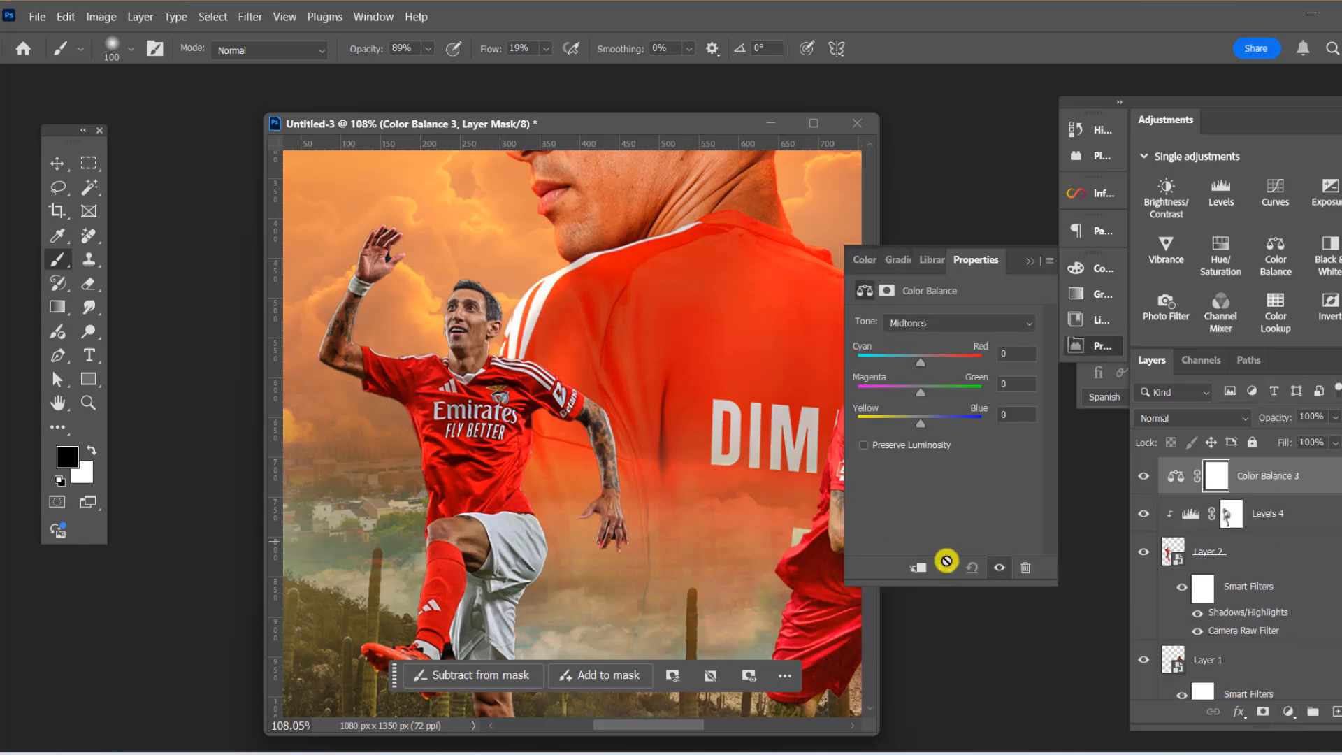
left_click_drag(920, 362, 922, 395)
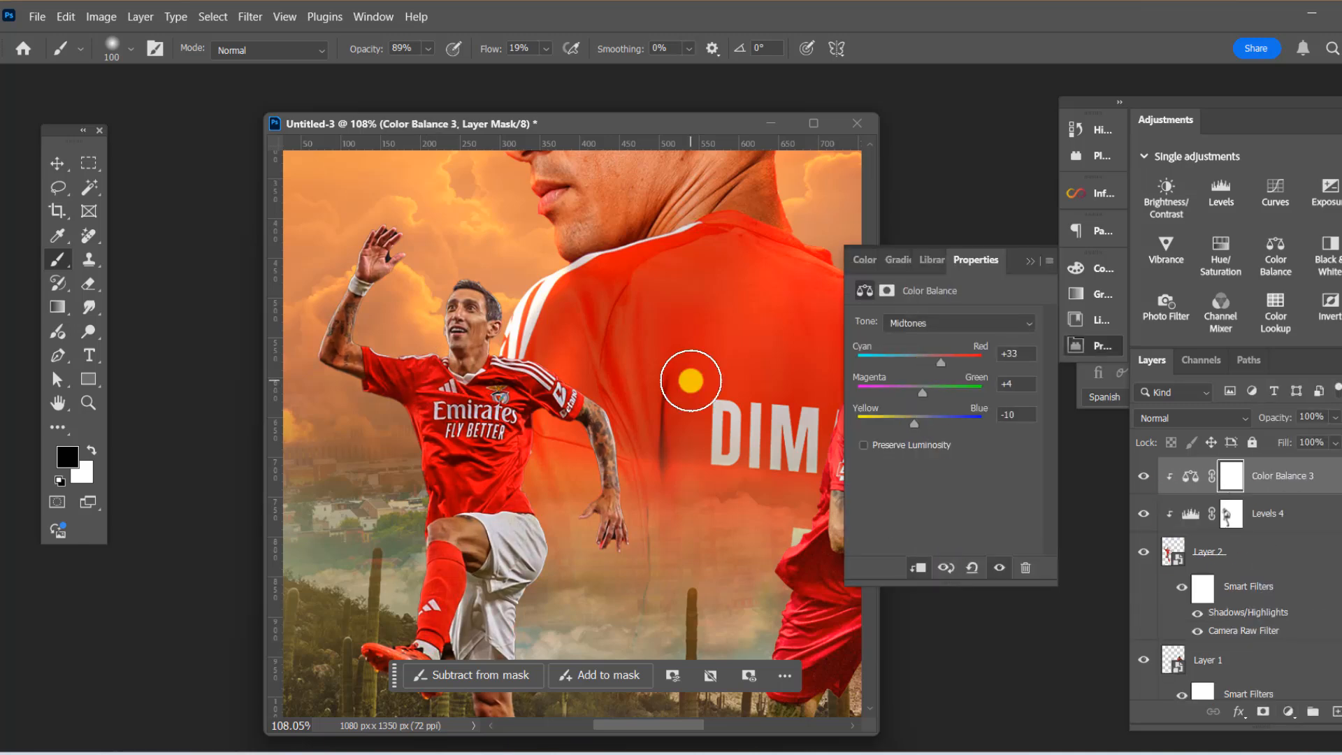
Set the Color Balance 3 highlights to red +19 with a slight shift toward yellow
left_click(922, 327)
left_click(920, 342)
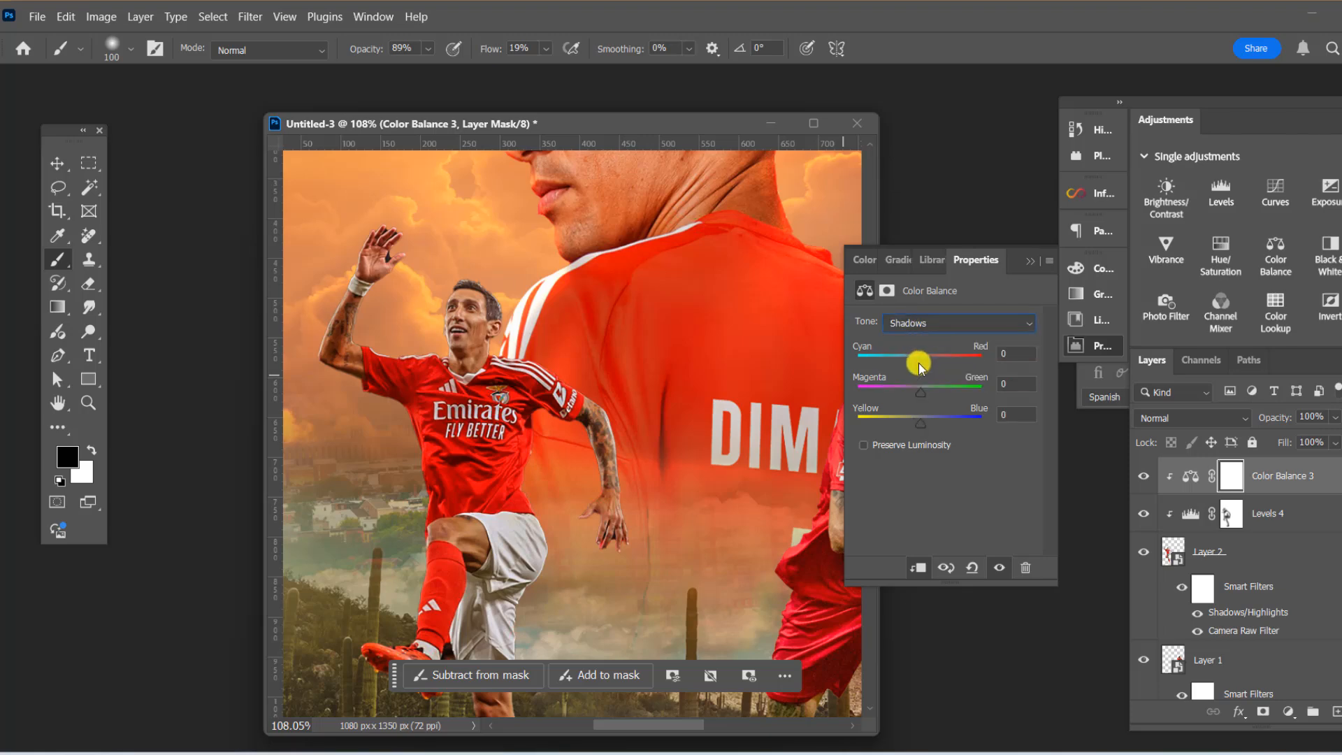
left_click(923, 323)
left_click(930, 353)
left_click_drag(921, 362, 931, 363)
left_click_drag(921, 418, 916, 420)
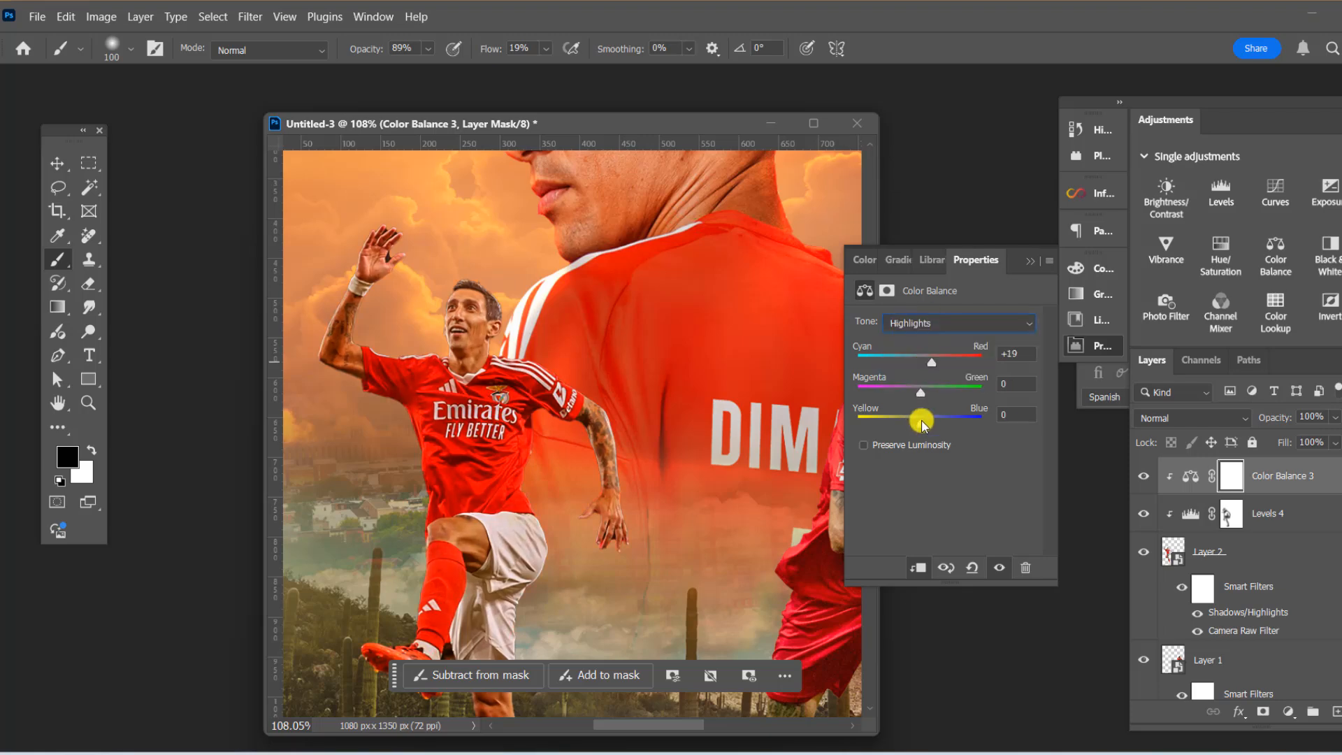
Add another Levels adjustment clipped directly above Layer 2, darken its midtones and target its mask
left_click(56, 163)
left_click(1288, 711)
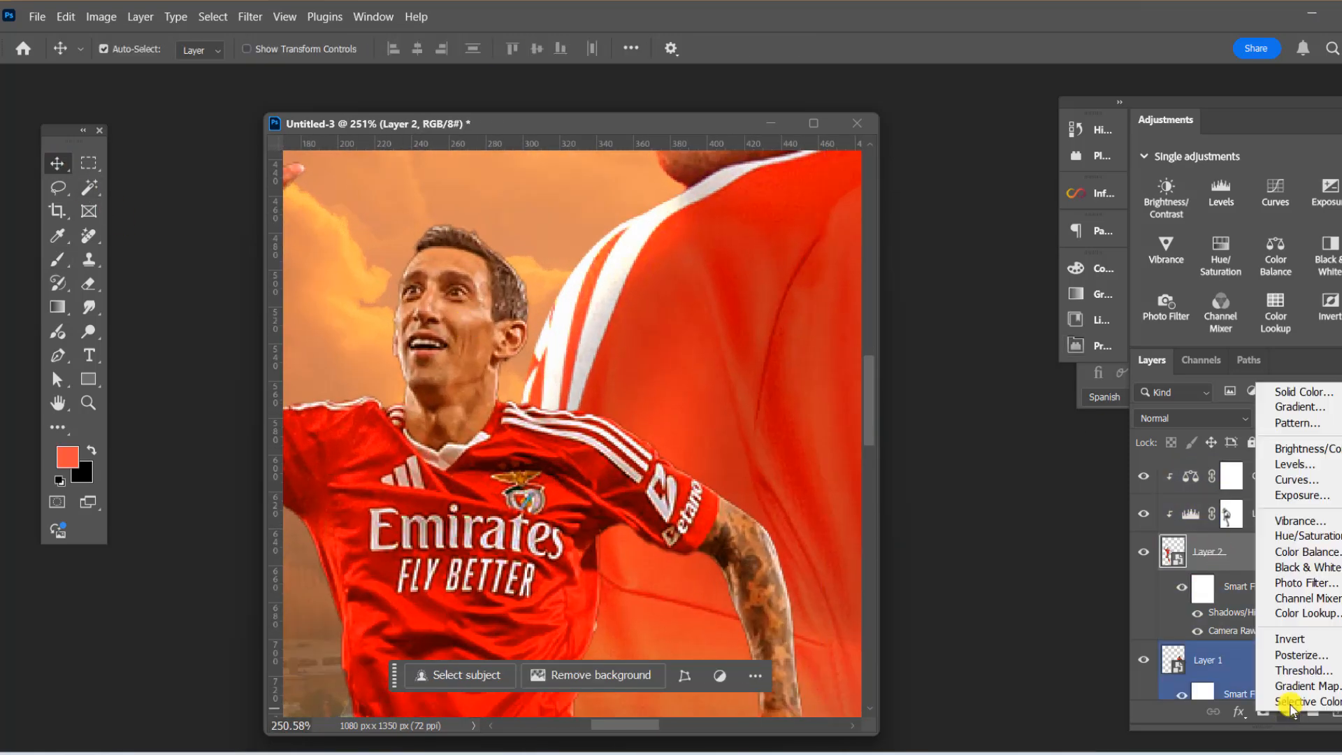
left_click(1305, 464)
left_click_drag(959, 455, 977, 455)
left_click(1231, 550)
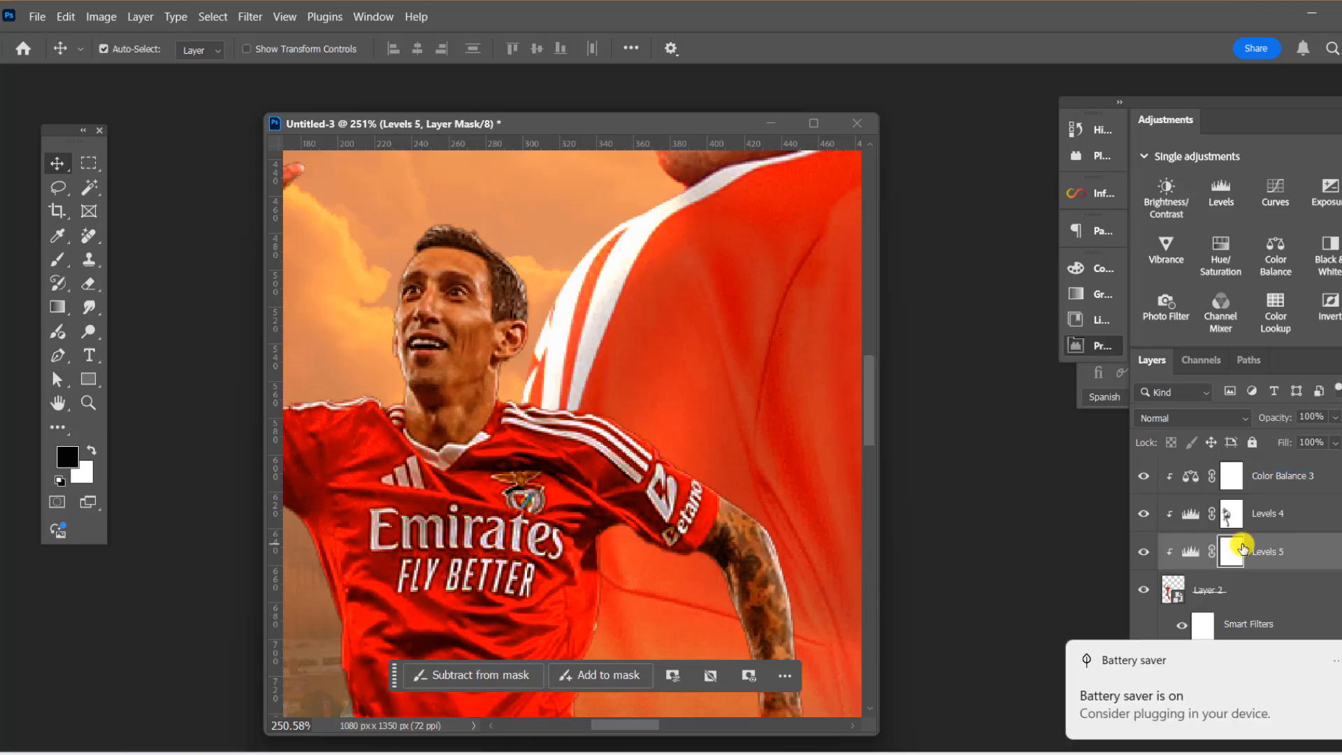
Invert the Levels 5 mask and paint shading back on the leaping player in white with a size-20 brush
key("ctrl+i")
key("b")
key("x")
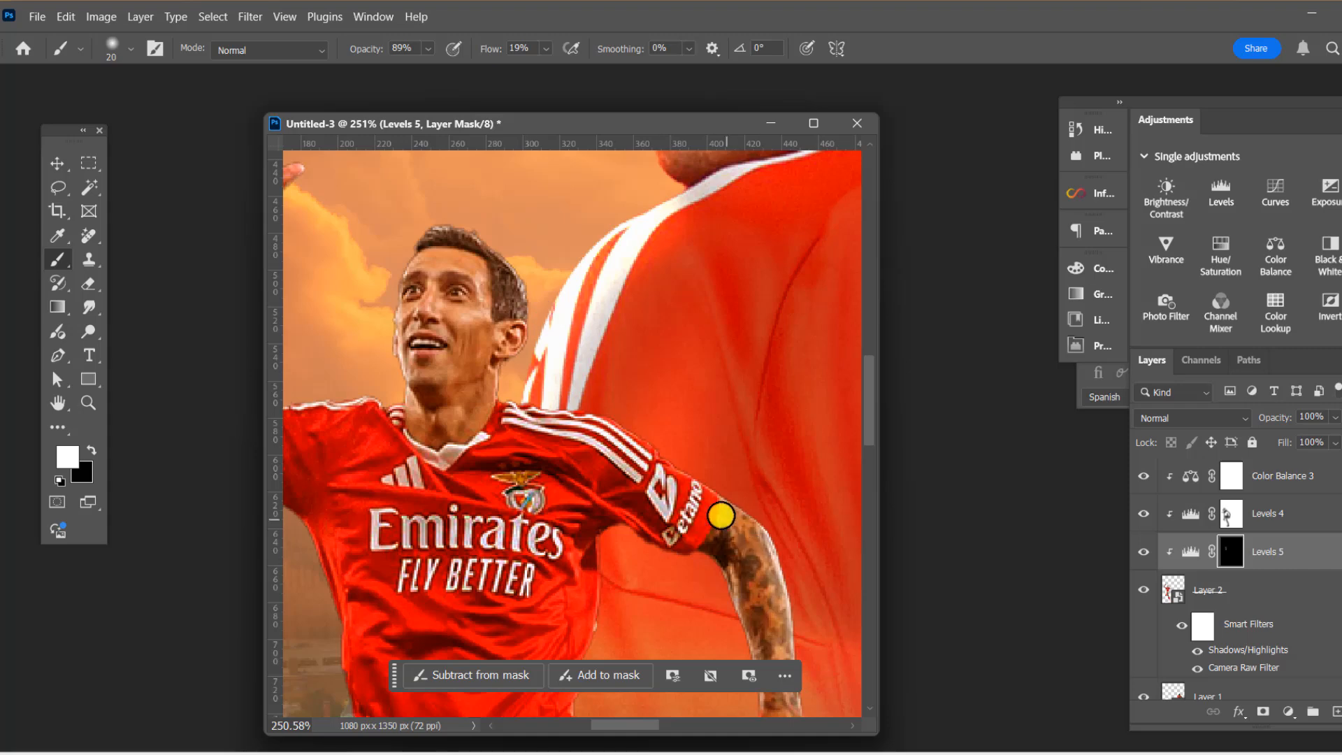
scroll(721, 516, "down", 3)
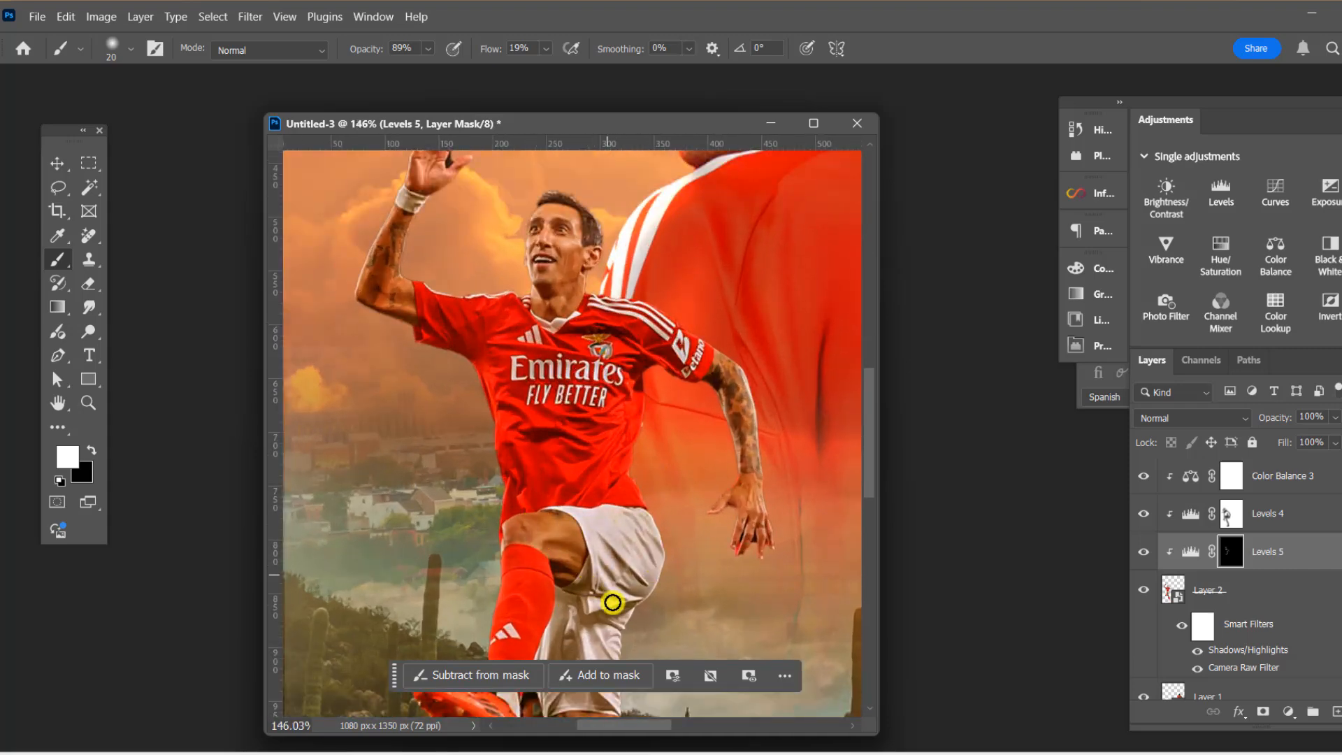
scroll(612, 602, "down", 3)
scroll(635, 528, "down", 1)
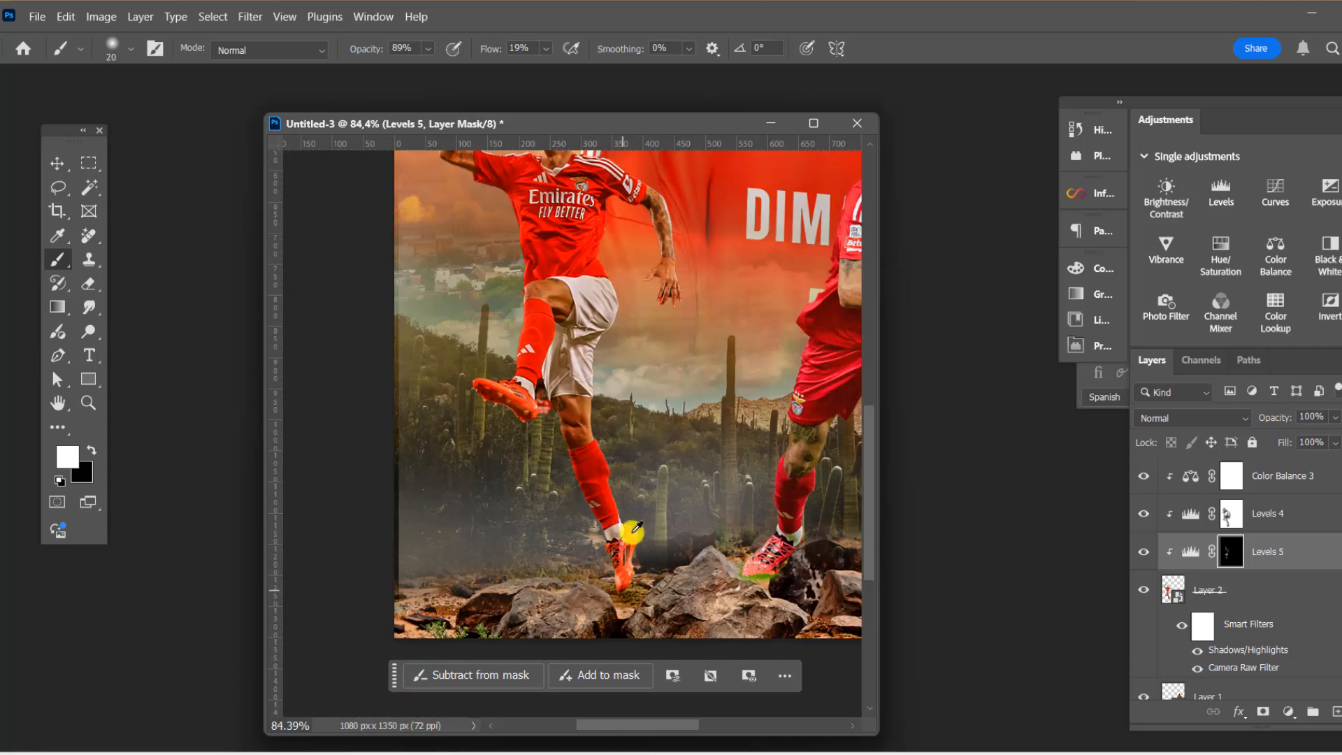
scroll(629, 517, "down", 1)
scroll(665, 477, "down", 5)
scroll(665, 477, "up", 4)
Examine the whole poster in full-screen preview, checking how the leaping player blends with the background
left_click(59, 163)
key("f")
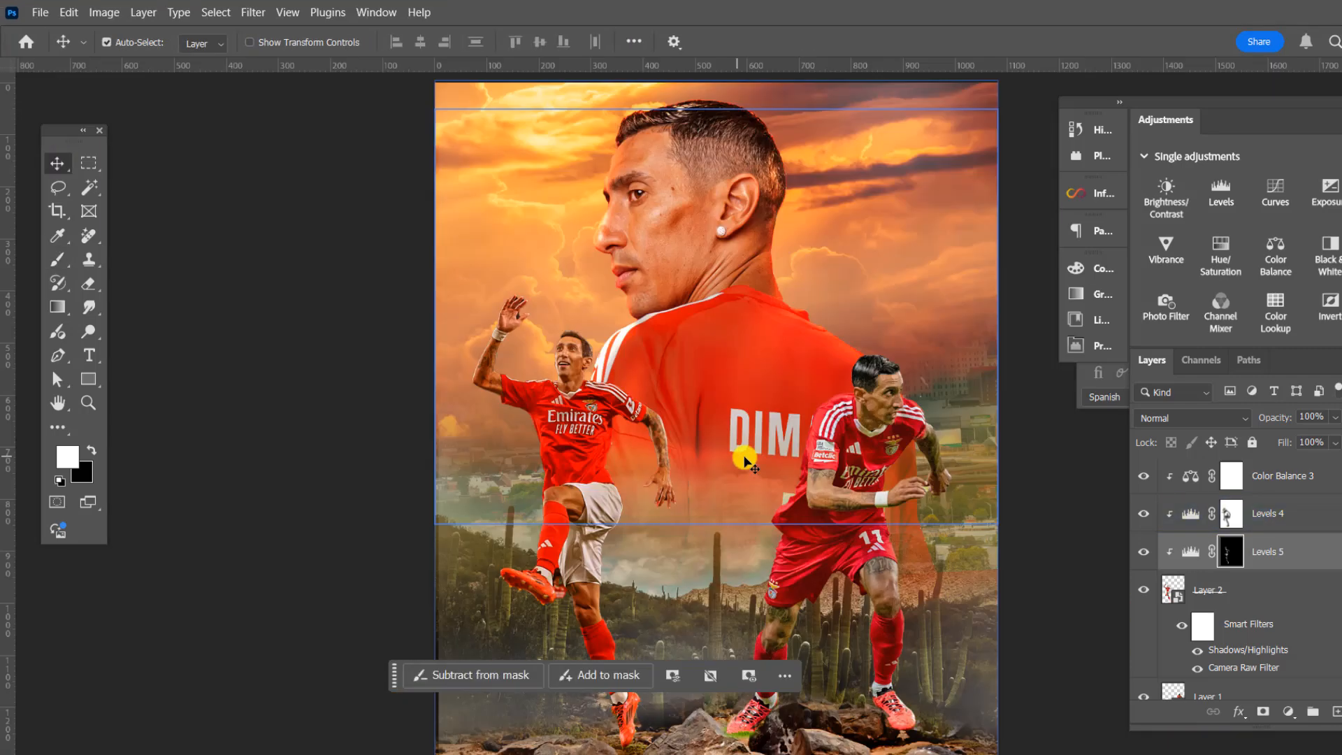
key("f")
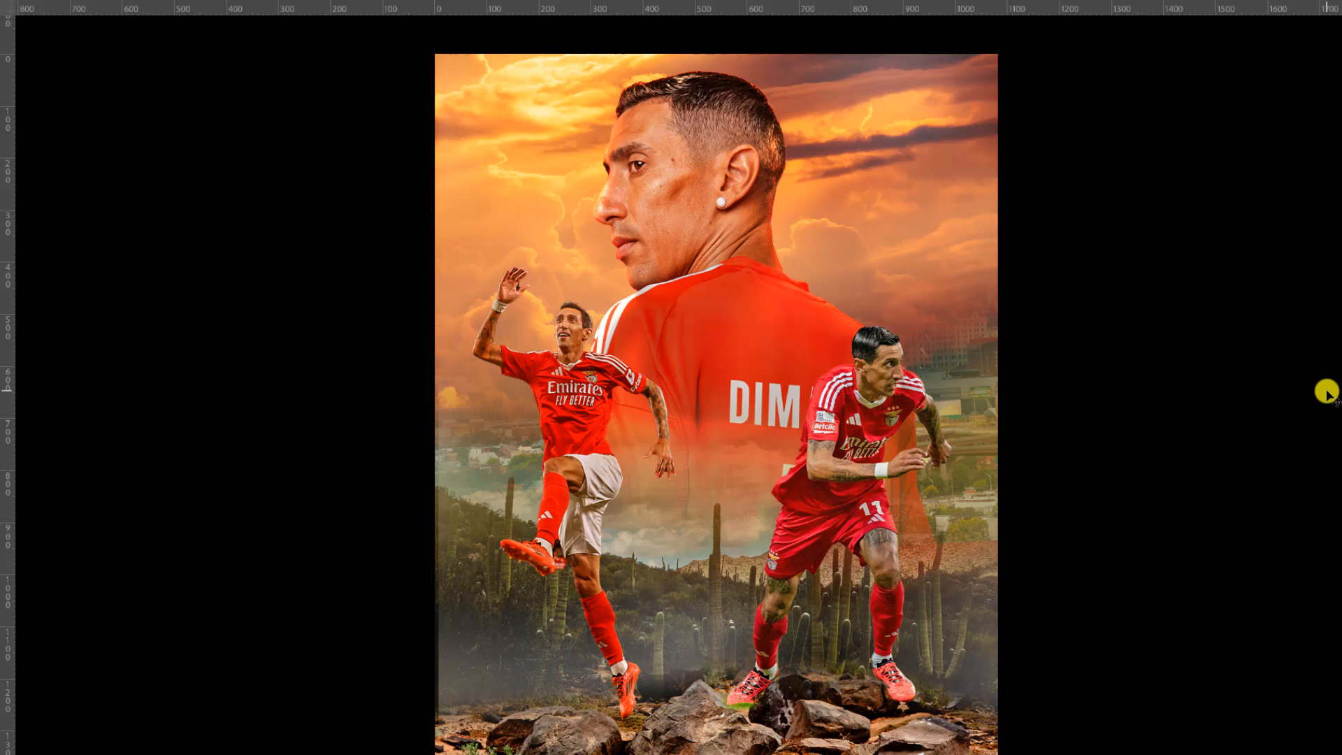
scroll(643, 378, "up", 3)
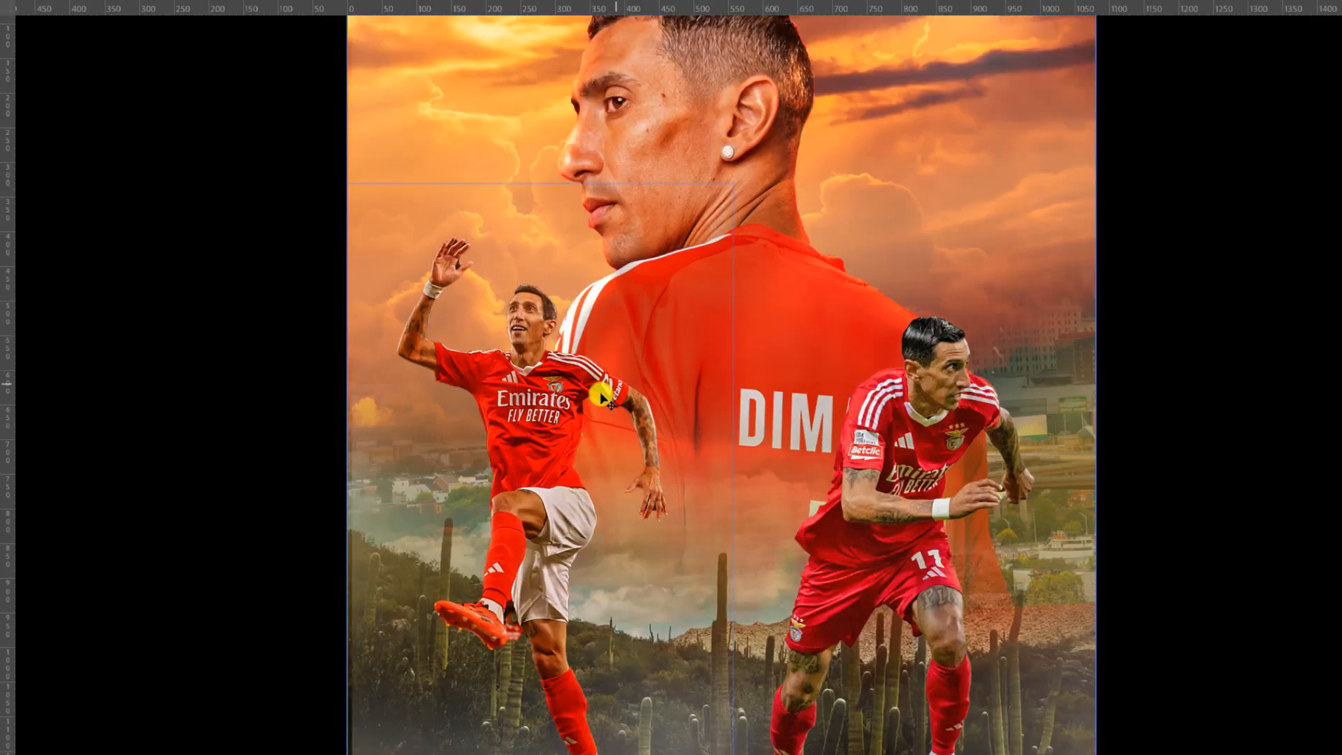
scroll(616, 370, "down", 3)
scroll(647, 343, "up", 4)
scroll(602, 340, "down", 5)
scroll(462, 335, "up", 2)
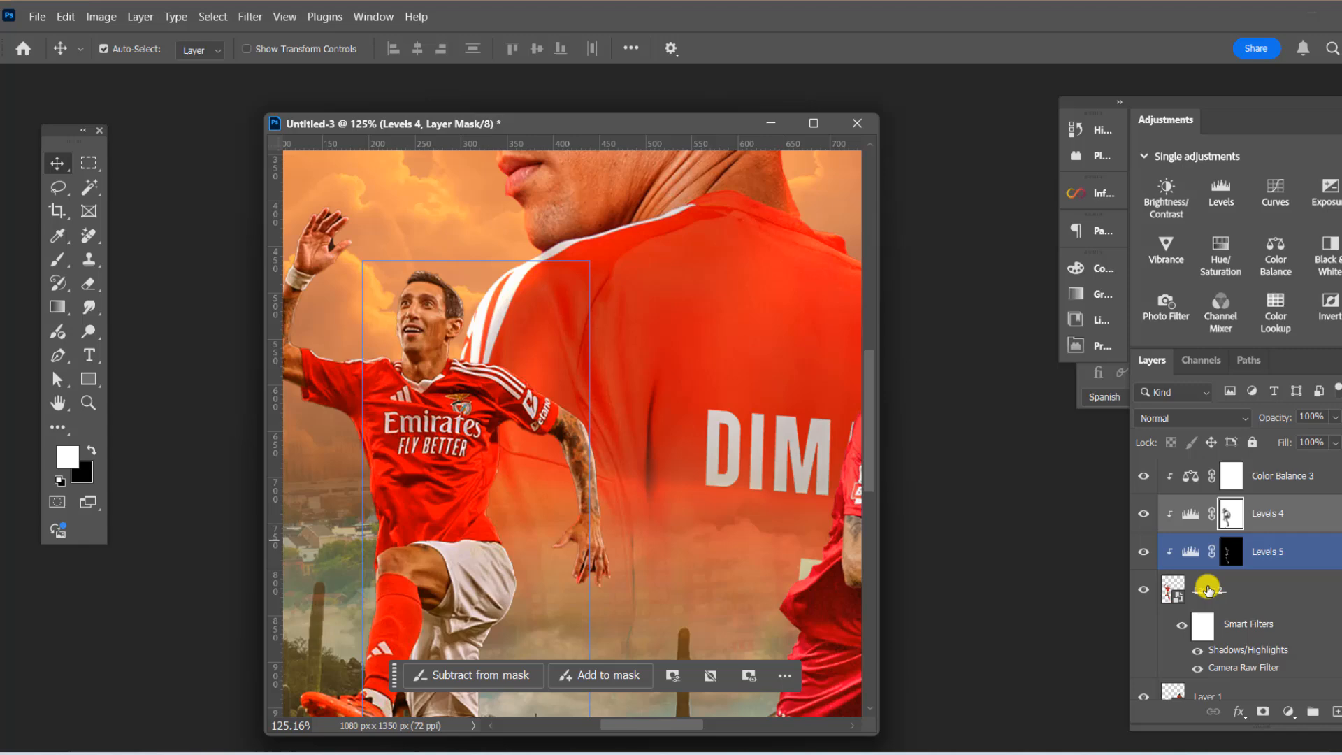
Add a Brightness/Contrast adjustment clipped to Layer 2 with increased brightness, and invert its mask to black
left_click(1208, 591)
left_click(1289, 712)
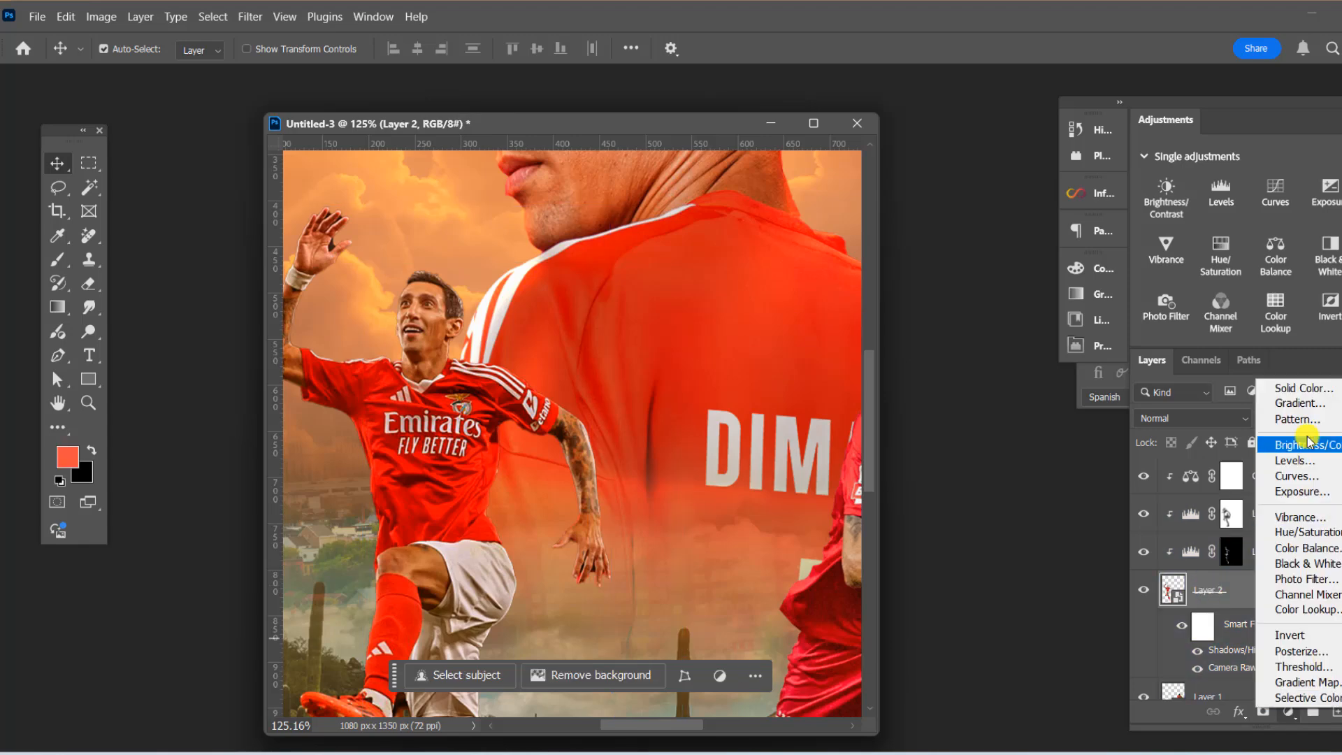
left_click(1305, 443)
left_click_drag(948, 369, 968, 371)
left_click(1235, 595)
key("ctrl+i")
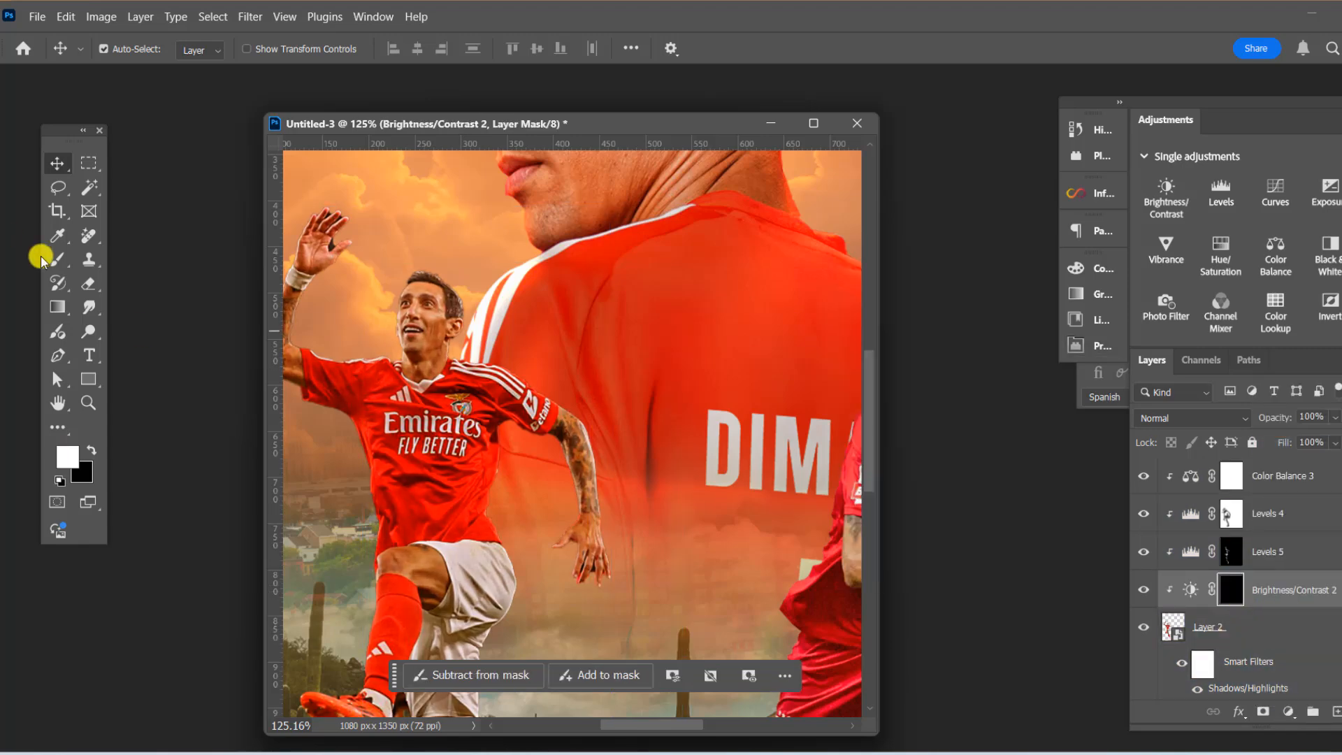
Paint white highlights on the Brightness/Contrast 2 mask along the leaping player's jersey, arms, shorts and legs with a size-20 brush
left_click(57, 259)
scroll(396, 272, "up", 3)
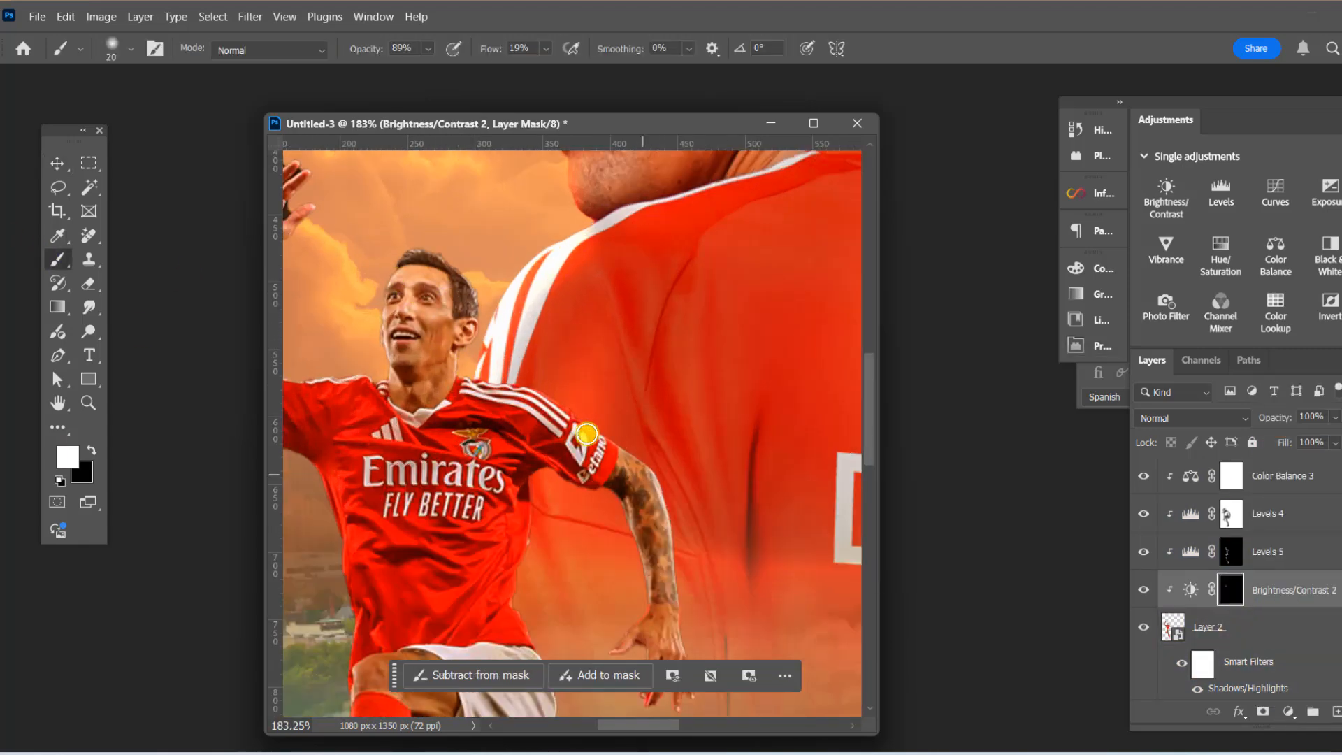
scroll(637, 533, "down", 3)
scroll(441, 361, "up", 2)
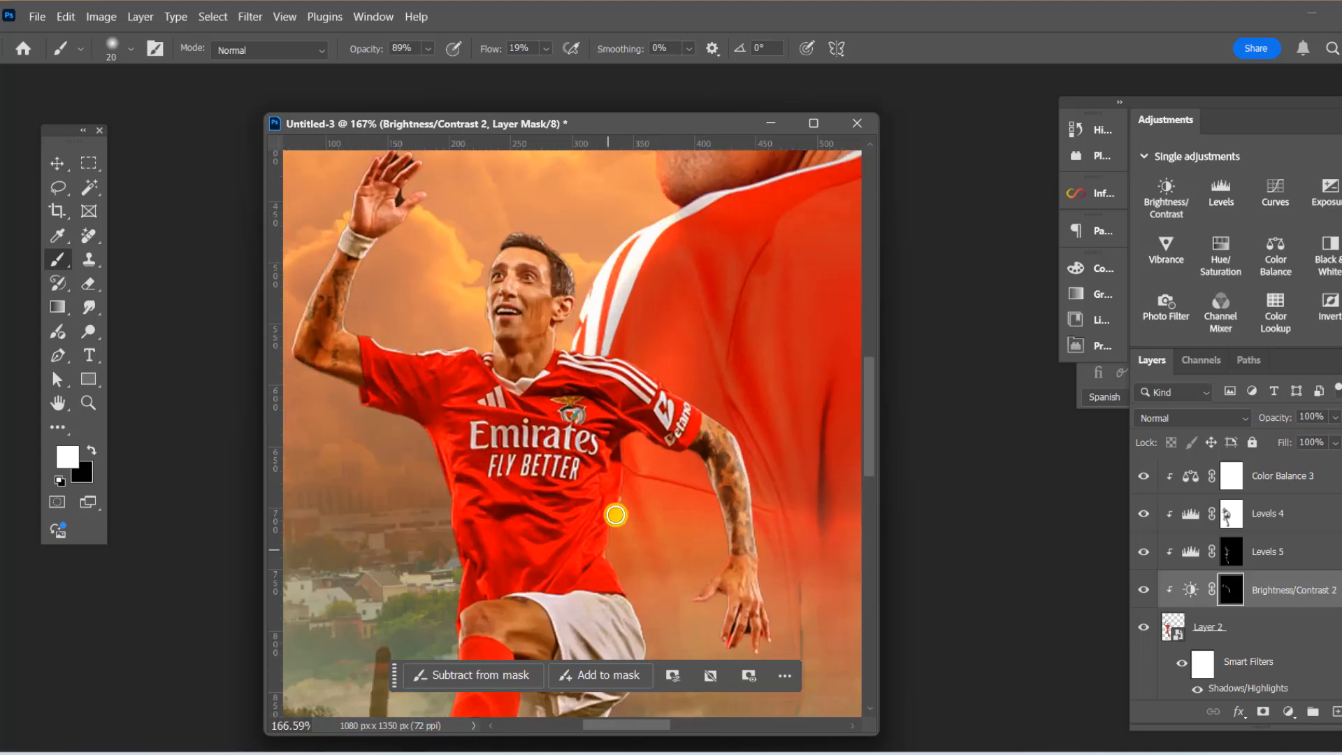
scroll(489, 663, "down", 3)
scroll(548, 548, "up", 2)
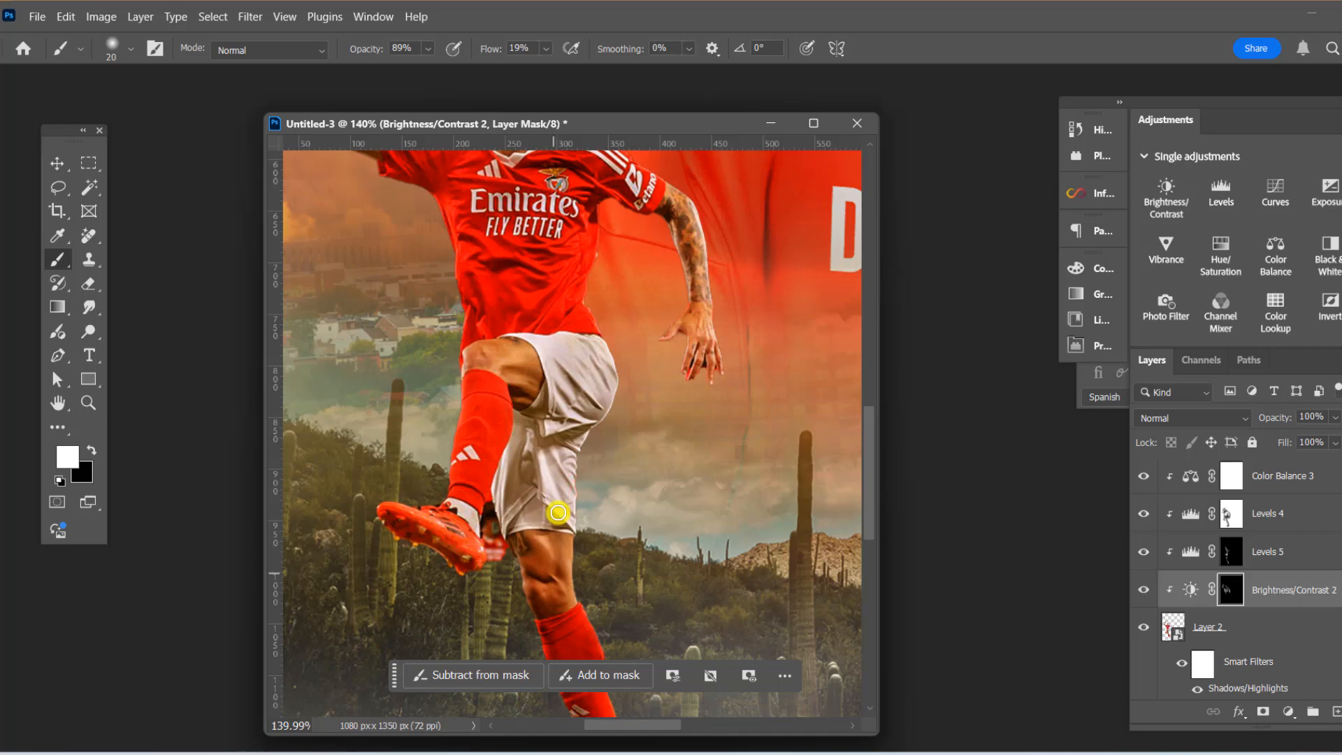
scroll(558, 512, "down", 3)
scroll(531, 489, "up", 2)
scroll(566, 559, "down", 3)
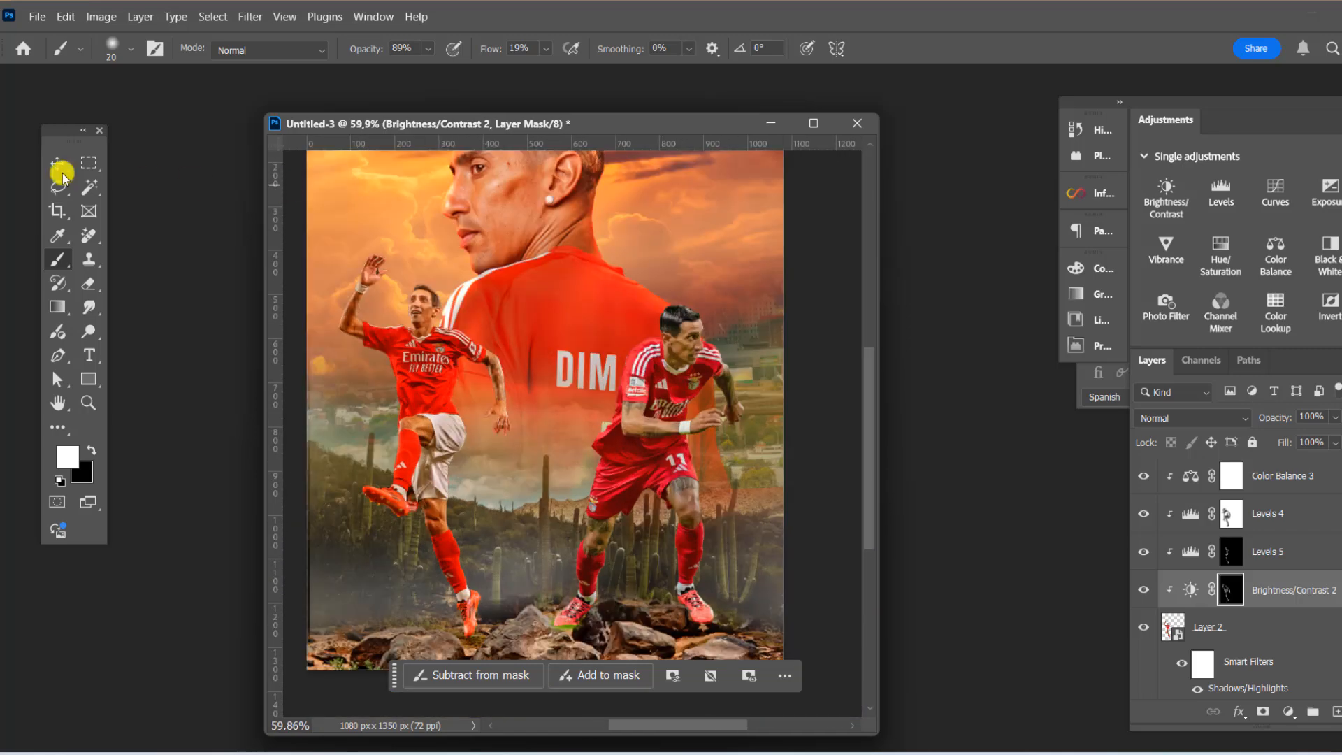
Add a Color Balance clipped to the cactus-plants layer with midtones at red +39, magenta -8 and yellow -21
left_click(60, 168)
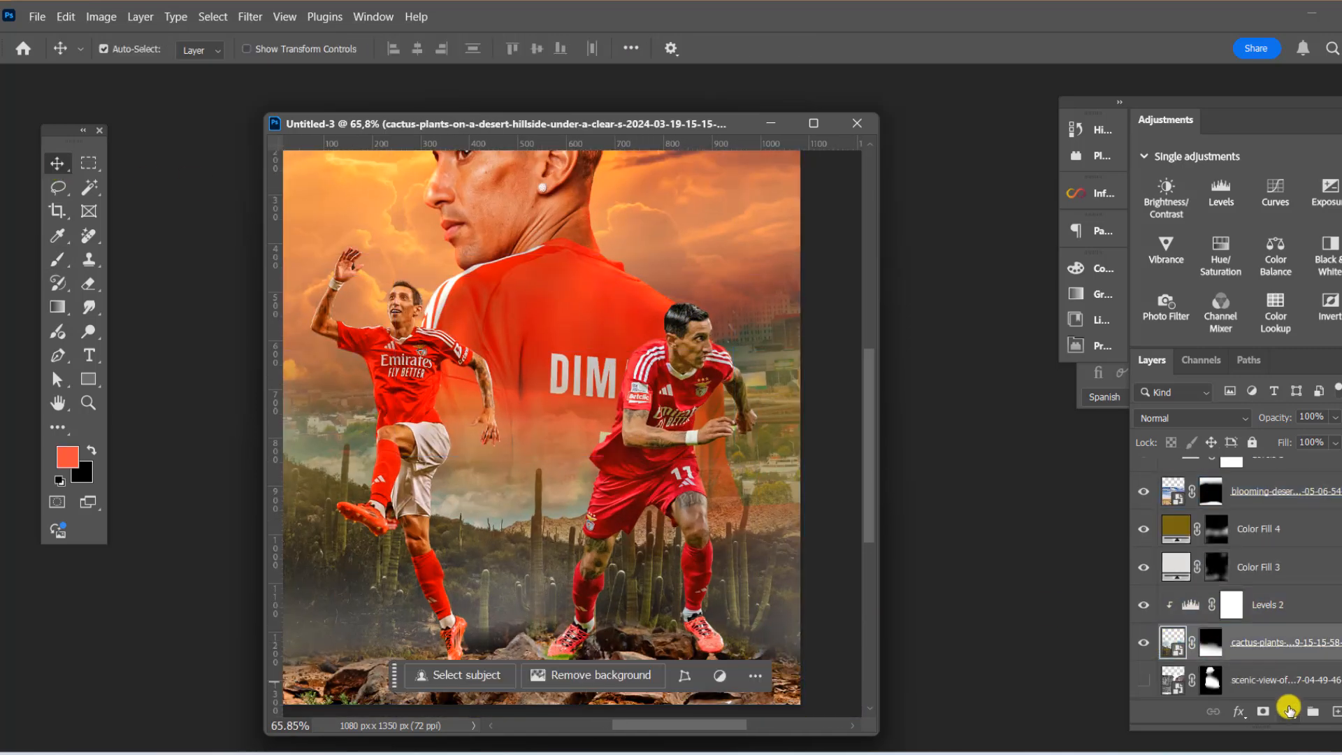
left_click(1291, 711)
left_click(1299, 546)
mouse_move(921, 393)
left_mouse_down()
mouse_move(941, 391)
mouse_move(916, 393)
left_mouse_up()
left_click_drag(921, 363, 937, 365)
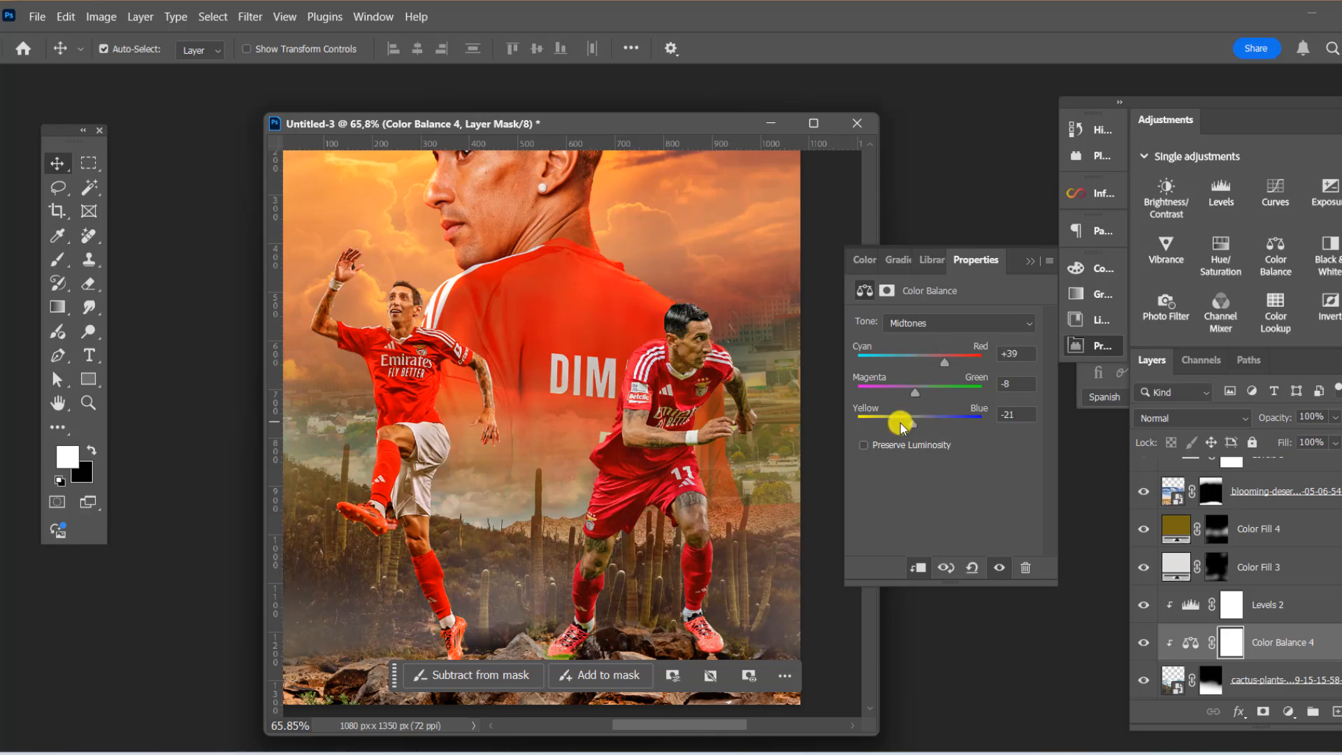
Set the Color Balance 4 shadows to yellow -14 and switch its tone range to highlights
left_click(912, 323)
left_click(909, 338)
left_click(937, 323)
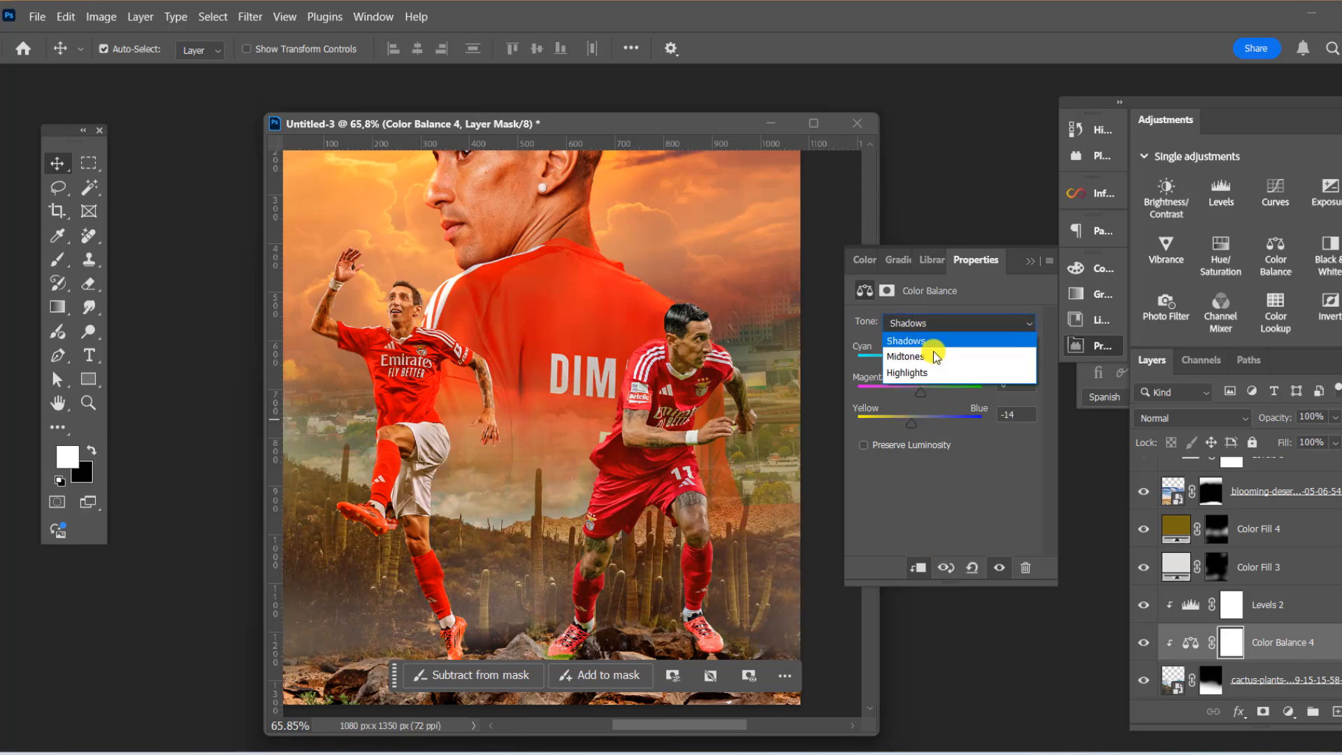
left_click(933, 367)
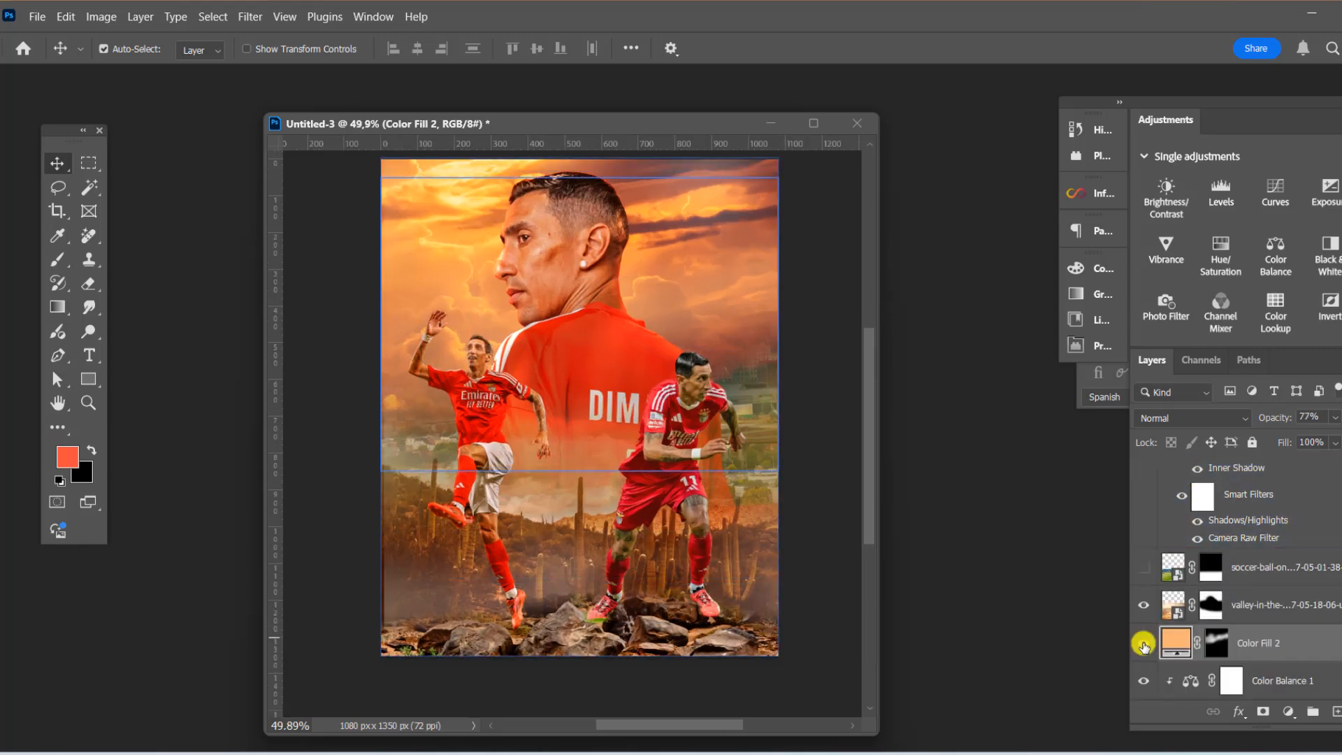
Toggle the Color Fill 2 and dramatic sunset sky layers off and on to compare their effect on the background
left_click(1145, 642)
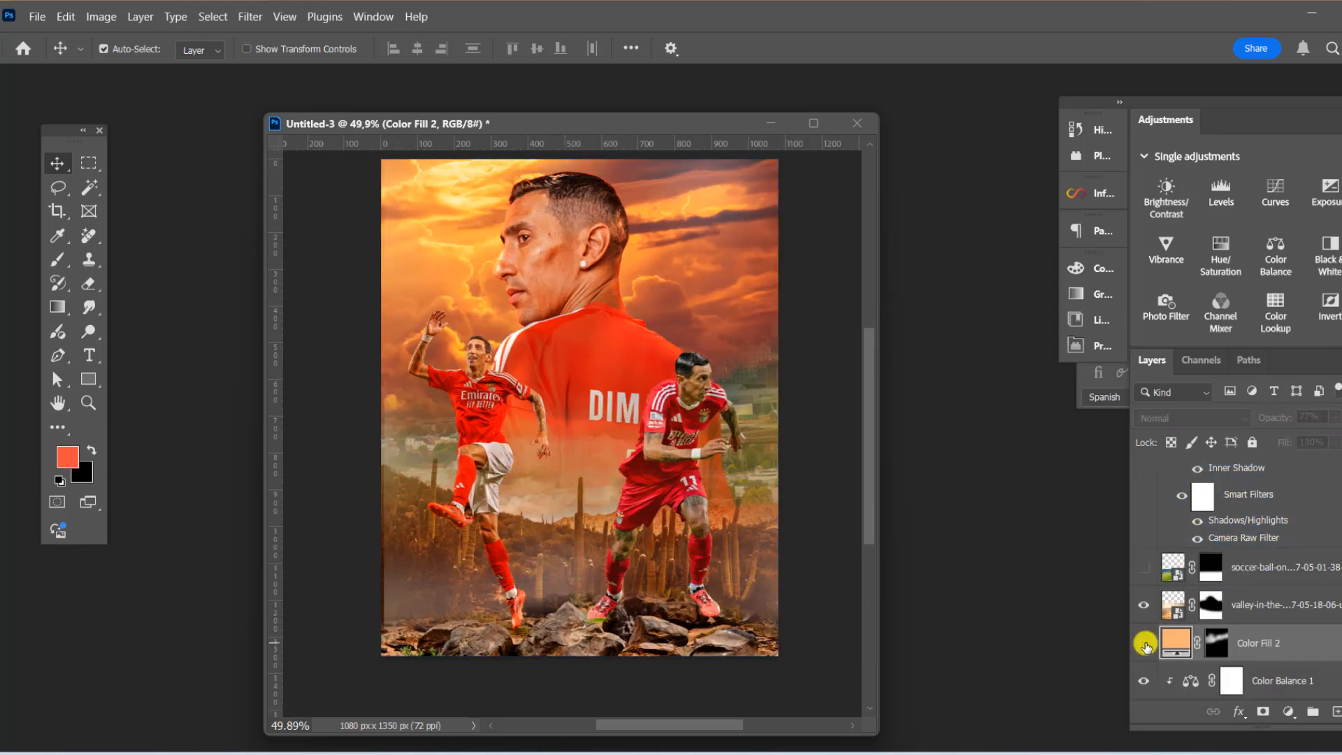
left_click(1145, 642)
scroll(1181, 635, "down", 3)
left_click(1144, 567)
left_click(1144, 567)
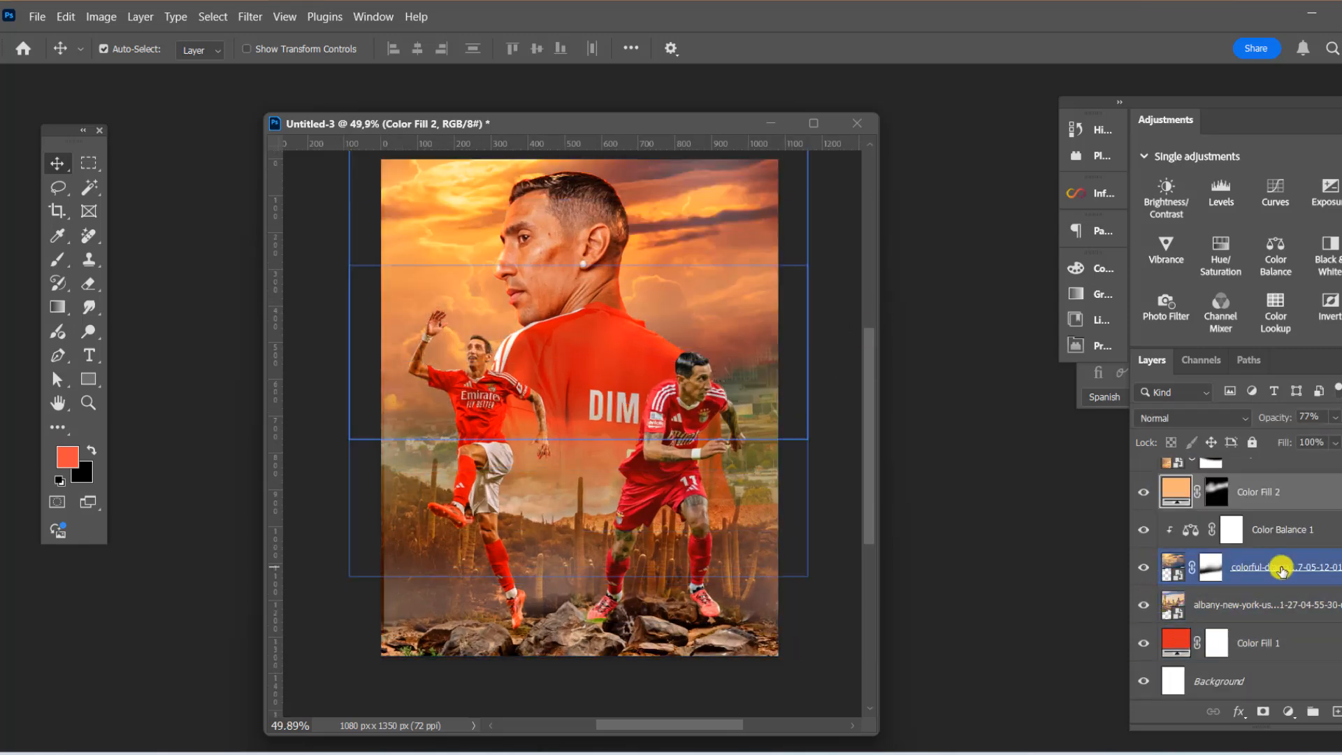
Set the opacity of the colorful dramatic sky layer to 85%
left_click(1281, 567)
left_click(1336, 419)
left_click_drag(1319, 438, 1332, 439)
scroll(635, 215, "up", 2)
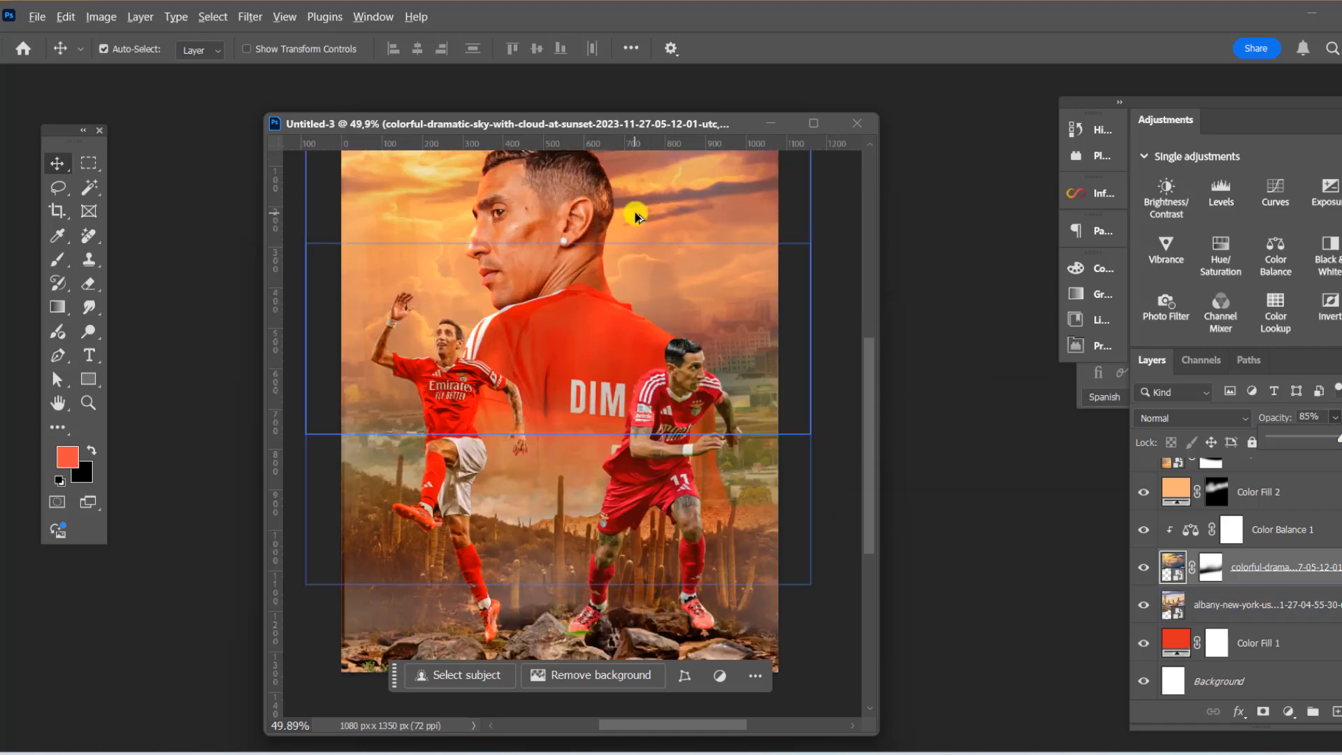
scroll(671, 222, "down", 2)
scroll(701, 402, "up", 2)
Add a Levels adjustment clipped to the running player's layer and set its midtone level to 0.79
left_click(707, 392)
scroll(732, 311, "up", 3)
left_click(735, 306)
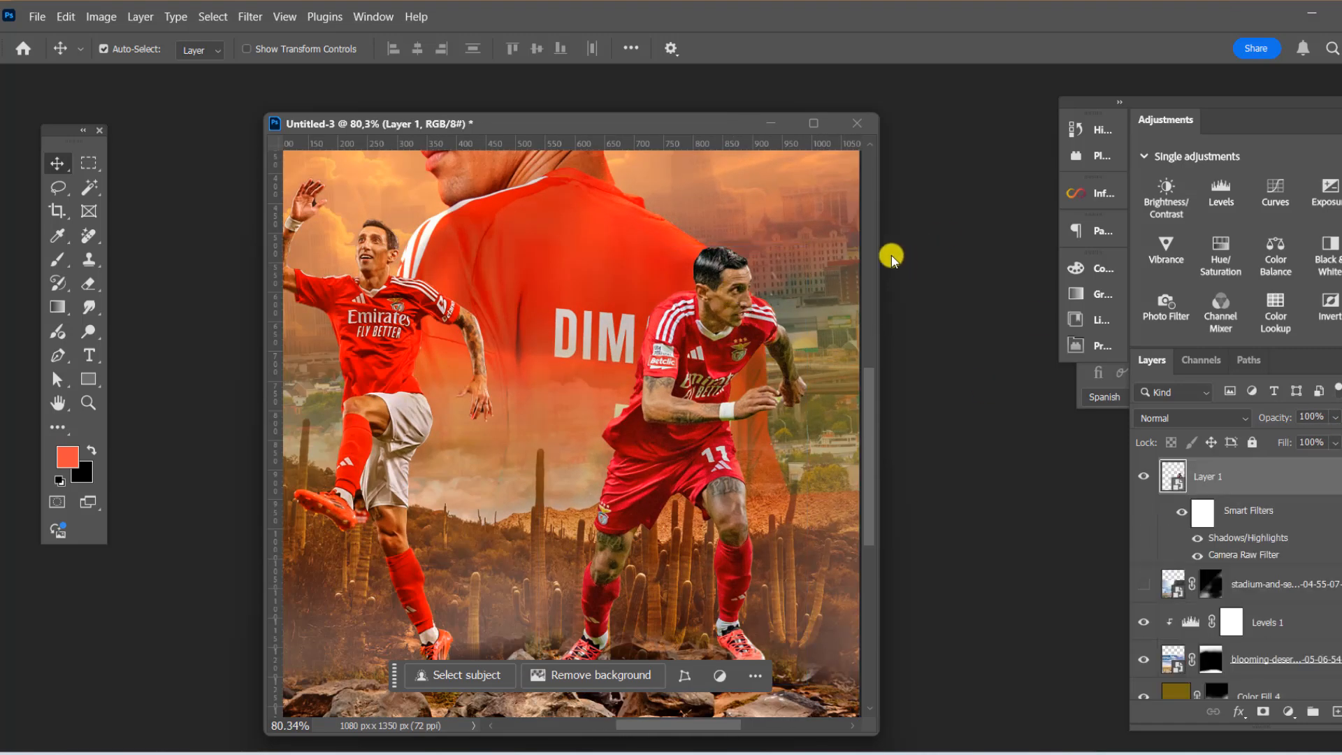
left_click(1288, 712)
left_click(1259, 464)
left_click(919, 568)
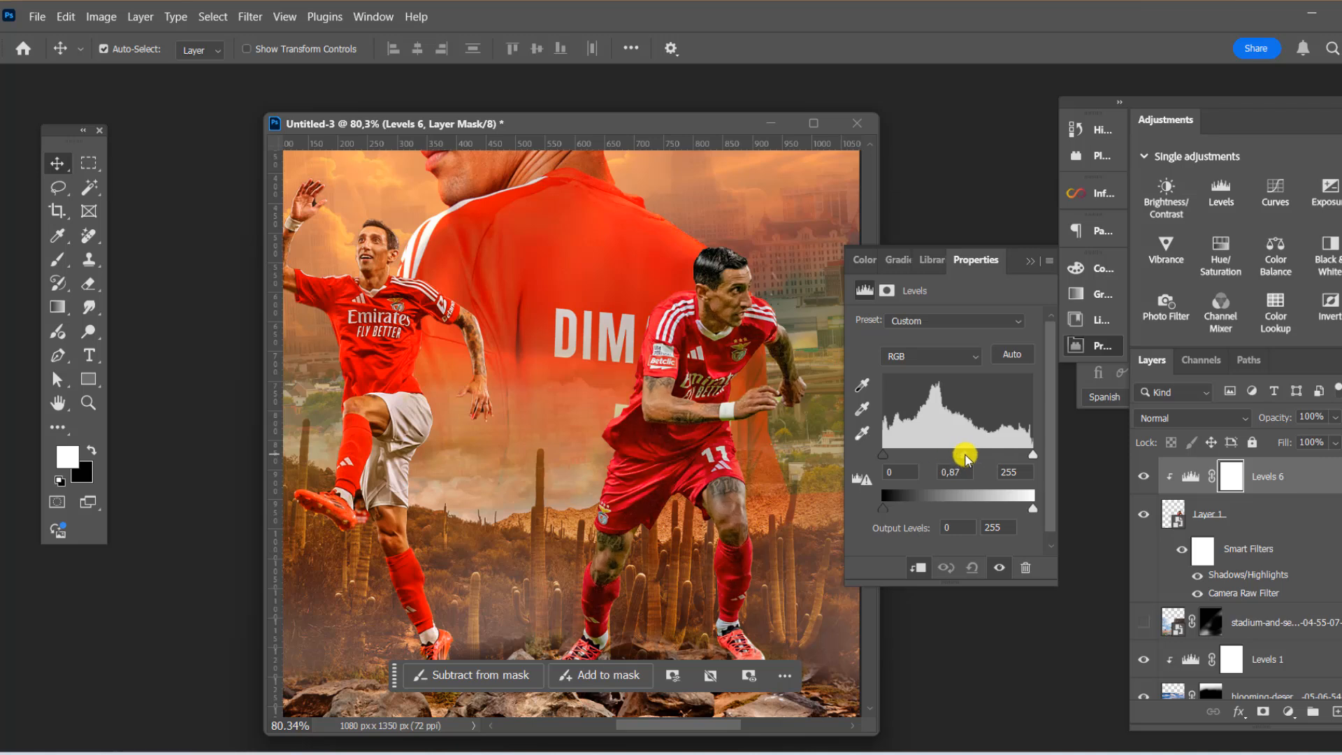
Paint black on the Levels 6 mask to remove the darkening from the lit parts of the running player
key("x")
left_click(58, 259)
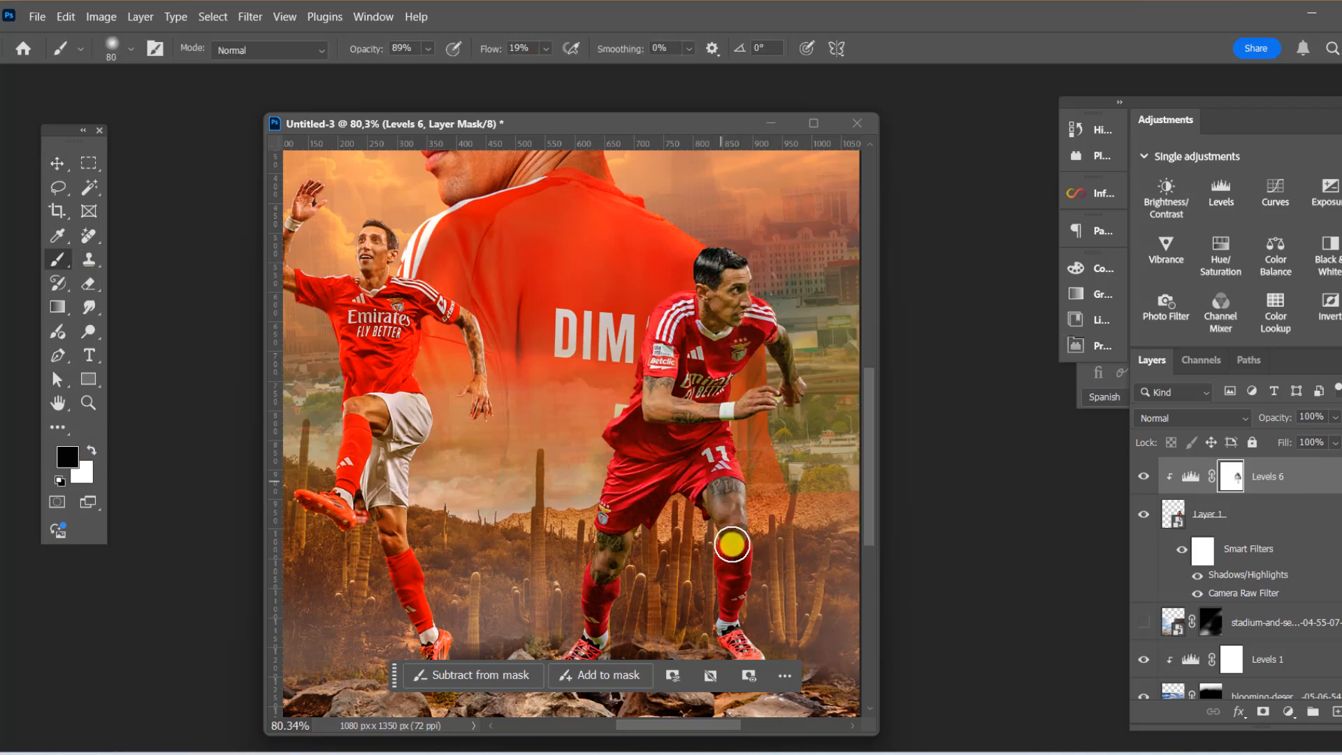
scroll(611, 458, "down", 5)
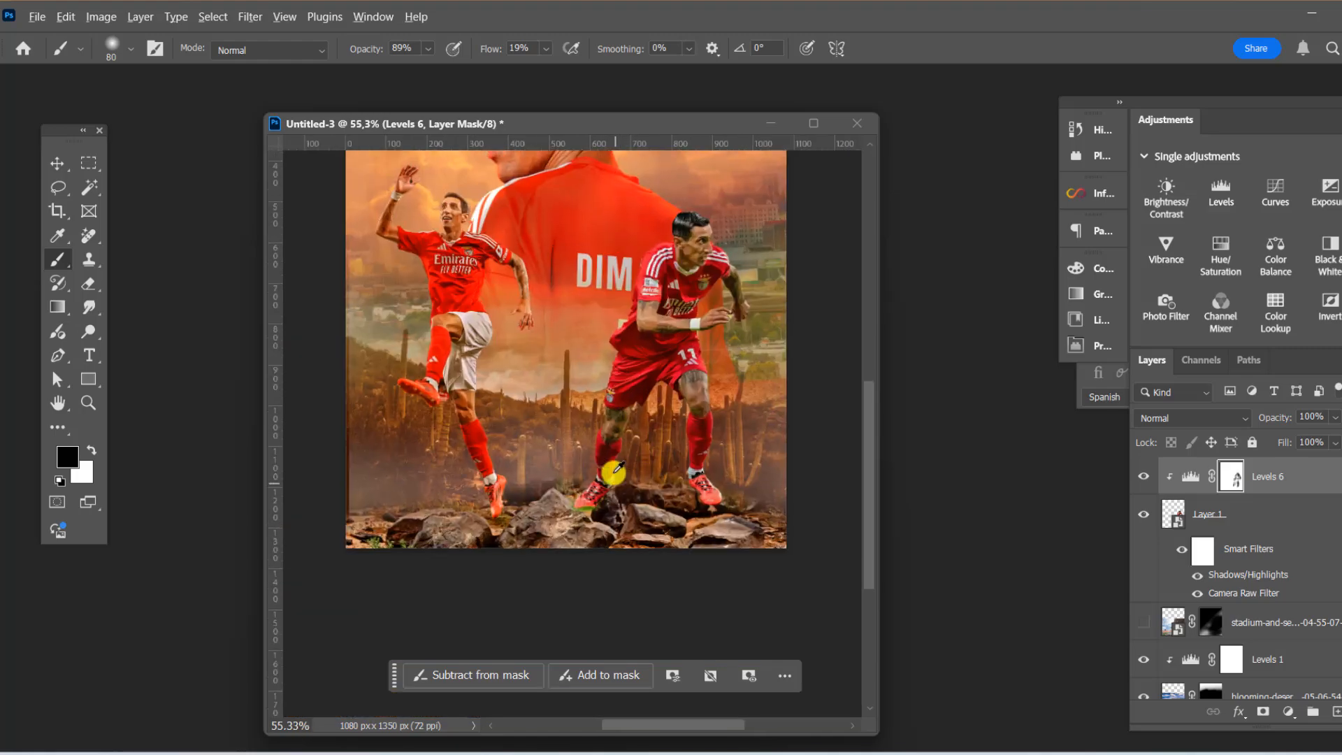
scroll(612, 476, "up", 5)
scroll(482, 533, "down", 5)
scroll(657, 391, "up", 5)
scroll(633, 518, "down", 5)
scroll(657, 420, "up", 5)
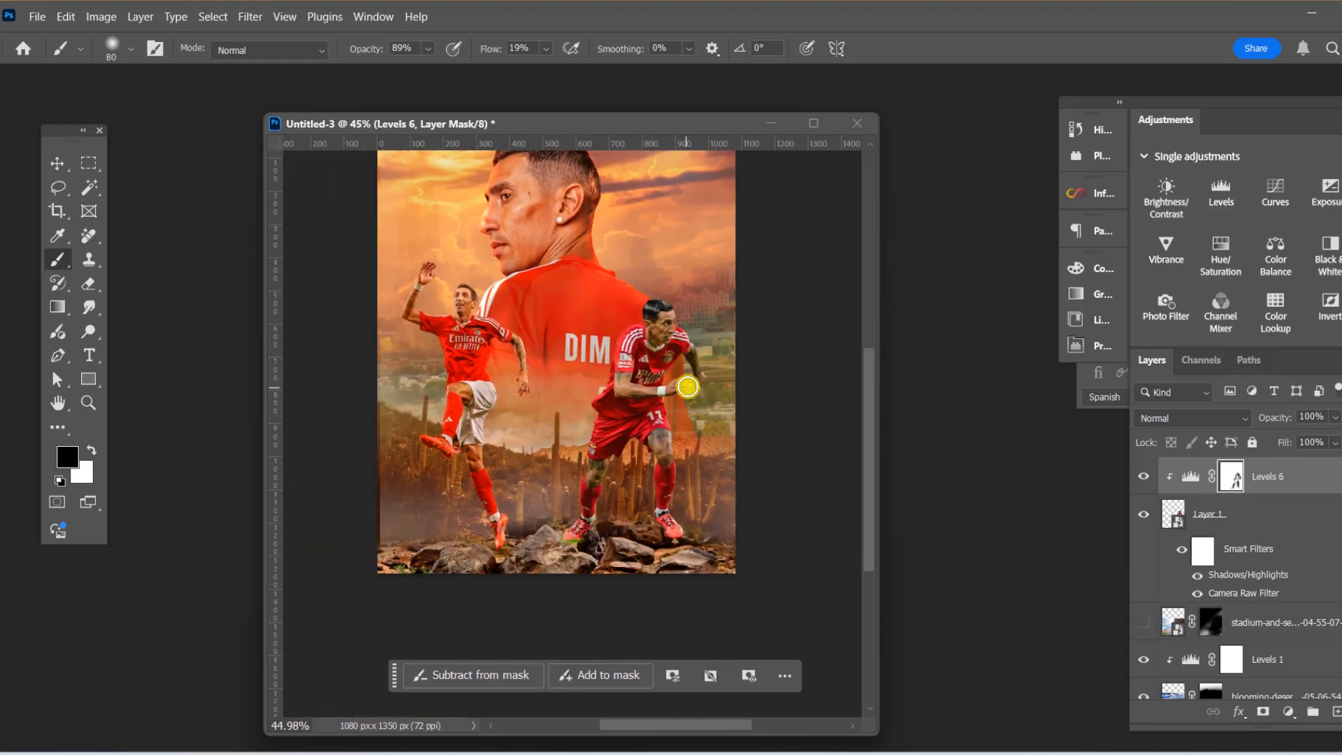
Add a second clipped Levels adjustment above Levels 6 that darkens the midtones, and invert its mask to black
key("v")
left_click(1289, 712)
left_click(1295, 461)
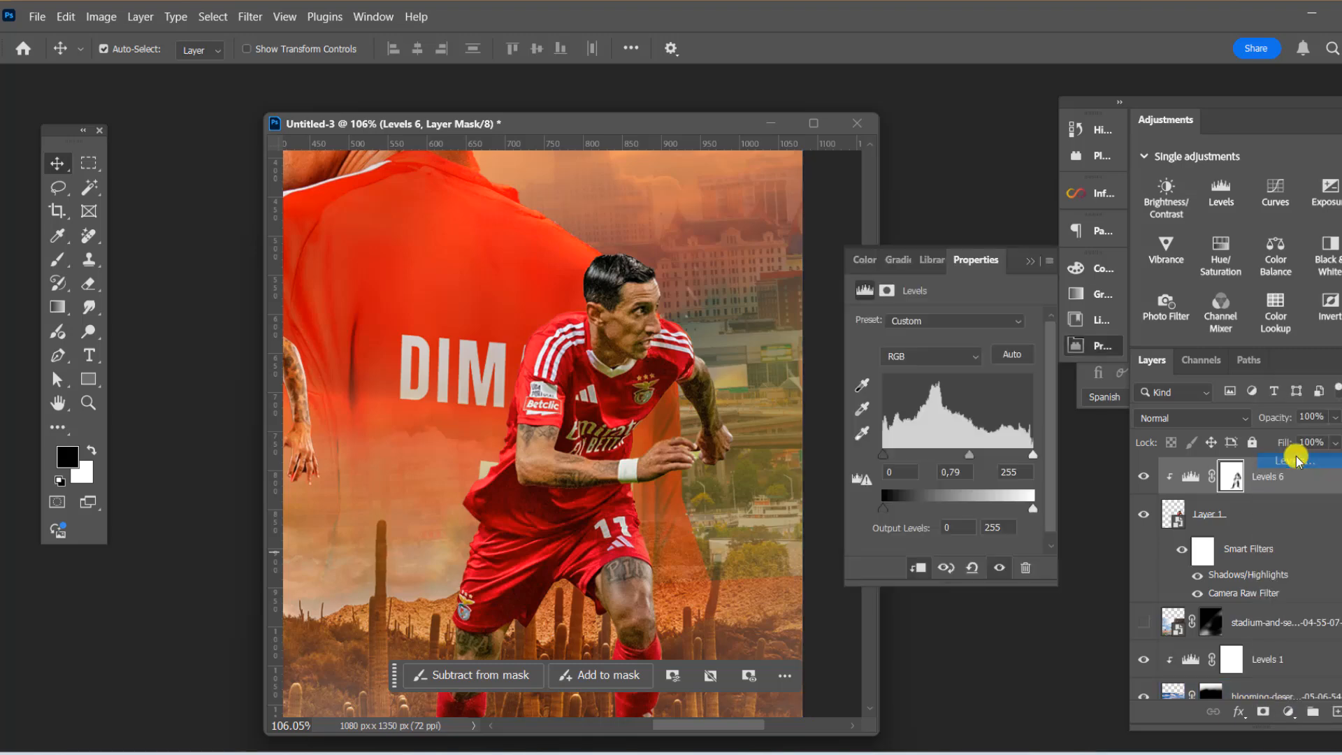
left_click(918, 567)
left_click_drag(959, 456, 973, 455)
key("ctrl+i")
Paint white on the Levels 7 mask to deepen the shaded parts of the running player's body and legs
key("b")
key("x")
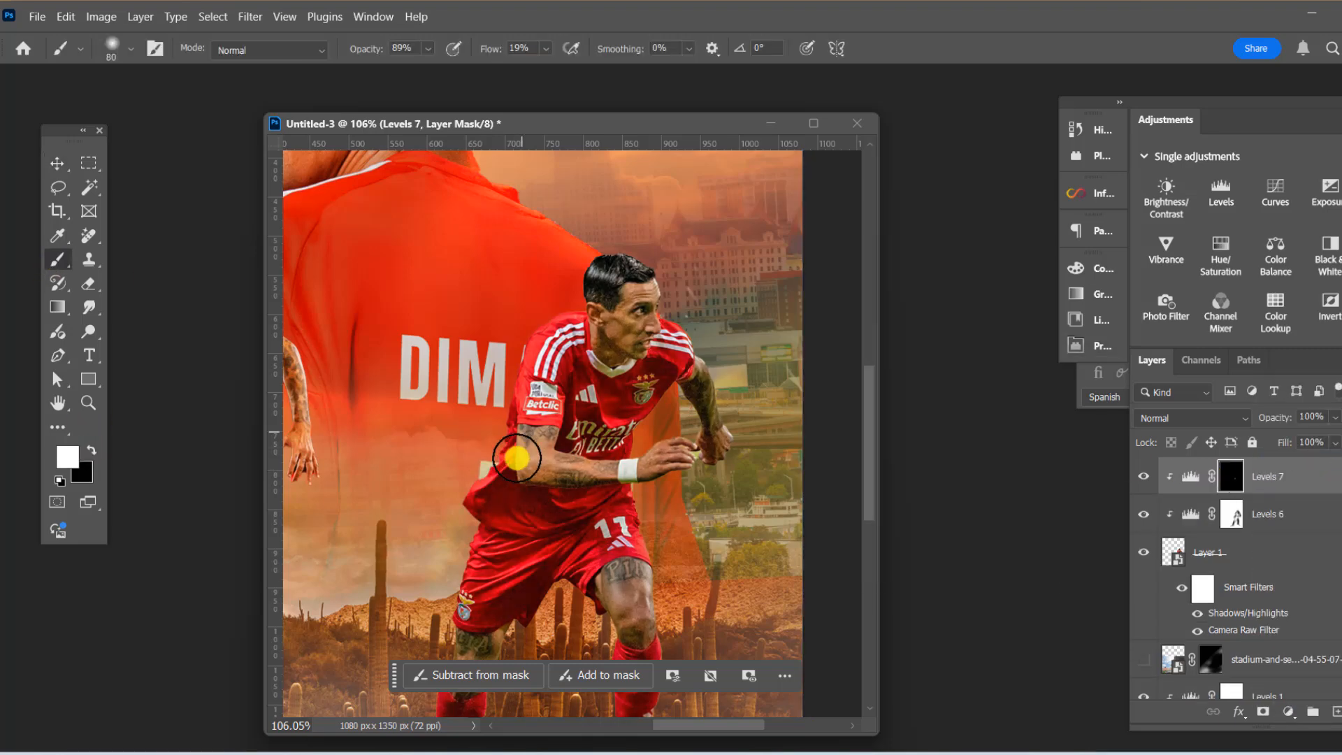
scroll(680, 465, "down", 2)
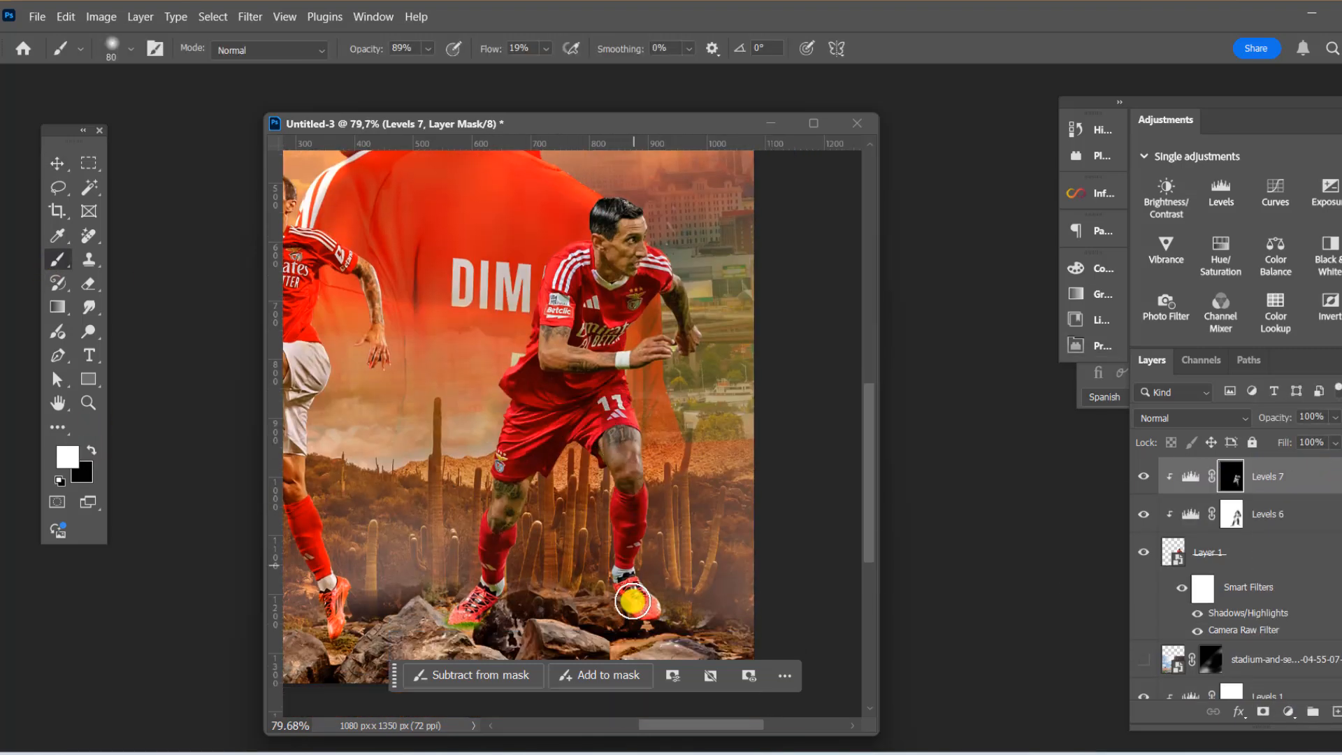
scroll(488, 308, "up", 2)
Add a third Levels adjustment clipped to the running player in Screen mode at 64% opacity and invert its mask
left_click(1289, 712)
left_click(1294, 459)
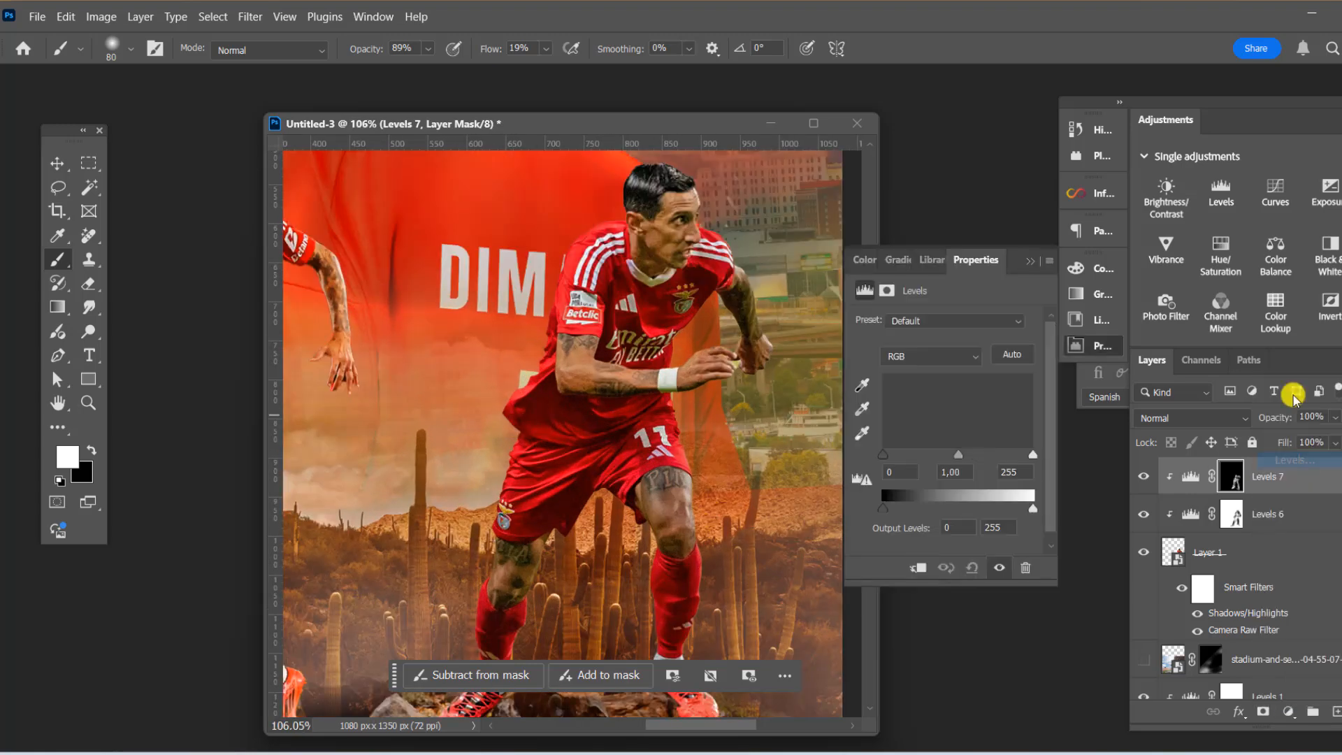
key("ctrl+alt+g")
left_click(1169, 419)
left_click(1169, 392)
left_click(1335, 417)
left_click_drag(1341, 440, 1325, 440)
left_click(1220, 519)
key("ctrl+i")
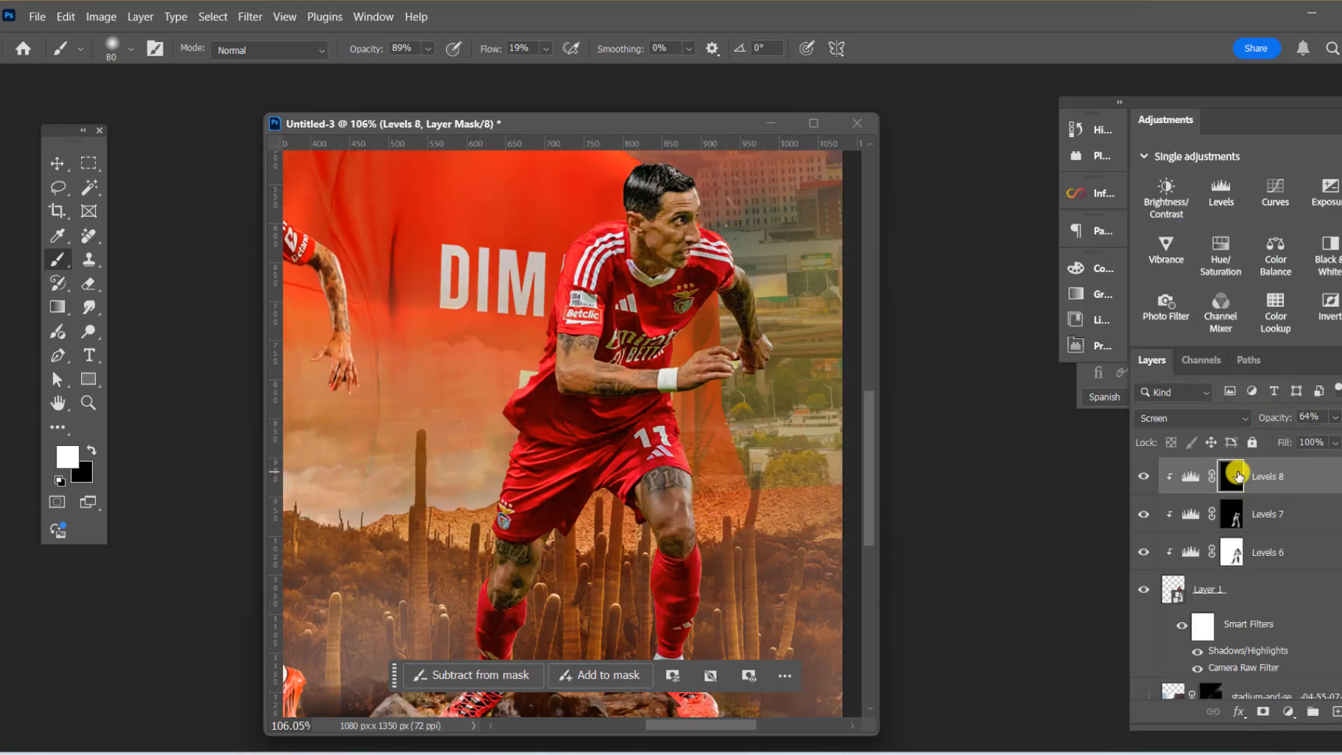
Paint white on the Levels 8 mask to add light to the running player's face, shorts and legs
left_click(700, 207)
mouse_move(727, 458)
left_mouse_down()
mouse_move(627, 447)
mouse_move(719, 515)
left_mouse_up()
left_click_drag(535, 549, 494, 602)
scroll(616, 371, "down", 7)
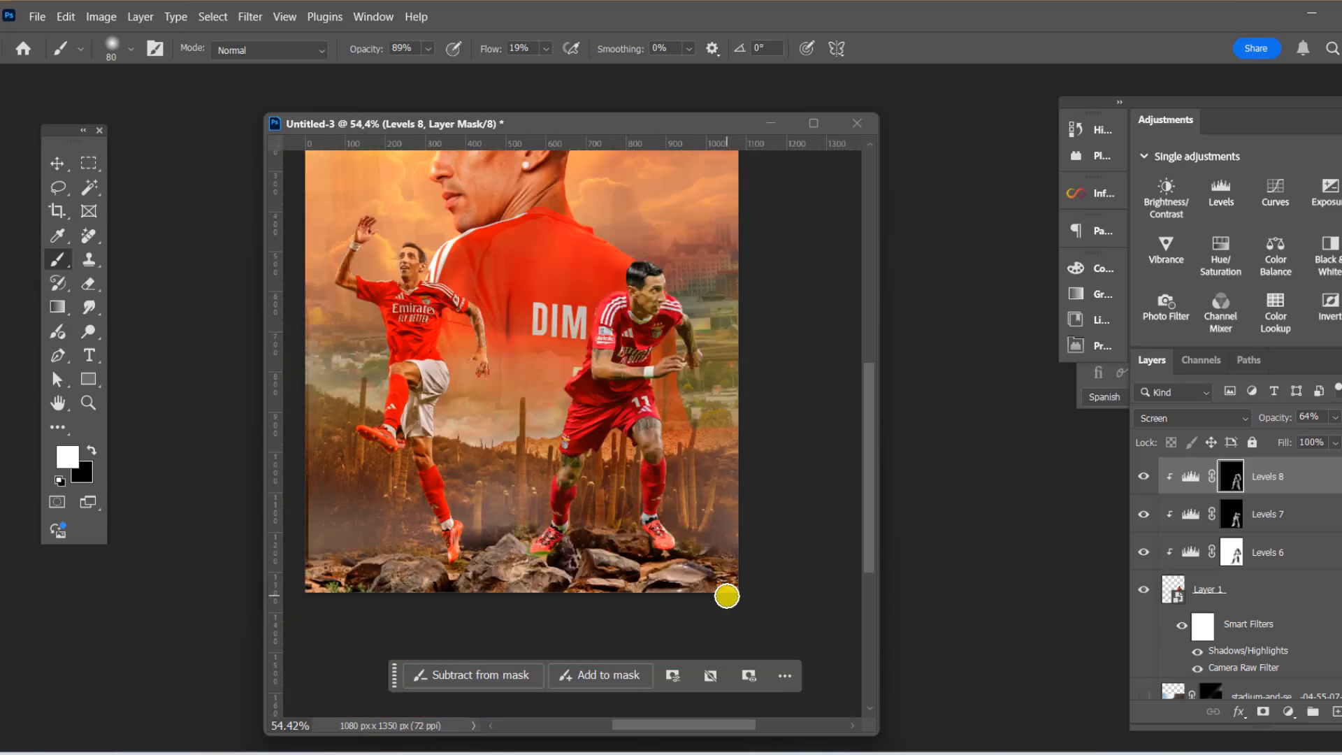
scroll(727, 596, "down", 3)
scroll(632, 381, "up", 5)
key("v")
scroll(470, 360, "down", 3)
scroll(471, 359, "up", 5)
Add a Color Balance clipped directly above Layer 1, shifting the midtones toward magenta and setting yellow to -20
left_click(1235, 589)
left_click(1288, 712)
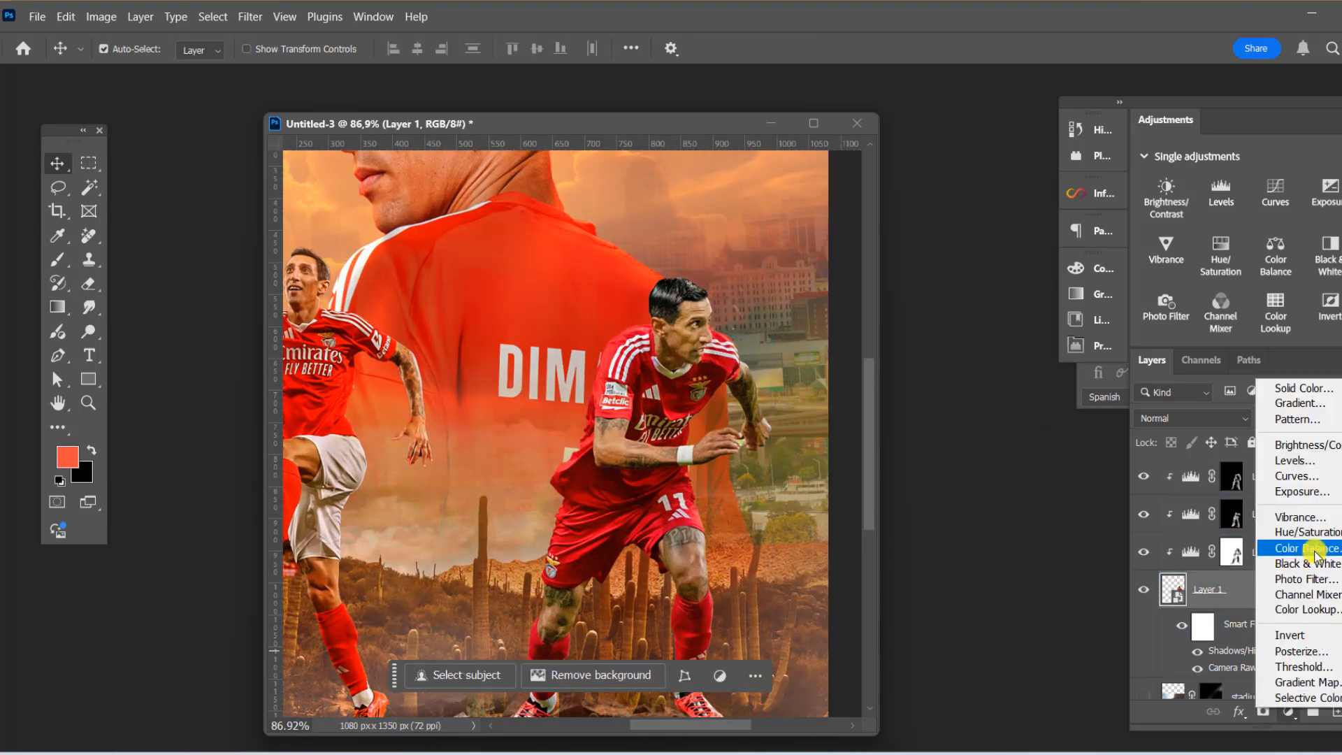
left_click(1316, 554)
left_click(924, 361)
Set the Color Balance 5 highlights to red +17 and shift them toward yellow
left_click(936, 323)
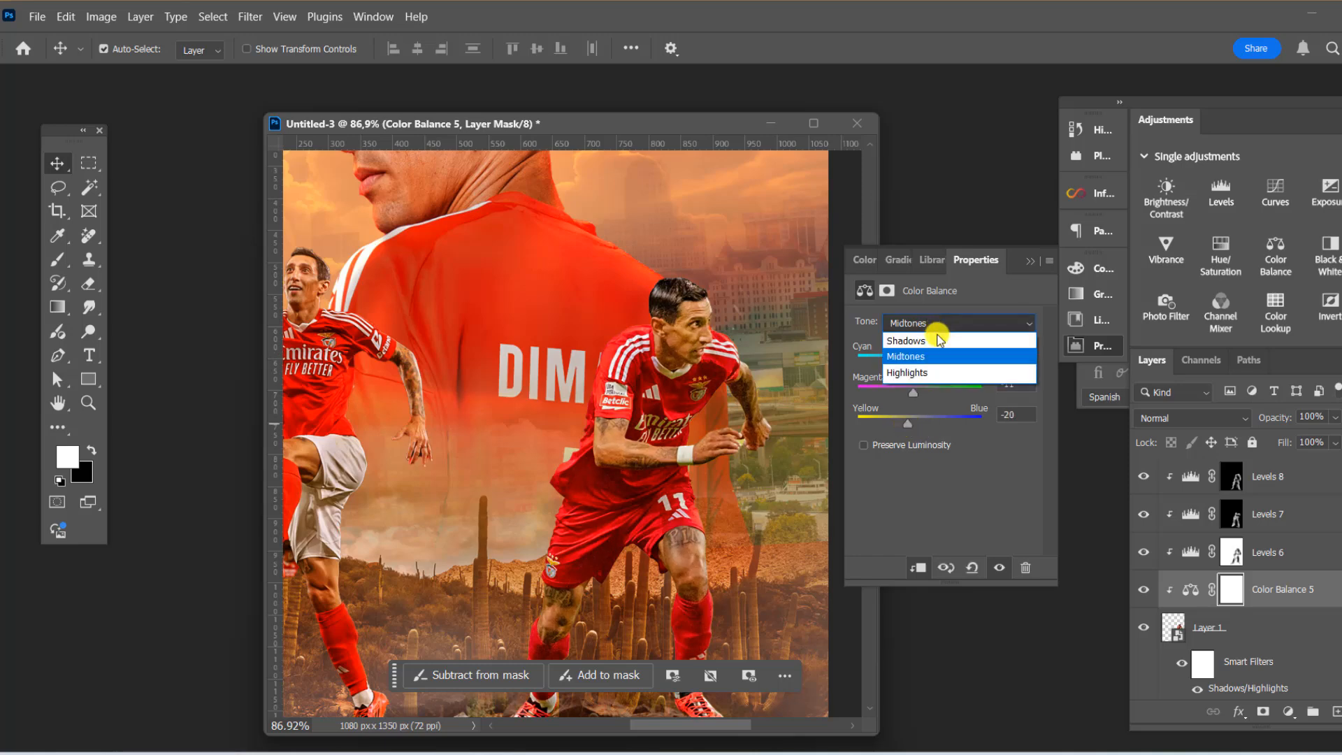
left_click(933, 341)
left_click(916, 323)
left_click(917, 371)
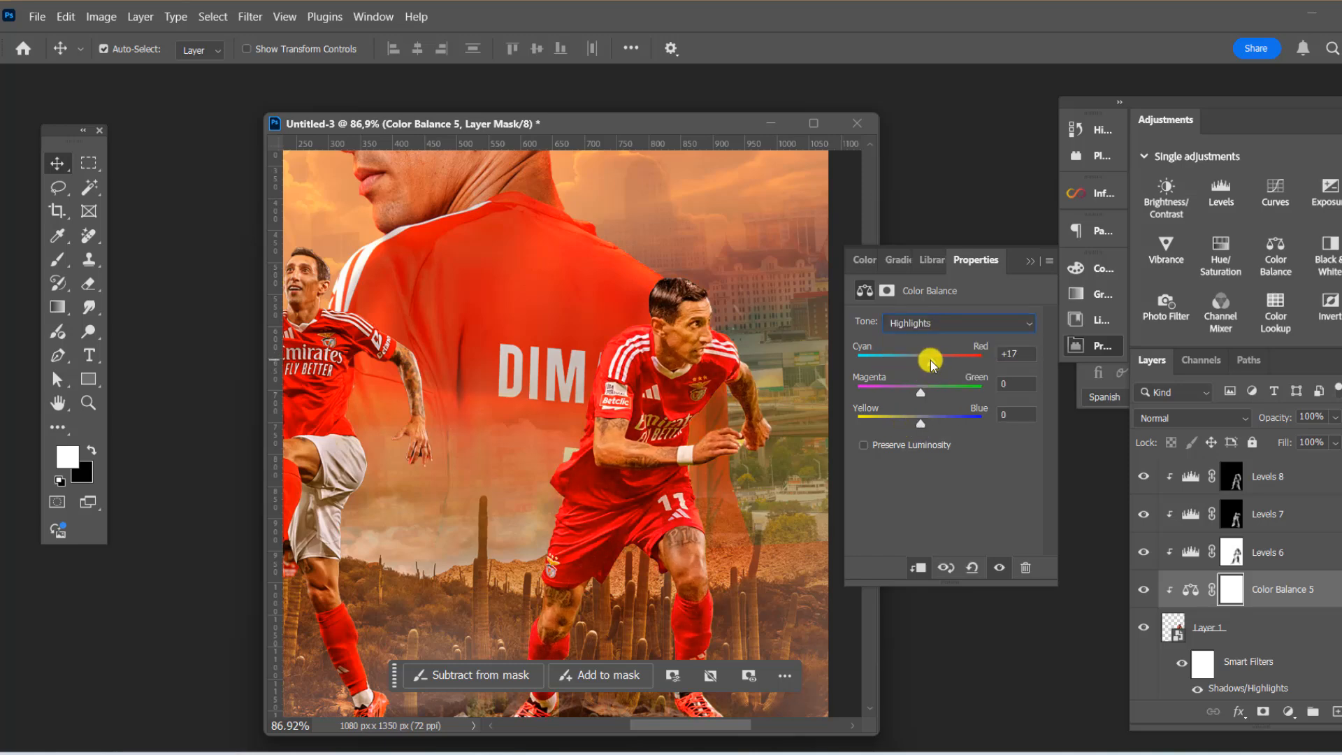
left_click_drag(915, 424, 909, 424)
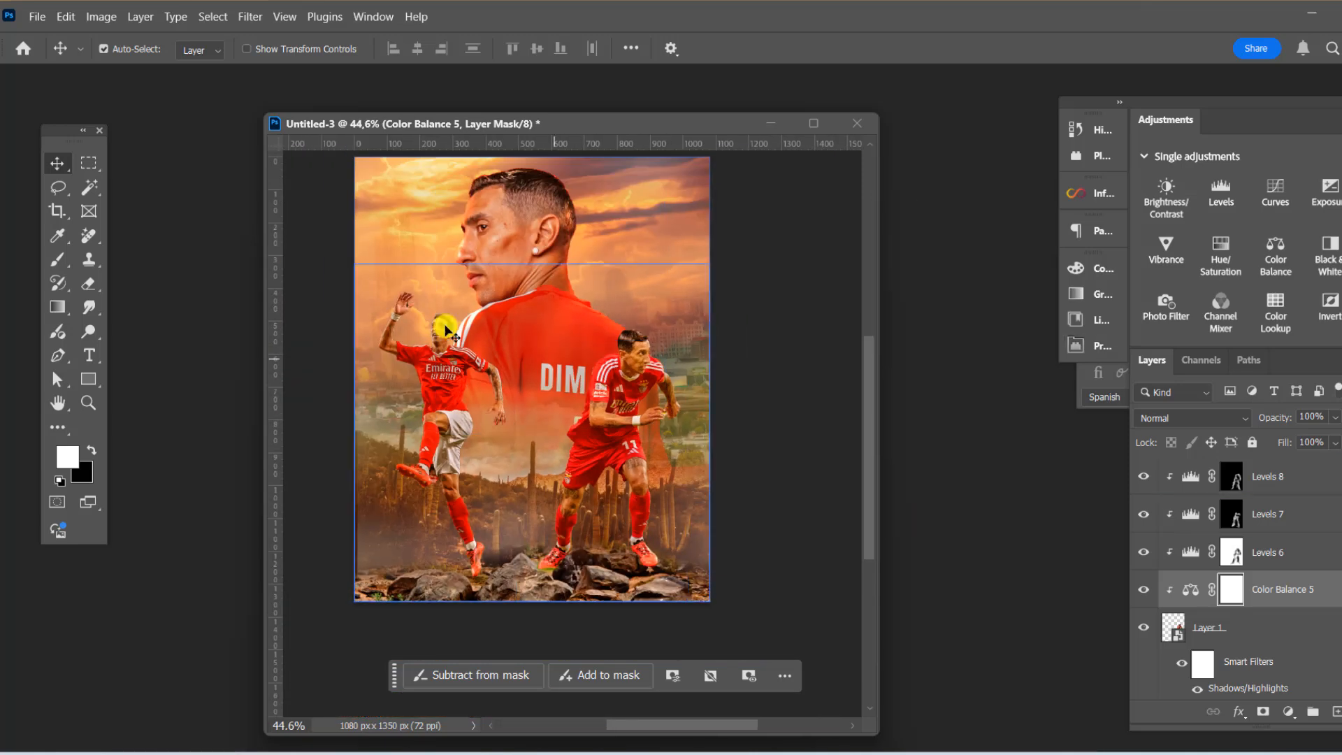
Add a clipped Brightness/Contrast above Levels 8 with raised brightness and invert its mask to black
left_click(1153, 472)
left_click(1289, 711)
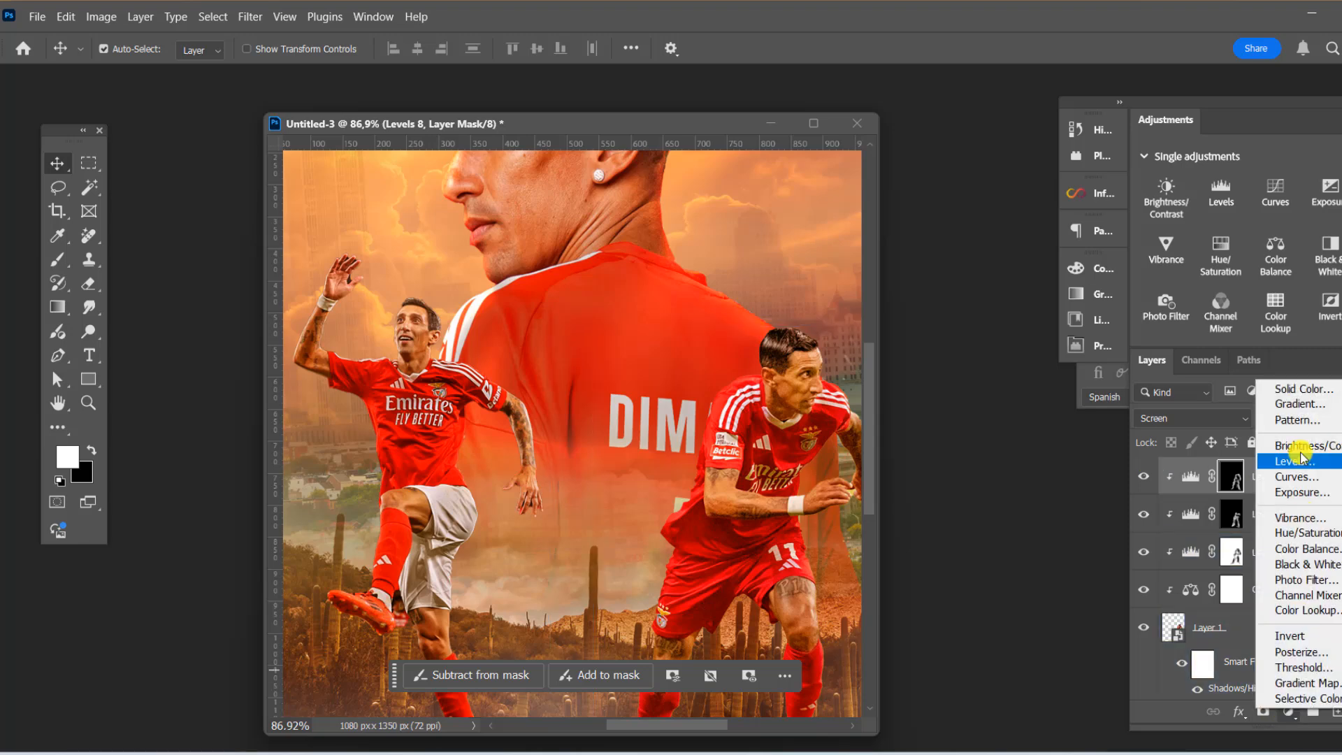
left_click(1297, 447)
left_click_drag(947, 371, 979, 371)
left_click(1032, 260)
key("ctrl+i")
Paint white on the Brightness/Contrast 3 mask to brighten the running player's face, shirt and arm
left_click(58, 259)
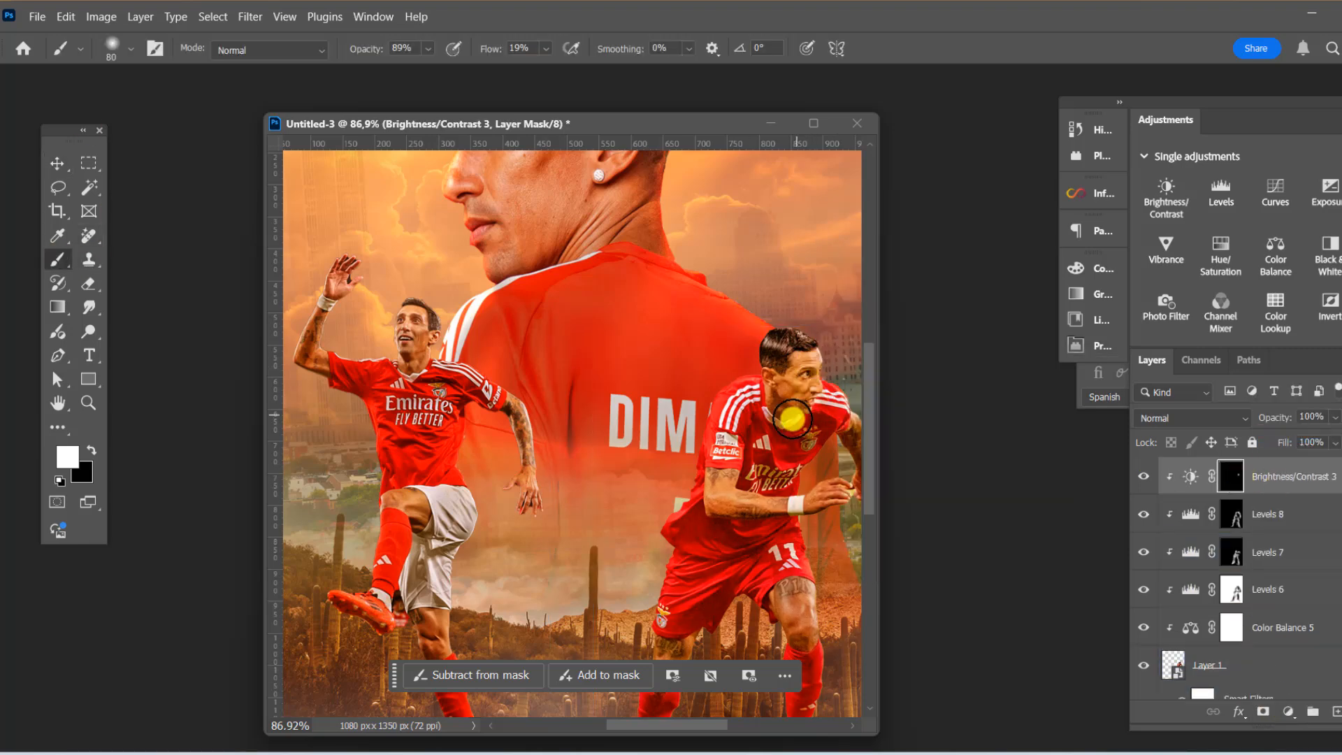
left_click_drag(793, 418, 693, 491)
scroll(720, 530, "down", 3)
scroll(732, 517, "down", 3)
scroll(678, 546, "down", 2)
Add a lowered Exposure adjustment above Levels 1, clipped to the blooming-desert layer, and invert its mask
left_click(58, 164)
scroll(637, 487, "up", 2)
left_click(769, 579)
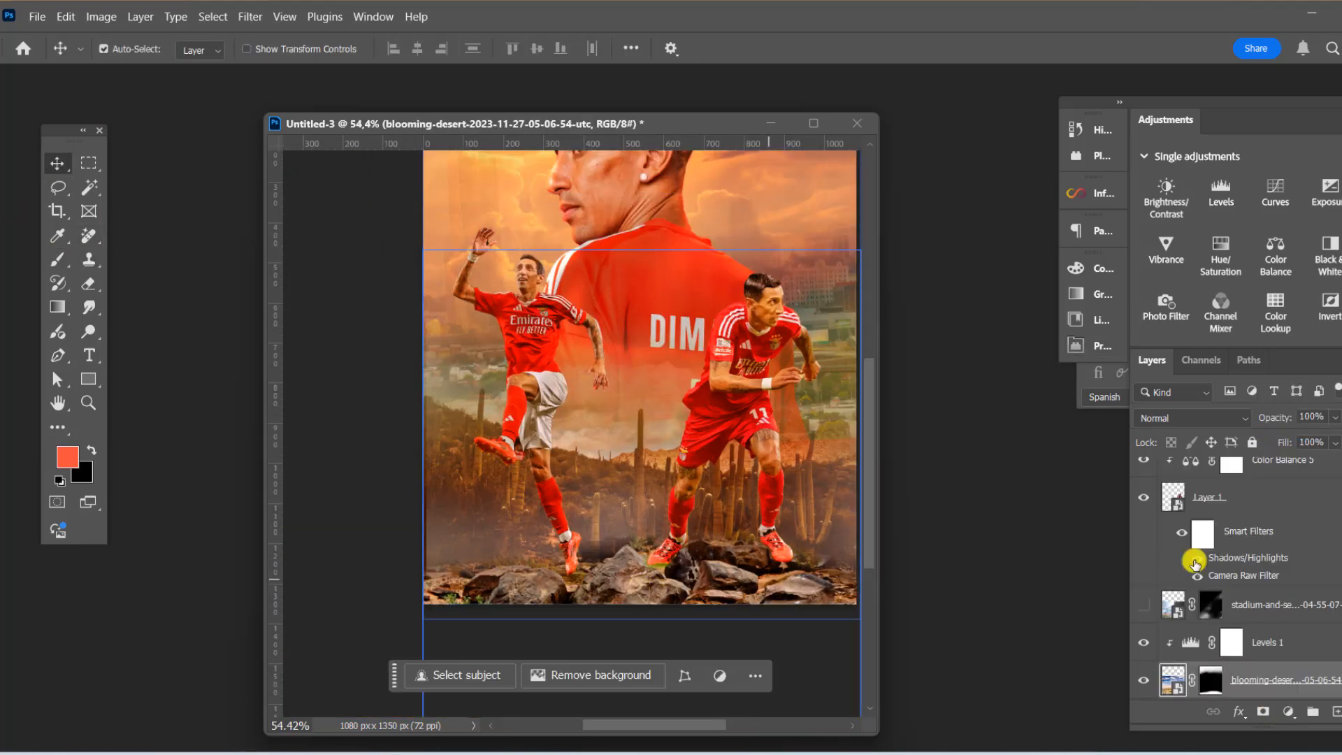
left_click(1259, 645)
left_click(1289, 711)
left_click(1315, 500)
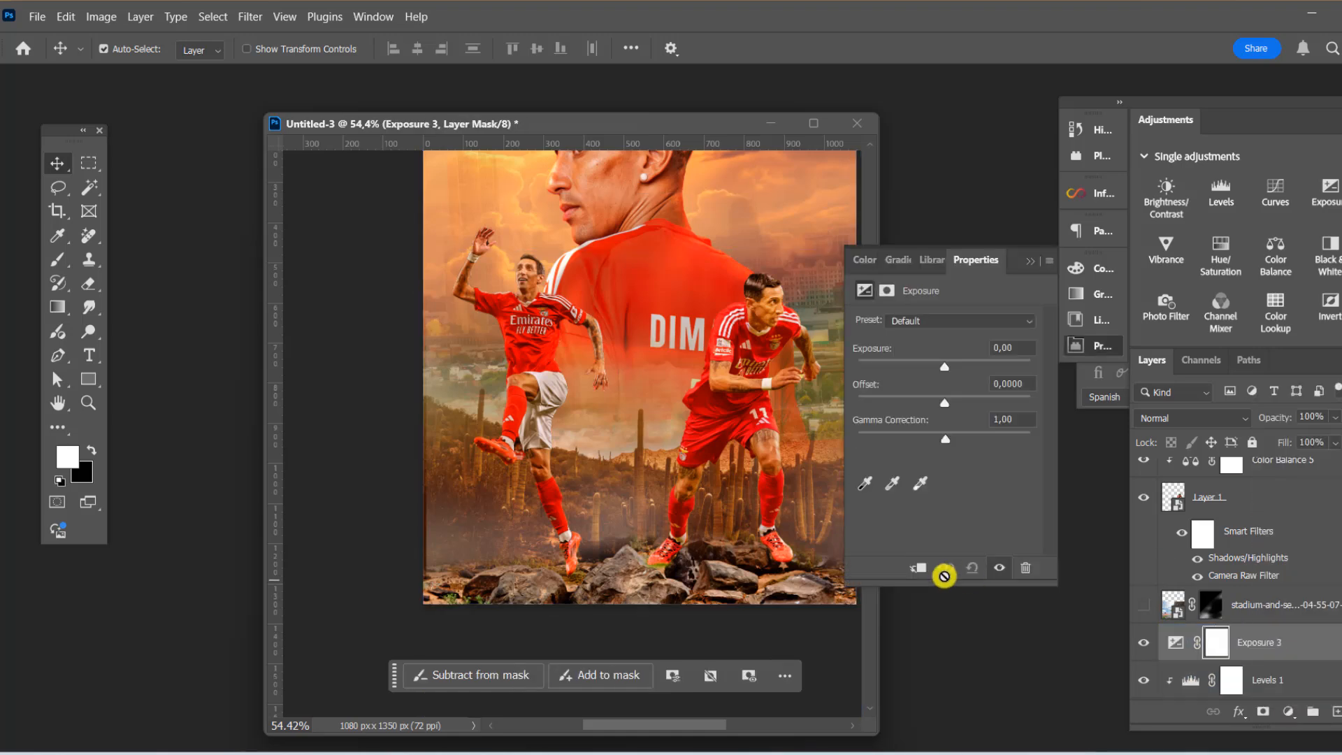
left_click(919, 568)
left_click_drag(945, 367, 930, 367)
left_click(1233, 640)
key("ctrl+i")
Paint white on the Exposure 3 mask to darken the rocky ground beneath both players
left_click(58, 259)
scroll(706, 512, "down", 1)
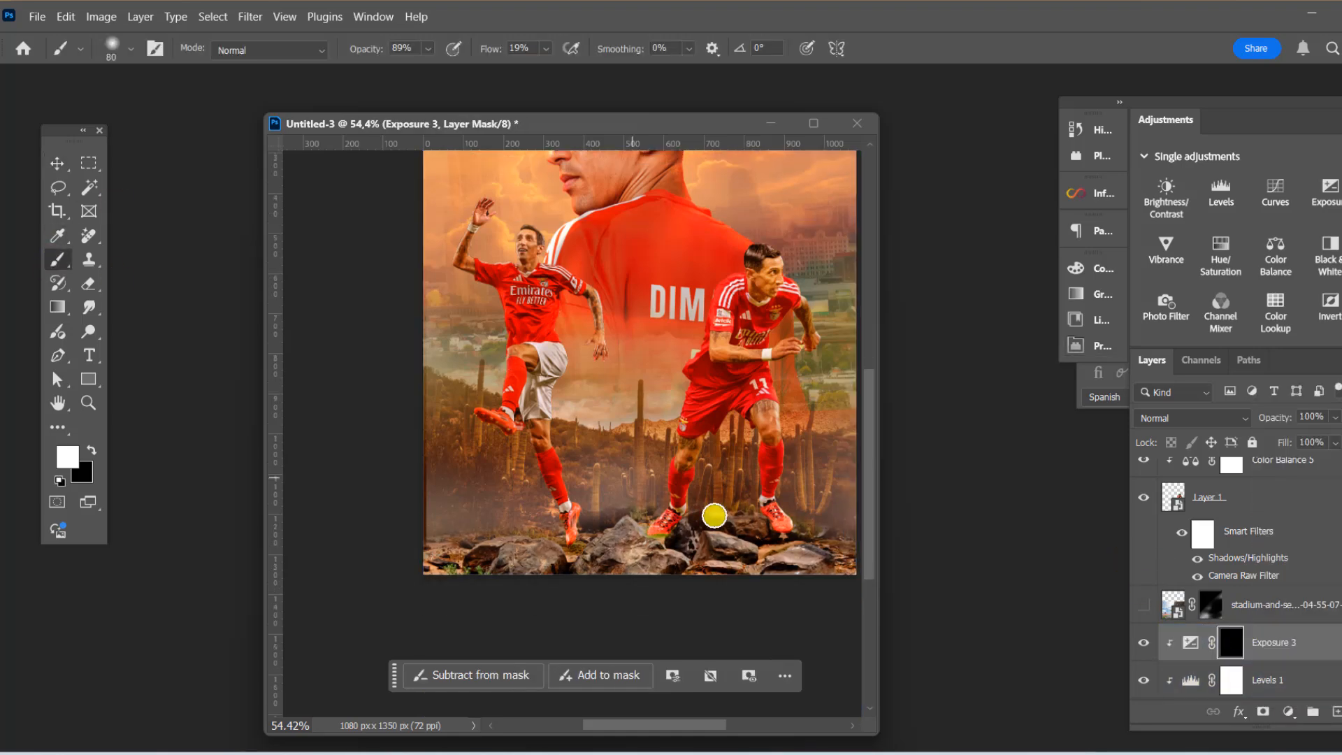
scroll(818, 549, "down", 2)
scroll(720, 507, "up", 1)
scroll(517, 618, "down", 2)
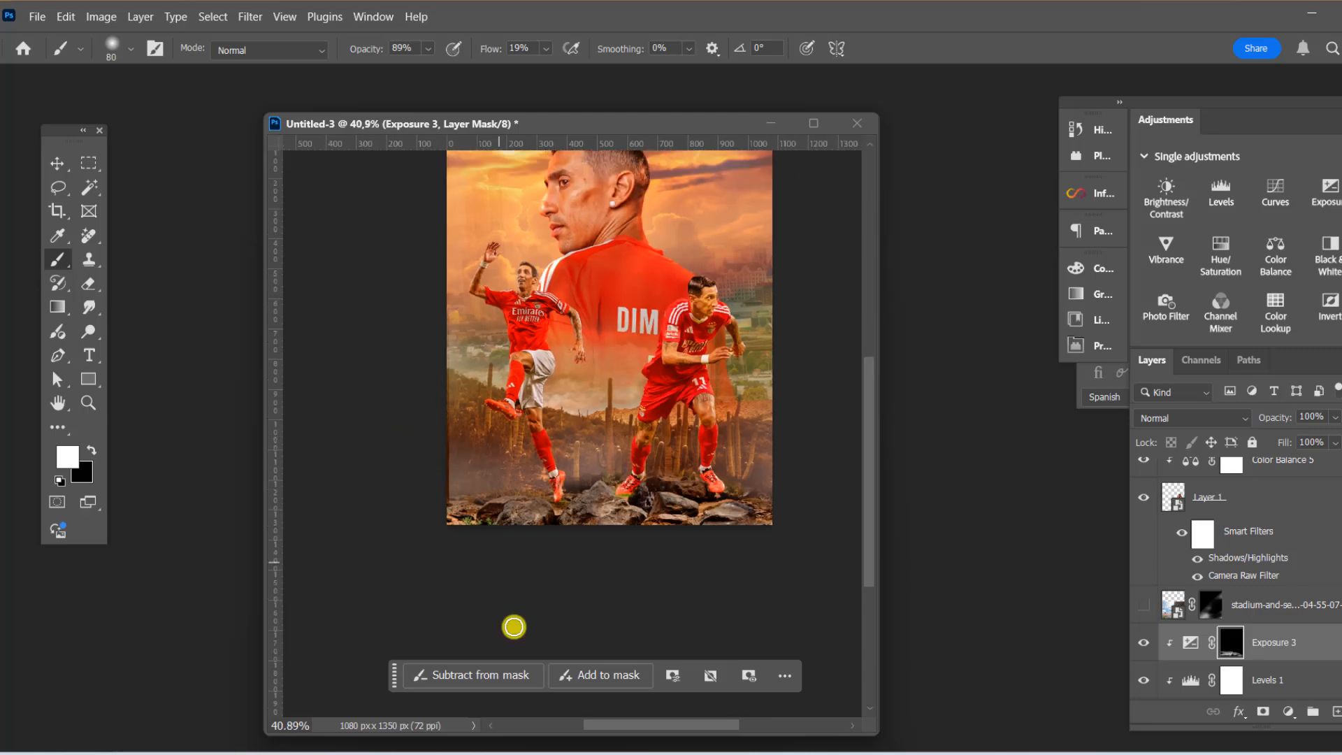
Add a second clipped Exposure adjustment above Exposure 3 with increased exposure and invert its mask
scroll(515, 626, "up", 4)
left_click(1290, 712)
left_click(1314, 501)
left_click(922, 566)
left_click_drag(944, 369, 958, 369)
left_click(1235, 639)
key("ctrl+i")
Paint white on the Exposure 4 mask to add highlights along the upper edges of the foreground rocks
scroll(605, 482, "down", 2)
scroll(604, 483, "up", 4)
left_click_drag(607, 441, 702, 451)
left_click_drag(524, 467, 425, 464)
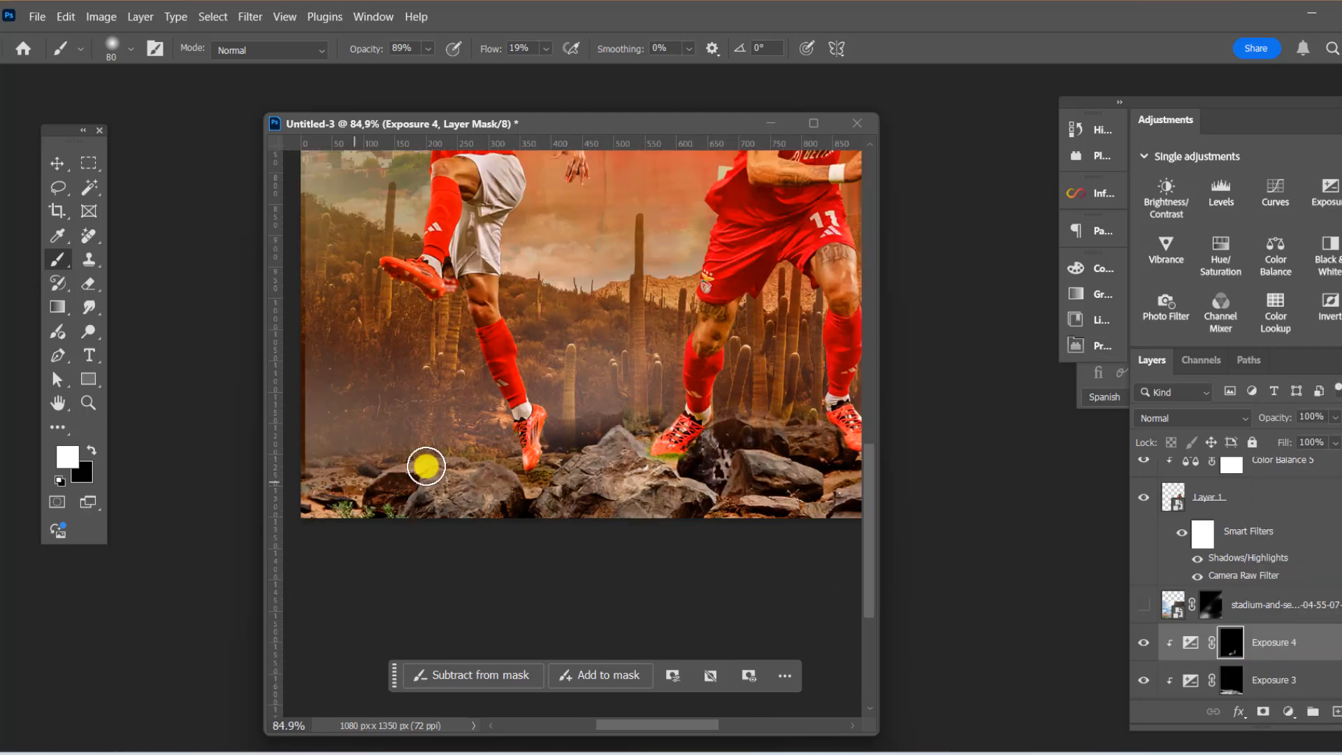
scroll(547, 462, "down", 4)
left_click_drag(787, 458, 685, 472)
scroll(608, 417, "down", 3)
scroll(690, 495, "up", 2)
scroll(1231, 573, "down", 3)
Add a Color Balance clipped directly above the blooming-desert layer and shift its midtones toward yellow
left_click(1252, 642)
left_click(1290, 712)
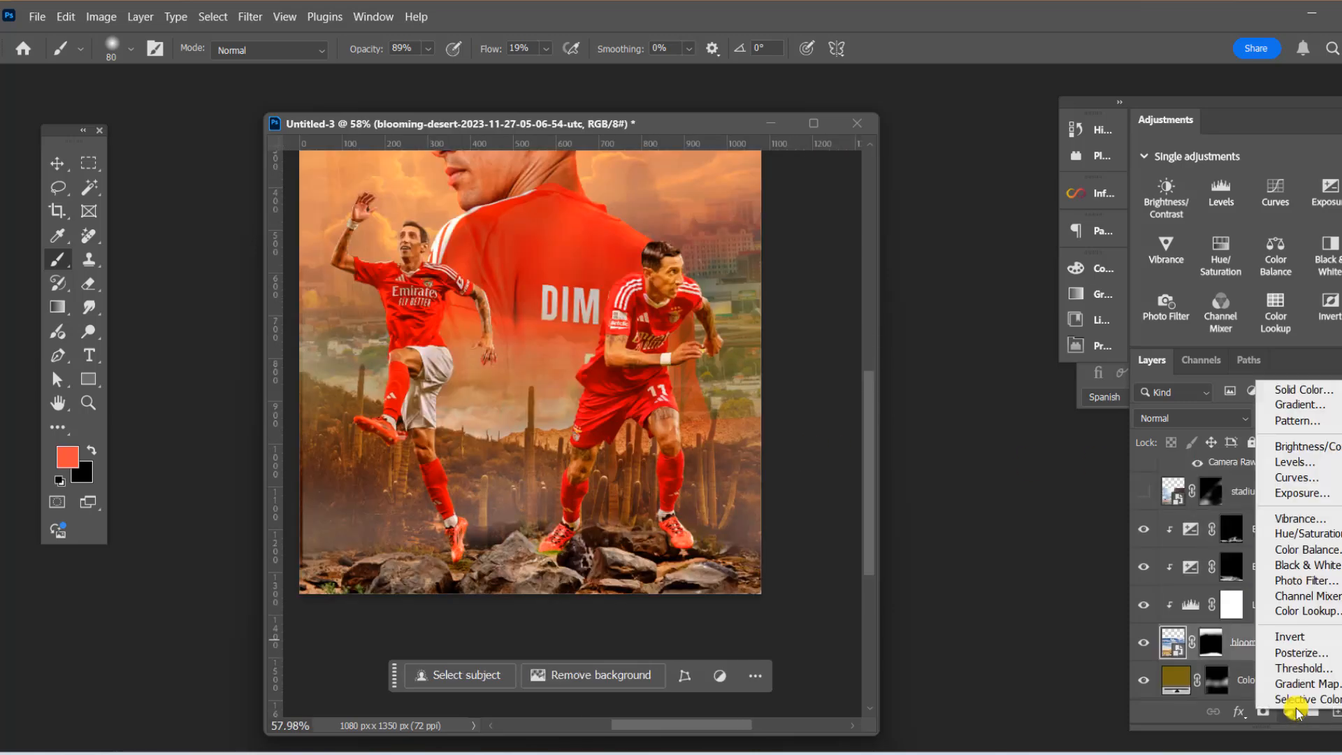
left_click(1306, 550)
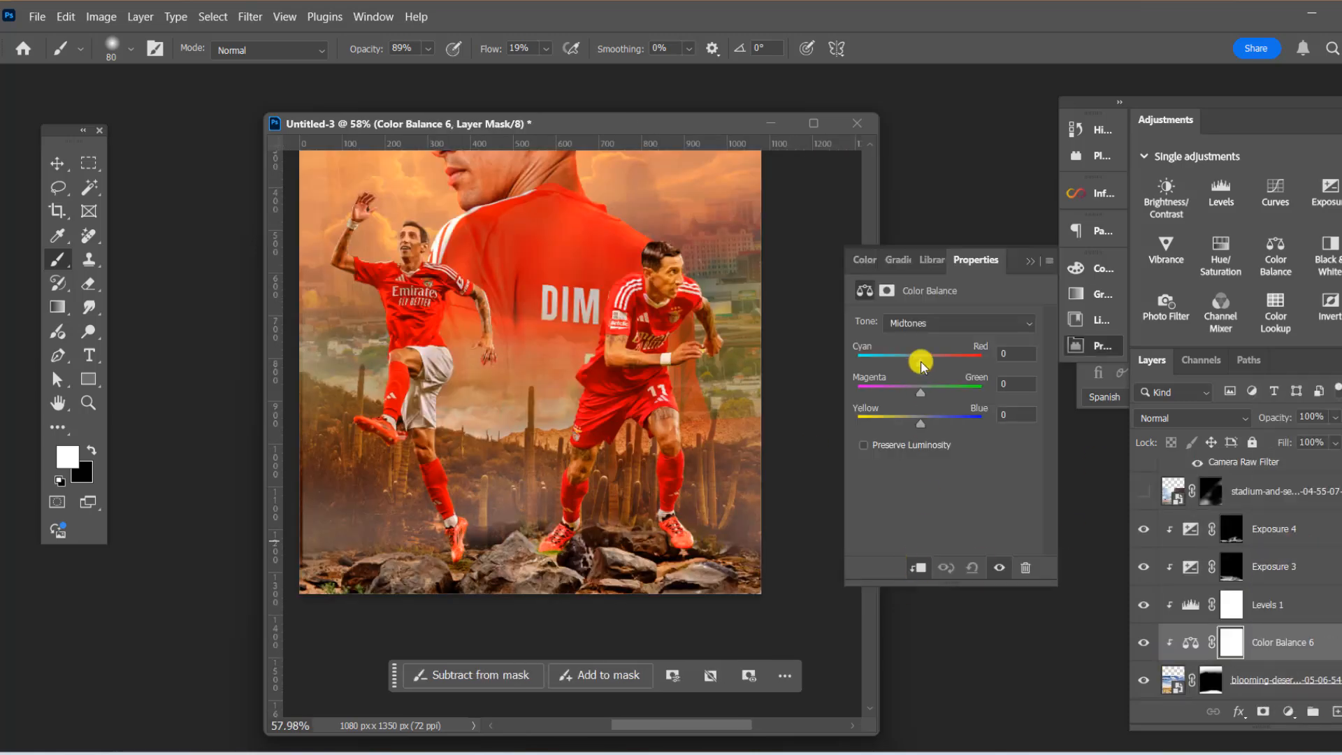
left_click_drag(916, 421, 913, 420)
left_click(913, 323)
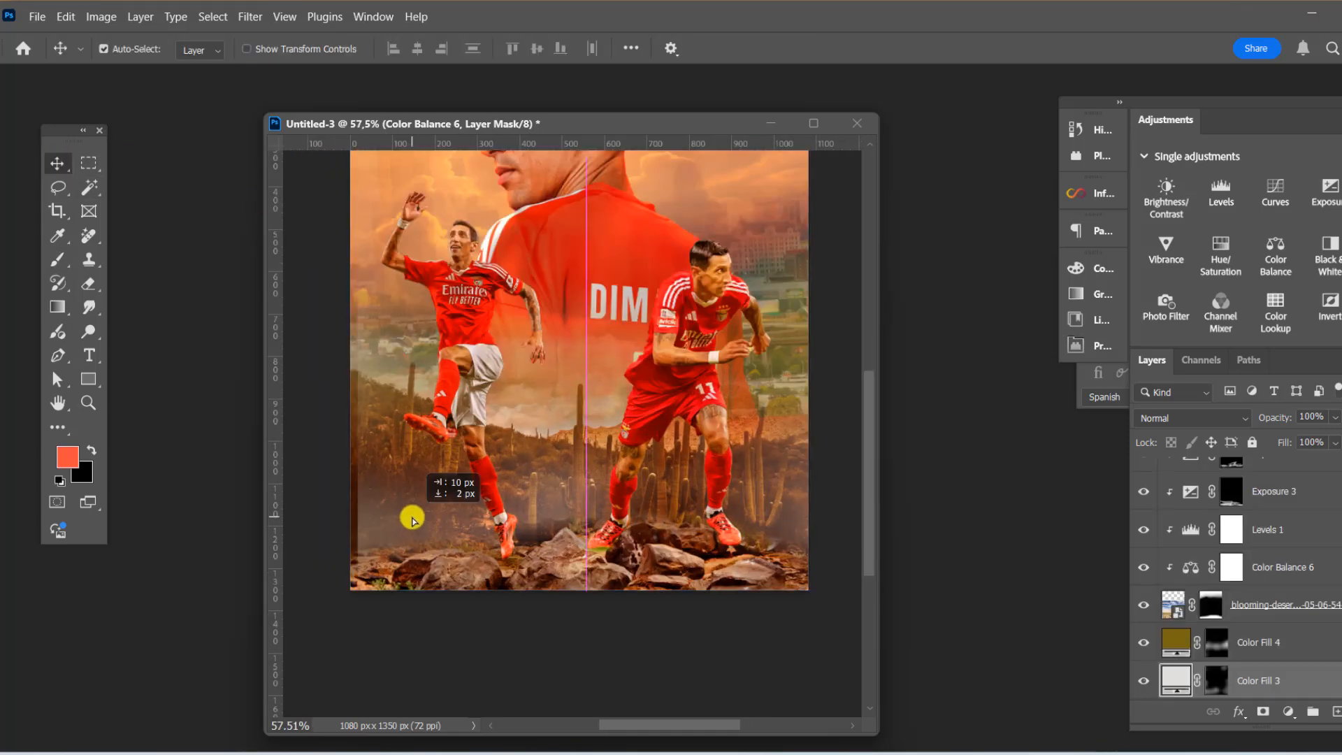
Choose a fog brush, set its flow to 67%, and paint mist on the Color Fill 3 mask behind the players' legs
left_click(59, 260)
right_click(563, 476)
left_click(564, 508)
type("g")
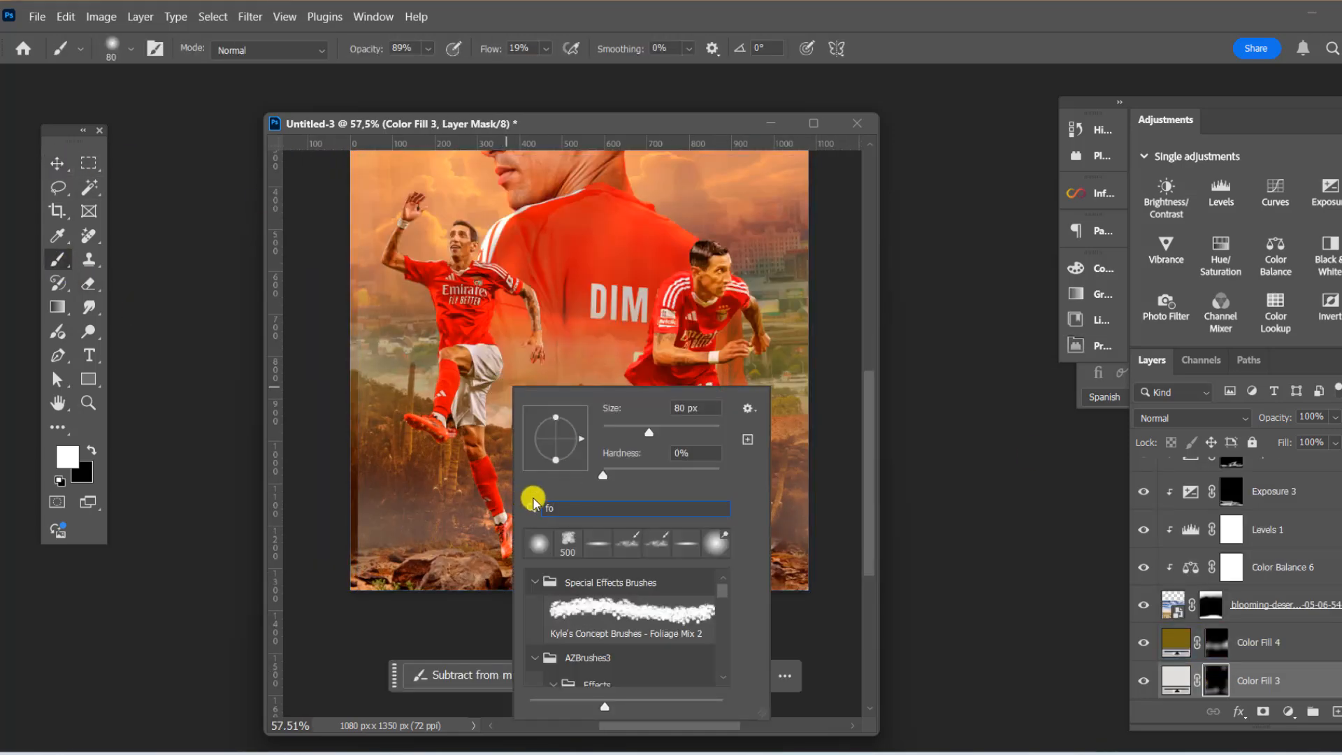
double_click(593, 636)
left_click(545, 48)
left_click(606, 73)
mouse_move(517, 475)
left_mouse_down()
mouse_move(435, 434)
mouse_move(560, 433)
left_mouse_up()
scroll(719, 487, "down", 5)
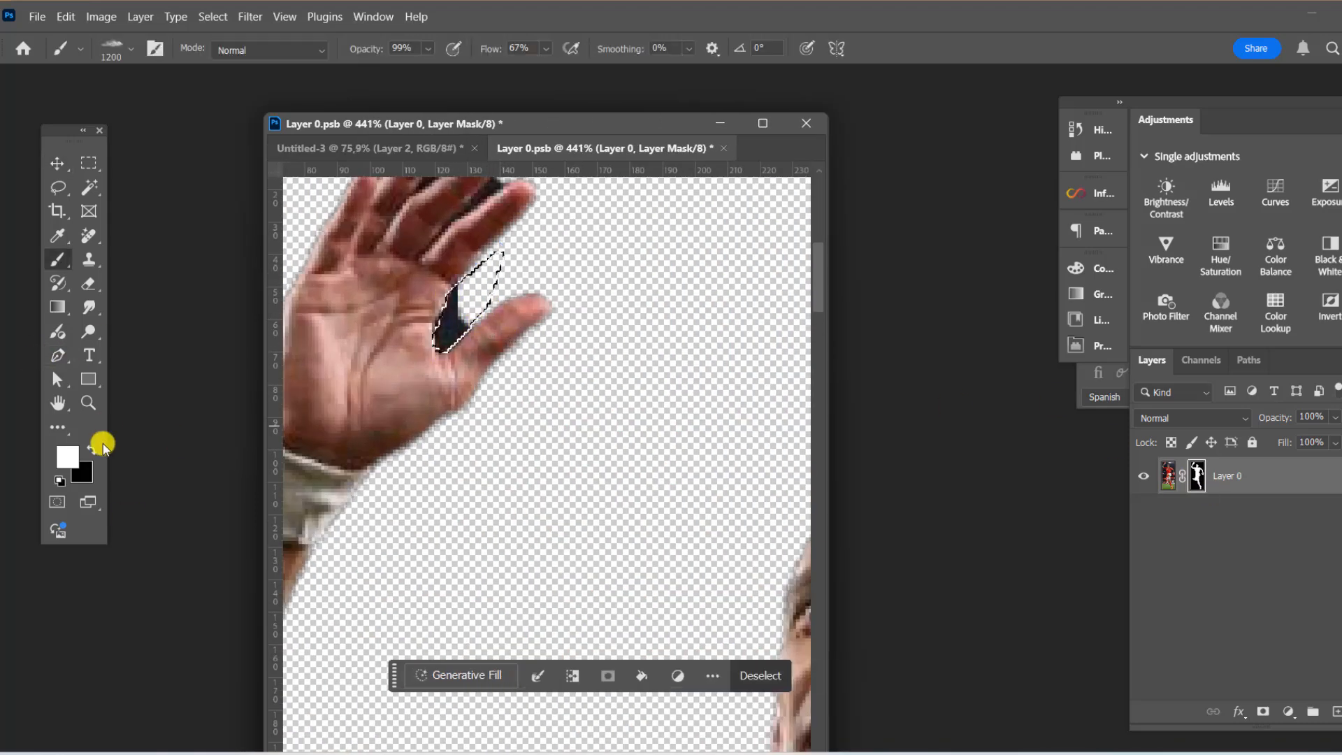
Mask out the selected dark gap beside the raised hand's thumb on Layer 0 with a 39 px black brush
left_click(91, 450)
key("b")
right_click(443, 291)
left_click(480, 300)
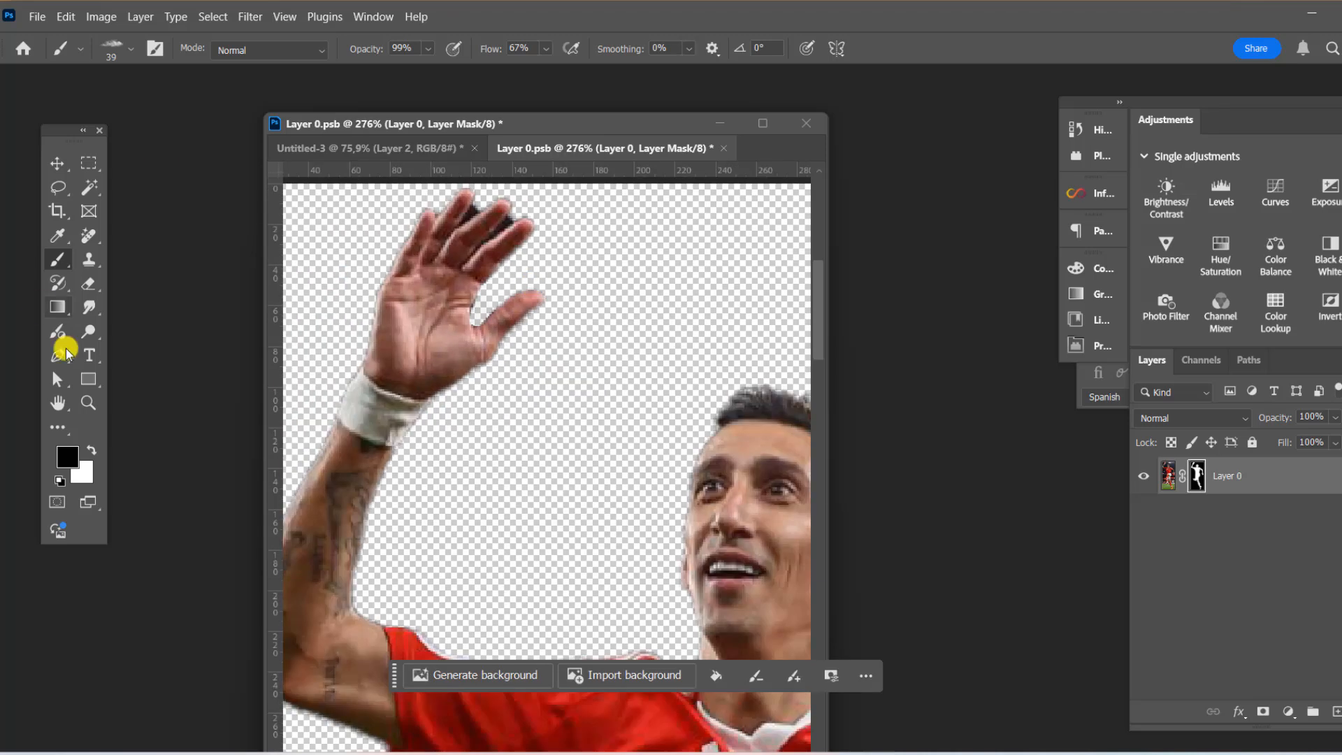
Outline the dark gaps between the raised hand's fingers with the Pen tool and mask them out in black
left_click(58, 355)
scroll(448, 210, "up", 1)
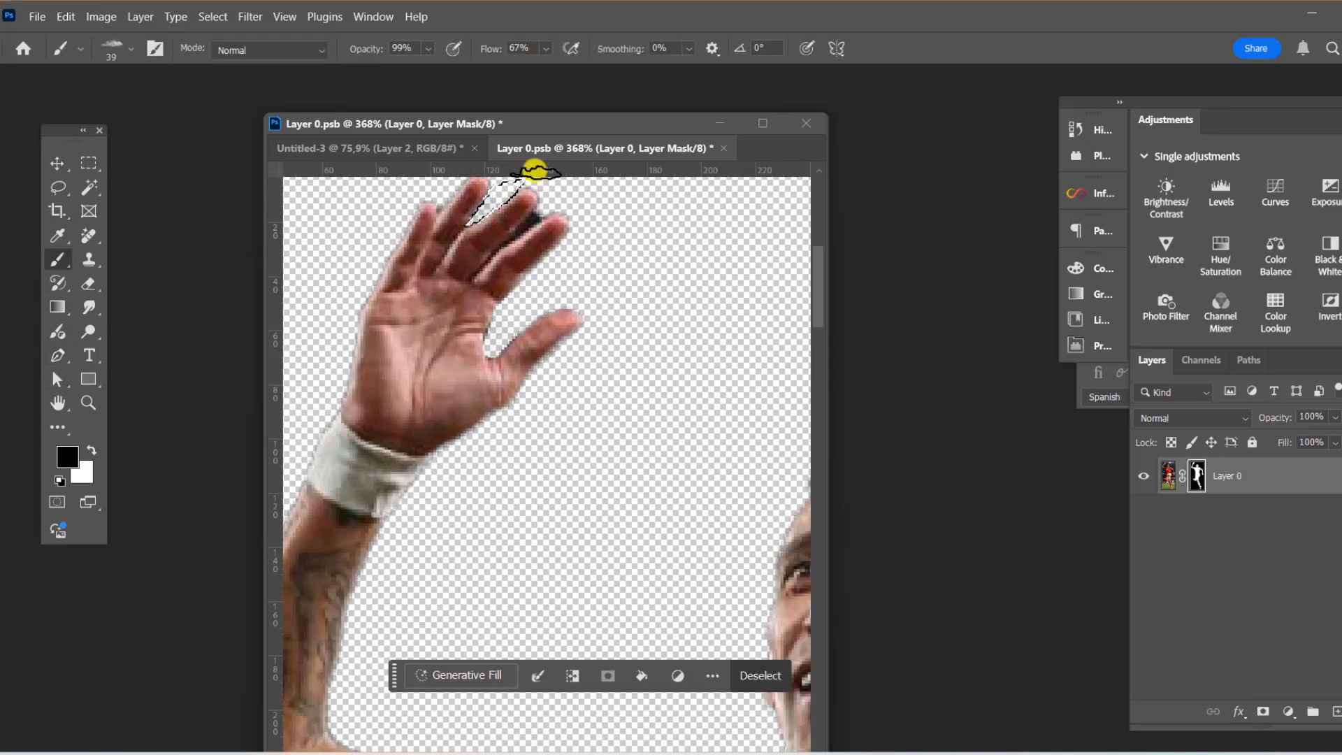
left_click(58, 355)
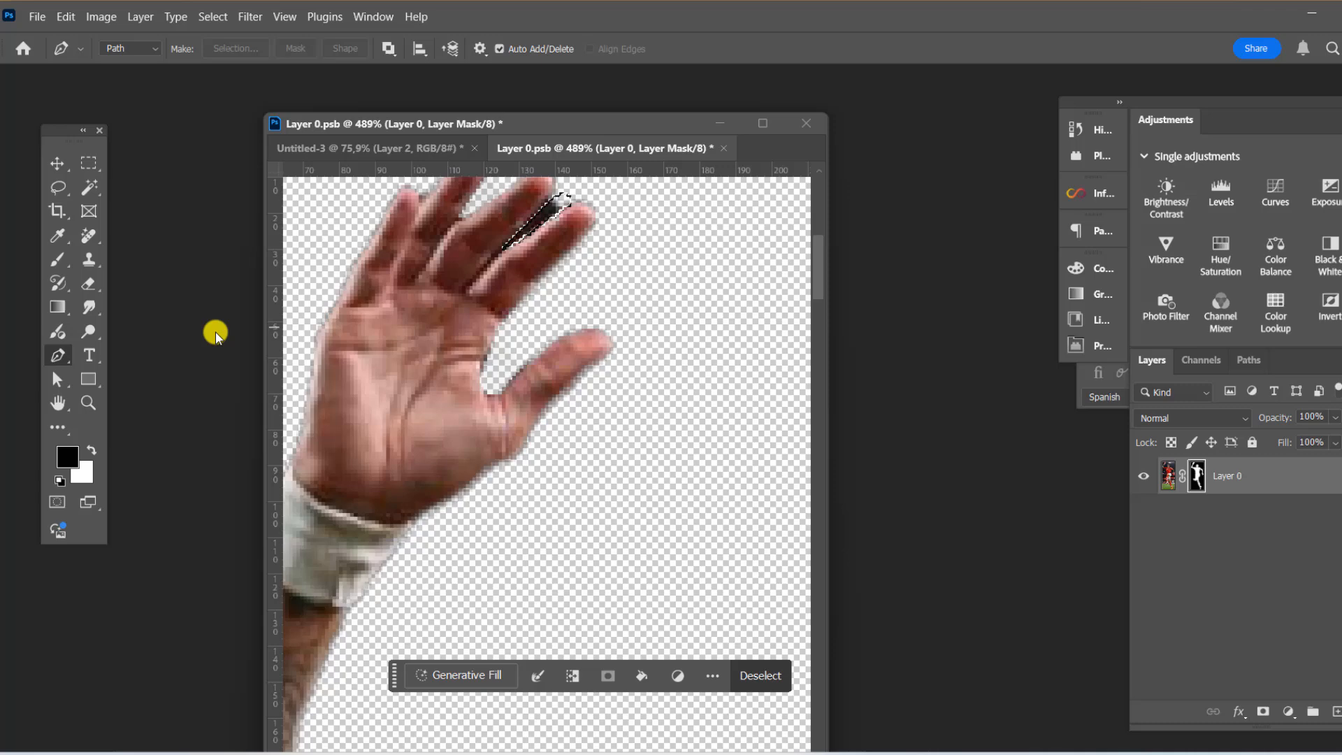
key("b")
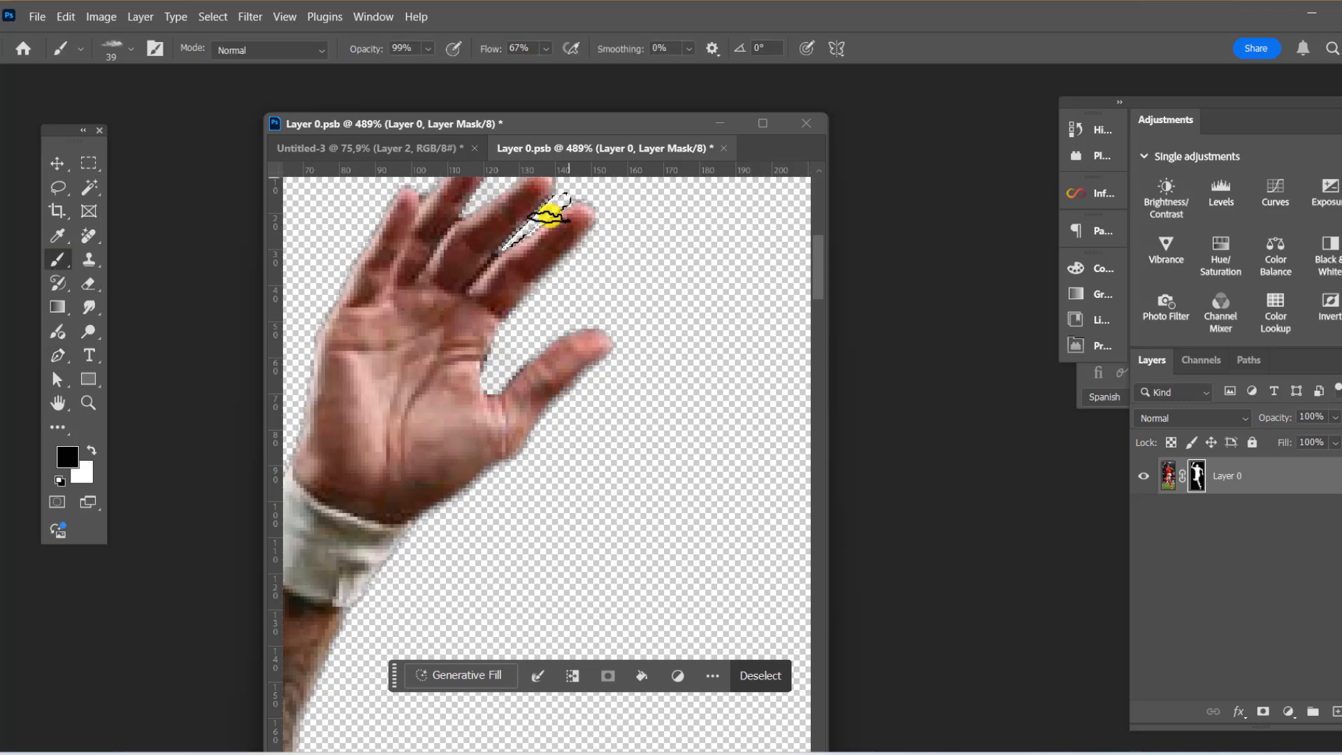
Outline the leftover background between the raised boot and the thigh as a selection and paint it out of the mask
scroll(548, 216, "down", 5)
scroll(588, 471, "up", 5)
key("p")
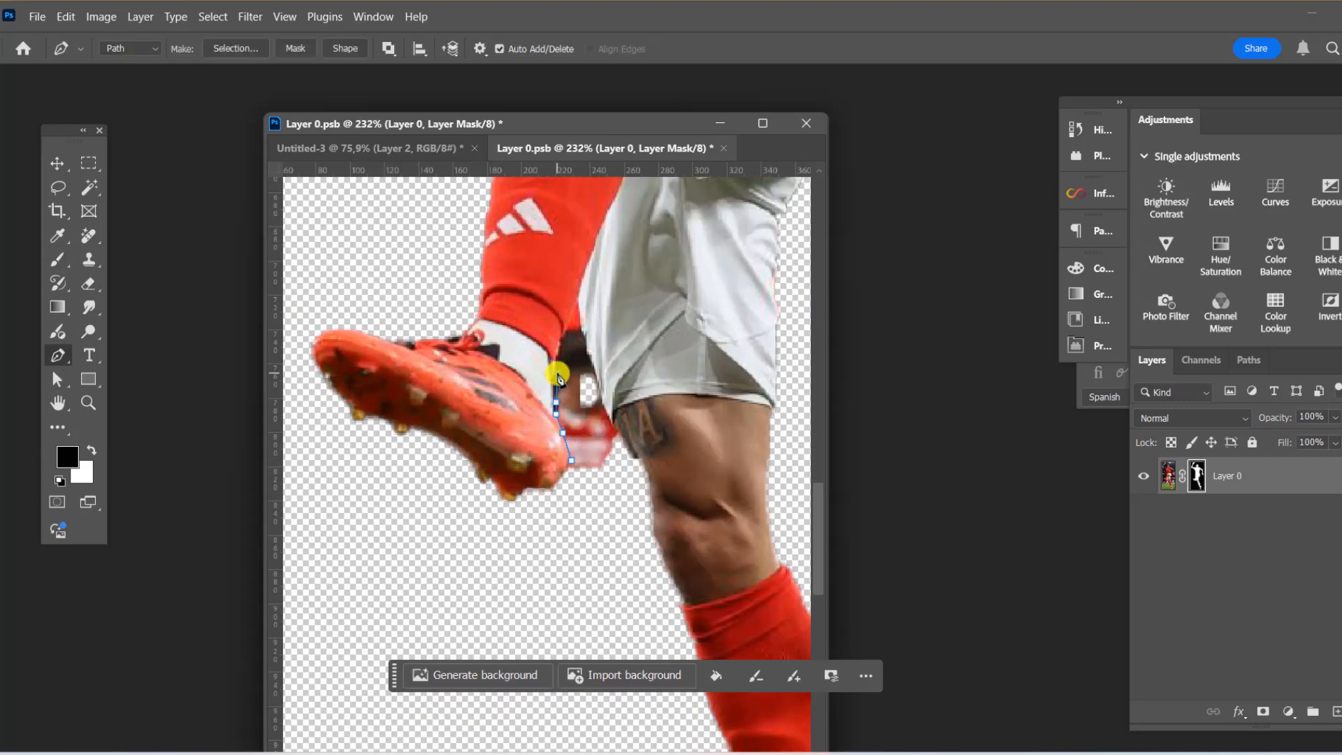
left_click(558, 350)
left_click(567, 332)
left_click(581, 330)
left_click(586, 347)
left_click(601, 385)
key("ctrl+Return")
key("b")
left_click_drag(575, 467, 578, 369)
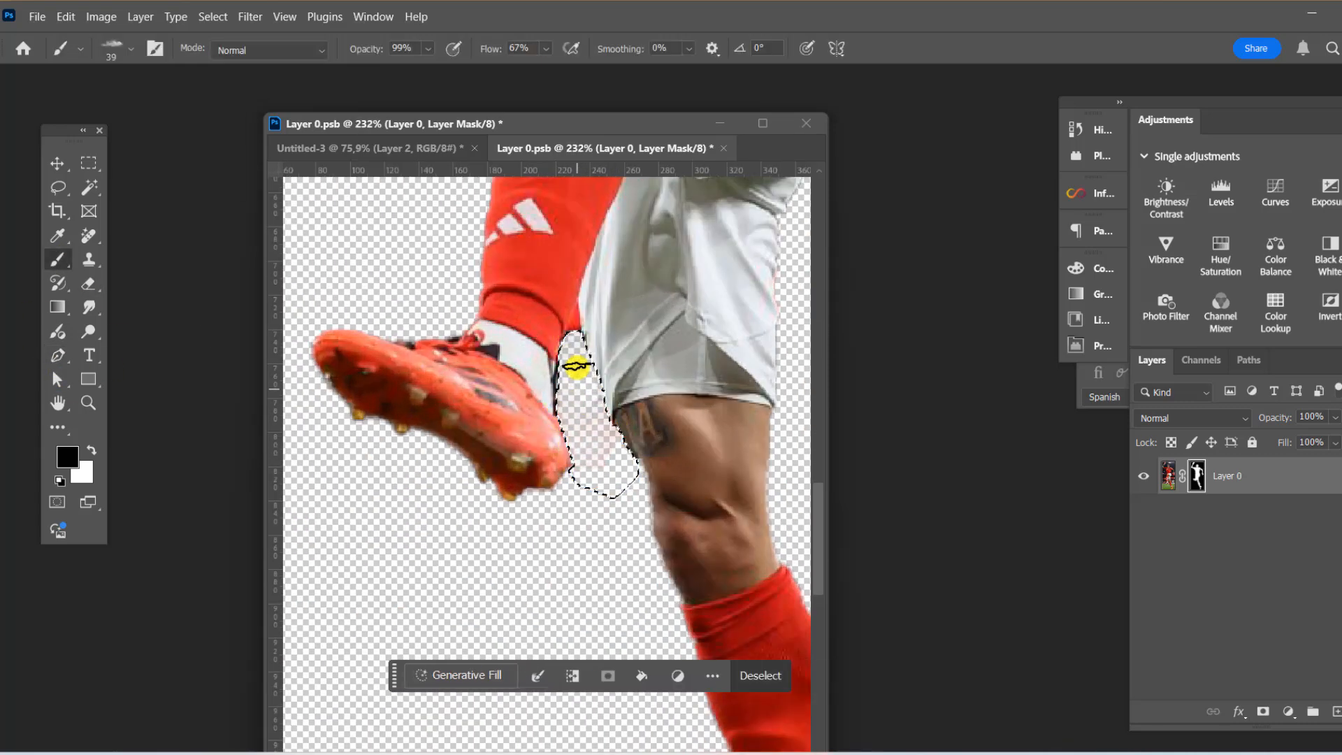
Deselect, save the cleaned Layer 0.psb cutout and close it to return to the poster document
key("ctrl+d")
scroll(521, 458, "down", 5)
key("ctrl+s")
key("v")
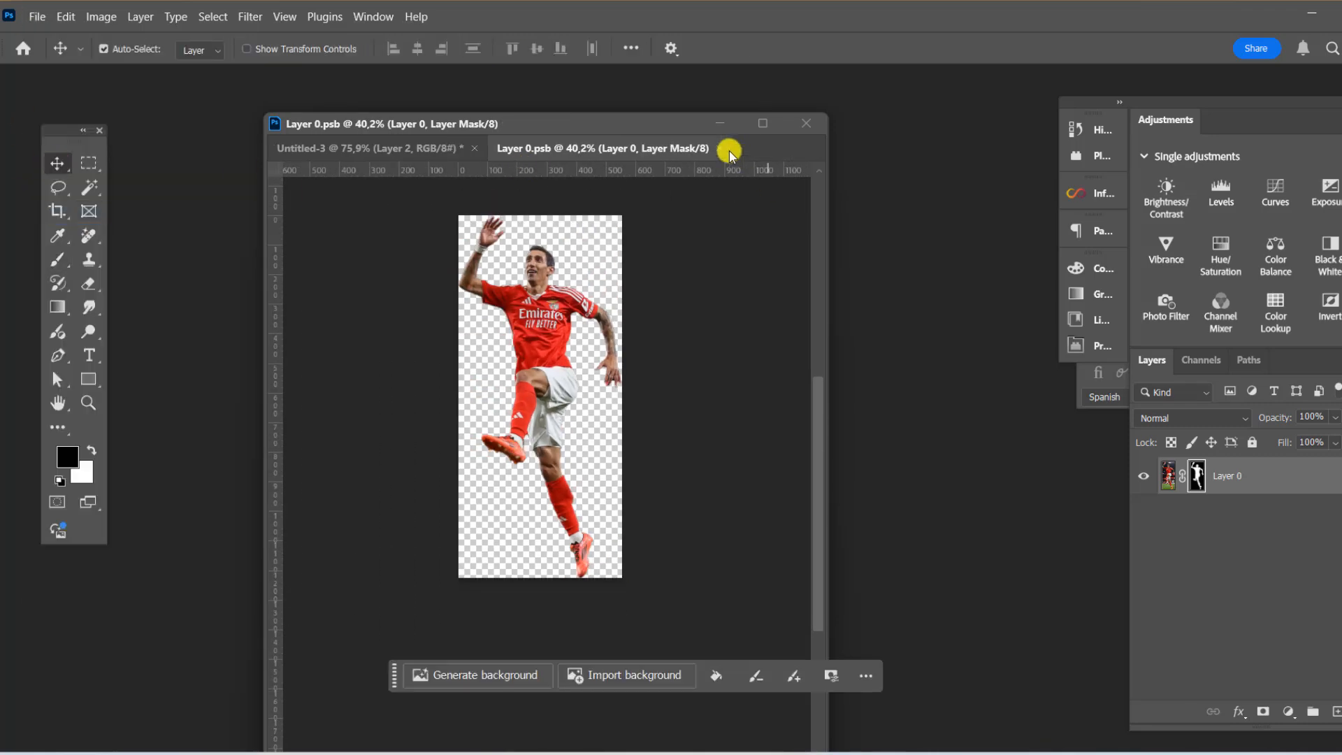
left_click(726, 148)
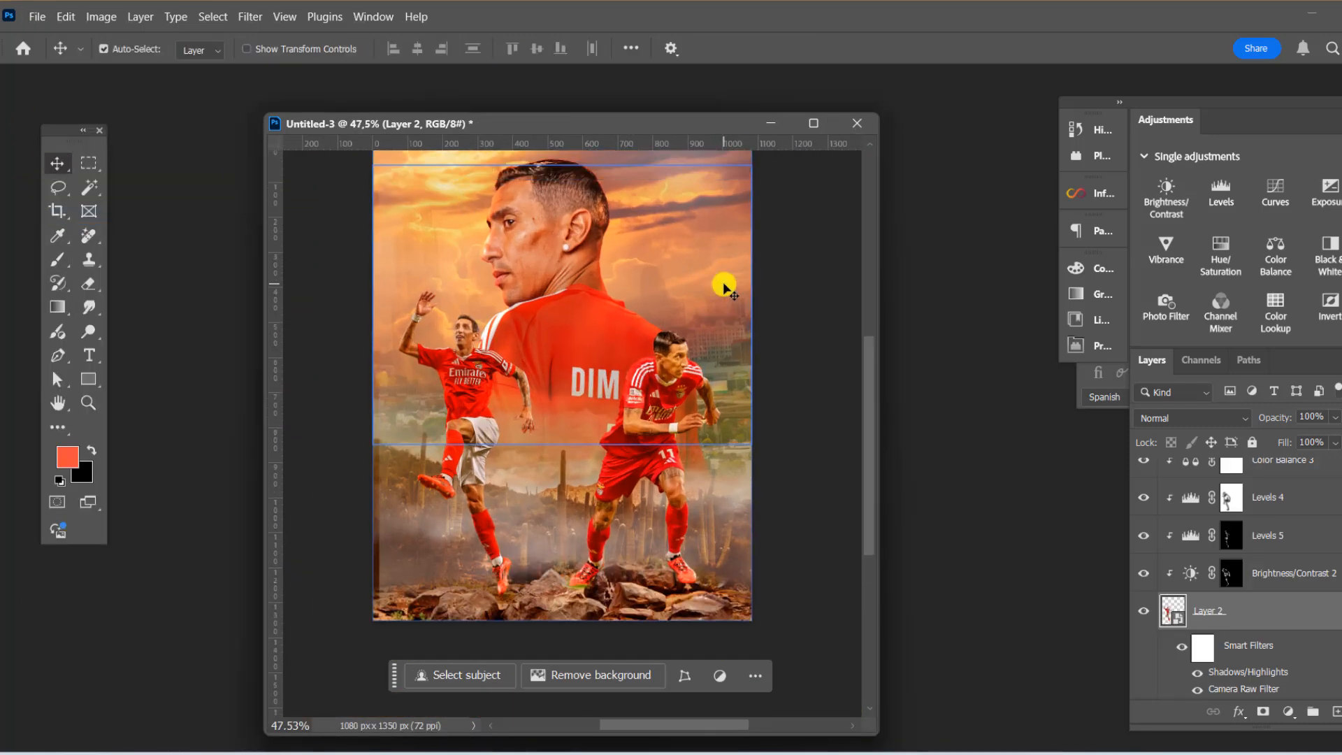
Open the contents of the Layer 1 smart object, the running player's cutout, for editing
scroll(725, 288, "down", 2)
scroll(665, 330, "up", 5)
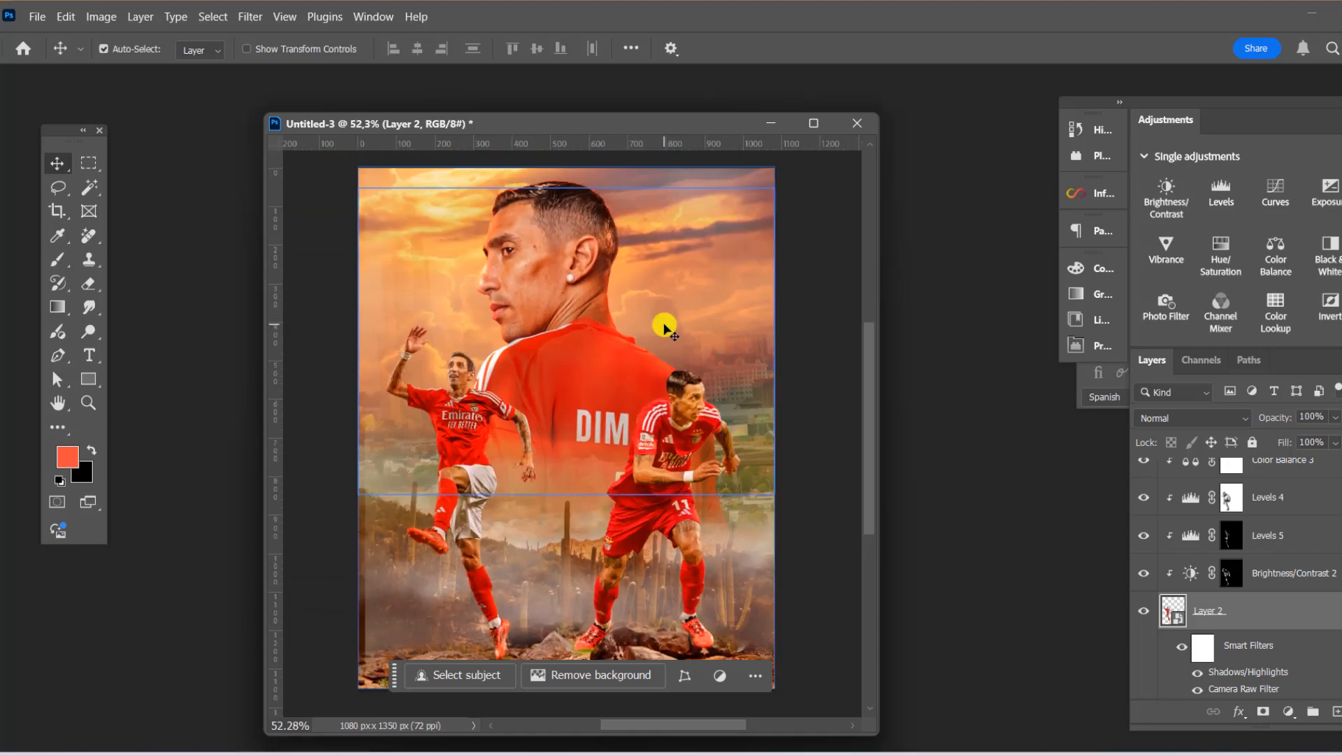
scroll(666, 361, "up", 5)
scroll(725, 329, "down", 3)
scroll(729, 343, "up", 3)
left_click(731, 349)
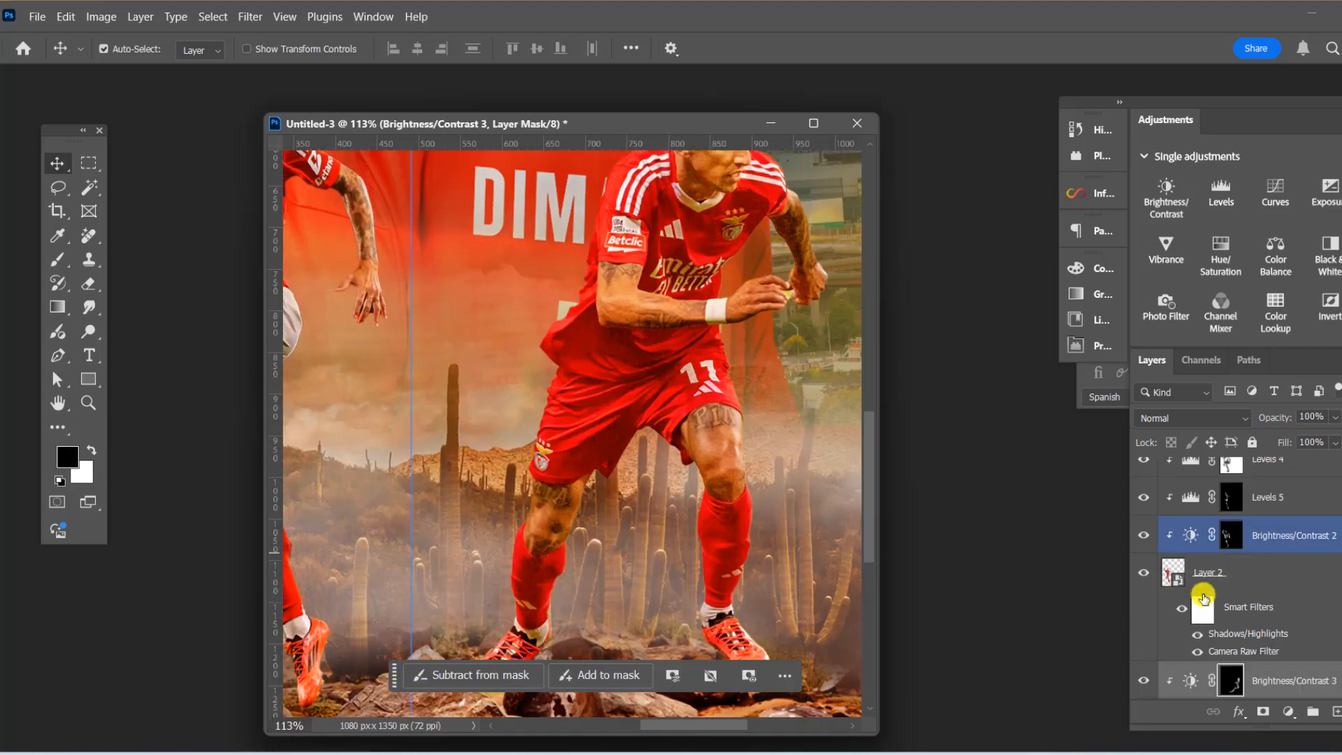
scroll(1201, 591, "down", 4)
left_click(1177, 569)
double_click(1177, 569)
scroll(400, 494, "up", 8)
Paint the green grass fringe beneath the boot out of Layer 0's mask with a 39 px black brush
left_click(1207, 481)
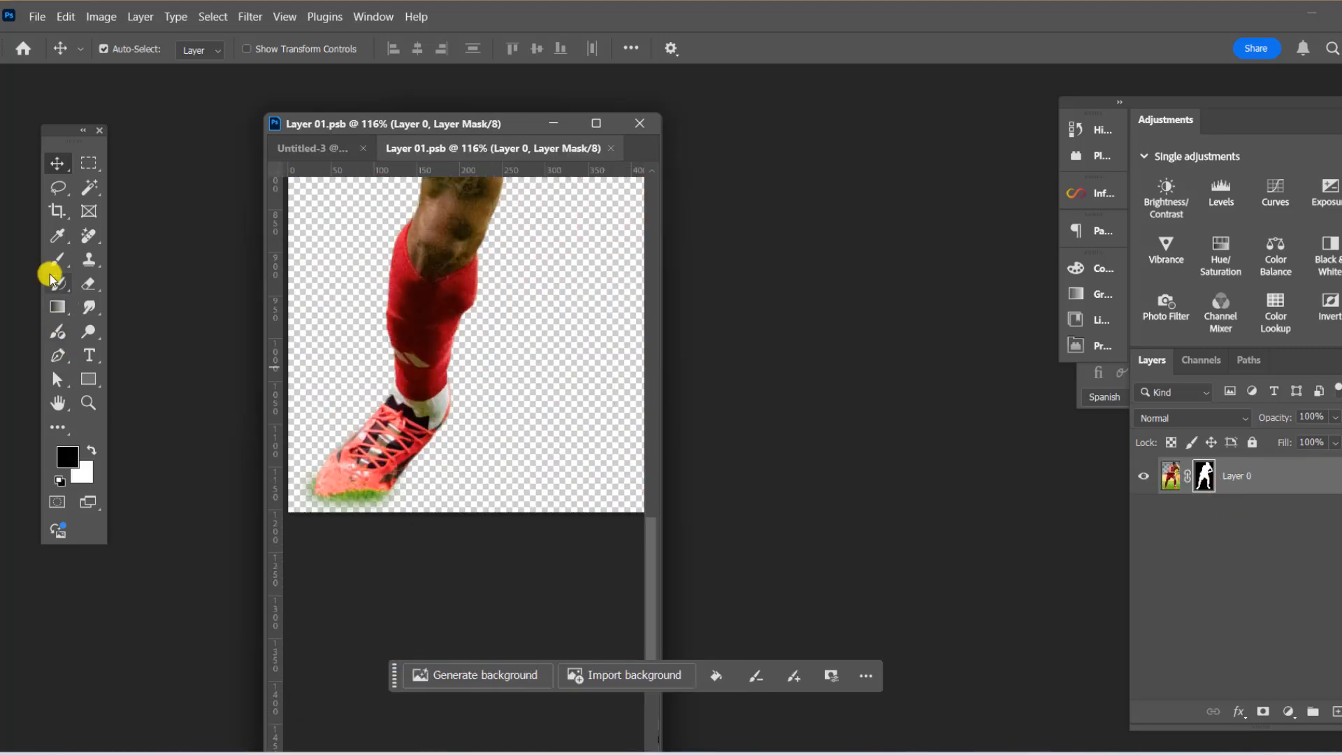
left_click(58, 260)
left_click_drag(405, 493, 307, 493)
scroll(344, 420, "down", 5)
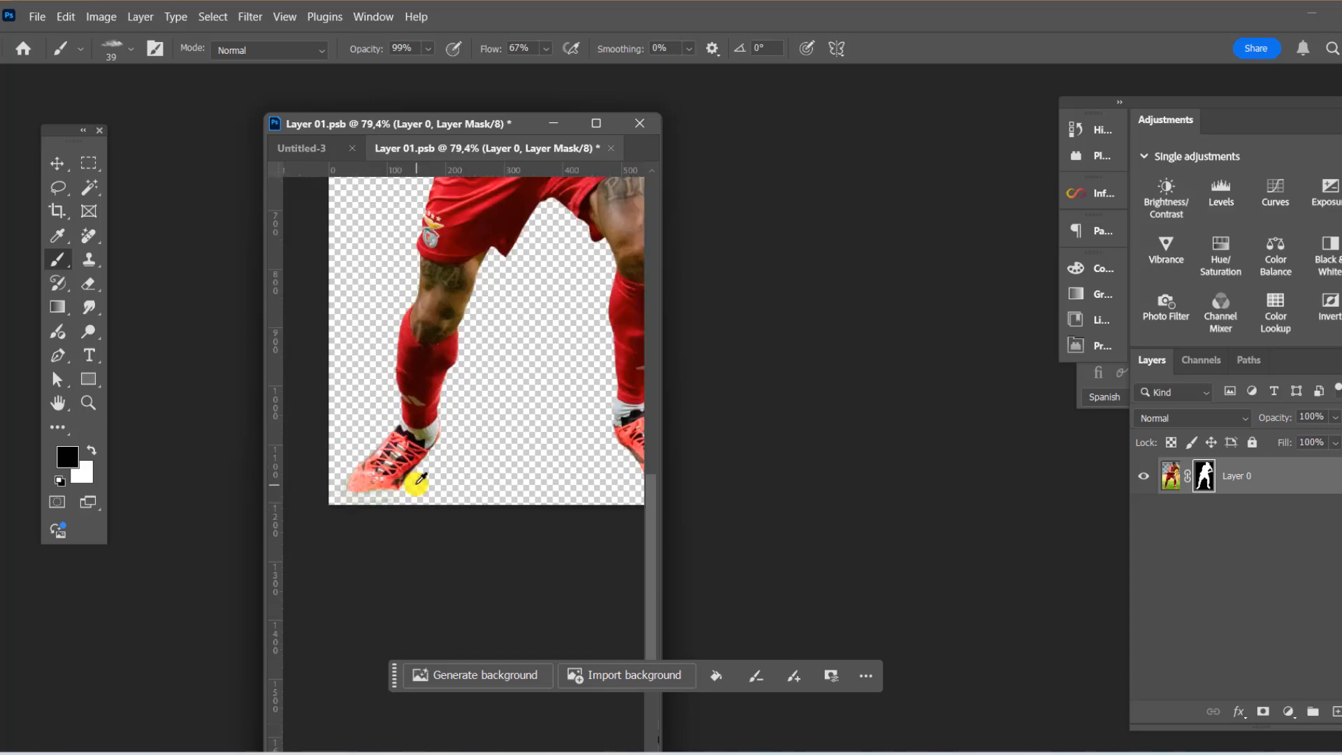
Save the cleaned Layer 01.psb cutout and close it to return to the poster document
left_click(37, 16)
left_click(119, 216)
left_click(611, 148)
scroll(633, 351, "down", 3)
scroll(609, 505, "up", 4)
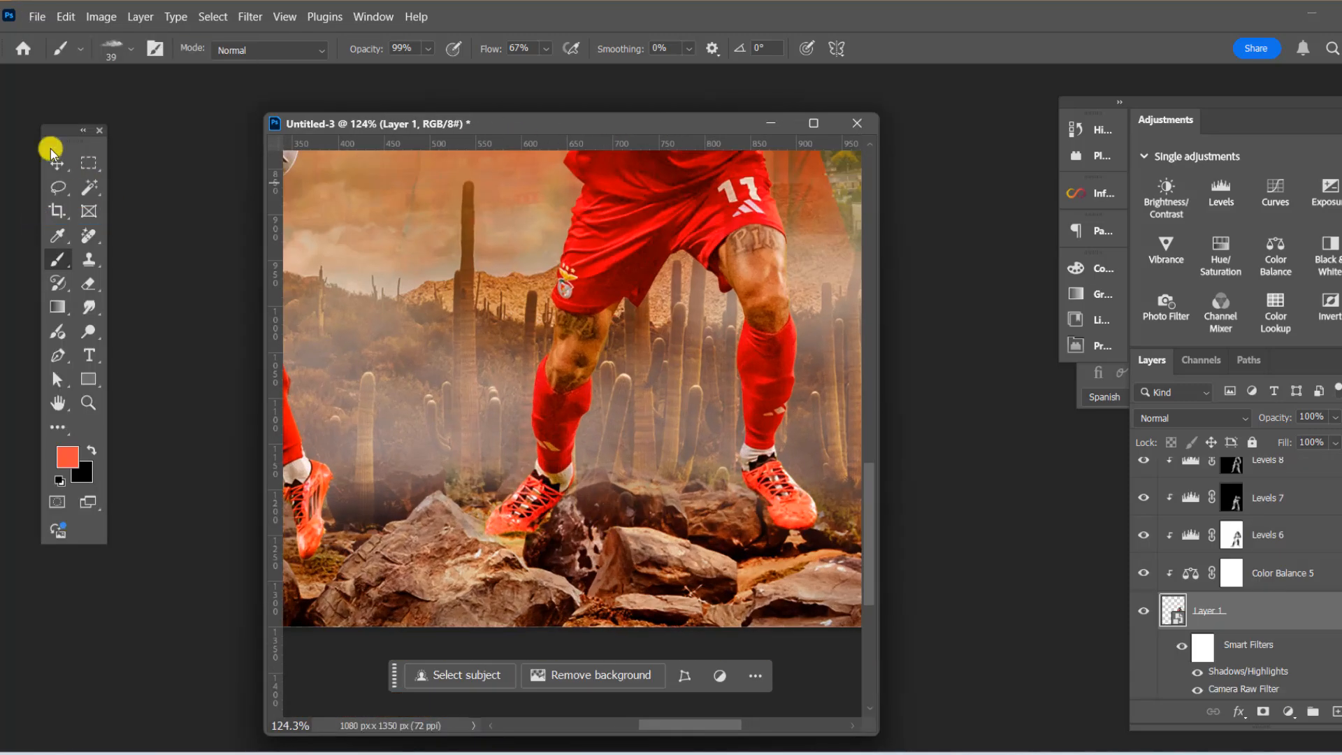
Add a clipped Exposure adjustment to the running player's Layer 1, raise the exposure and invert its mask to black
left_click(58, 163)
scroll(689, 418, "down", 5)
scroll(688, 418, "up", 6)
left_click_drag(716, 355, 616, 356)
left_click(735, 391)
left_click(1256, 624)
left_click(1289, 712)
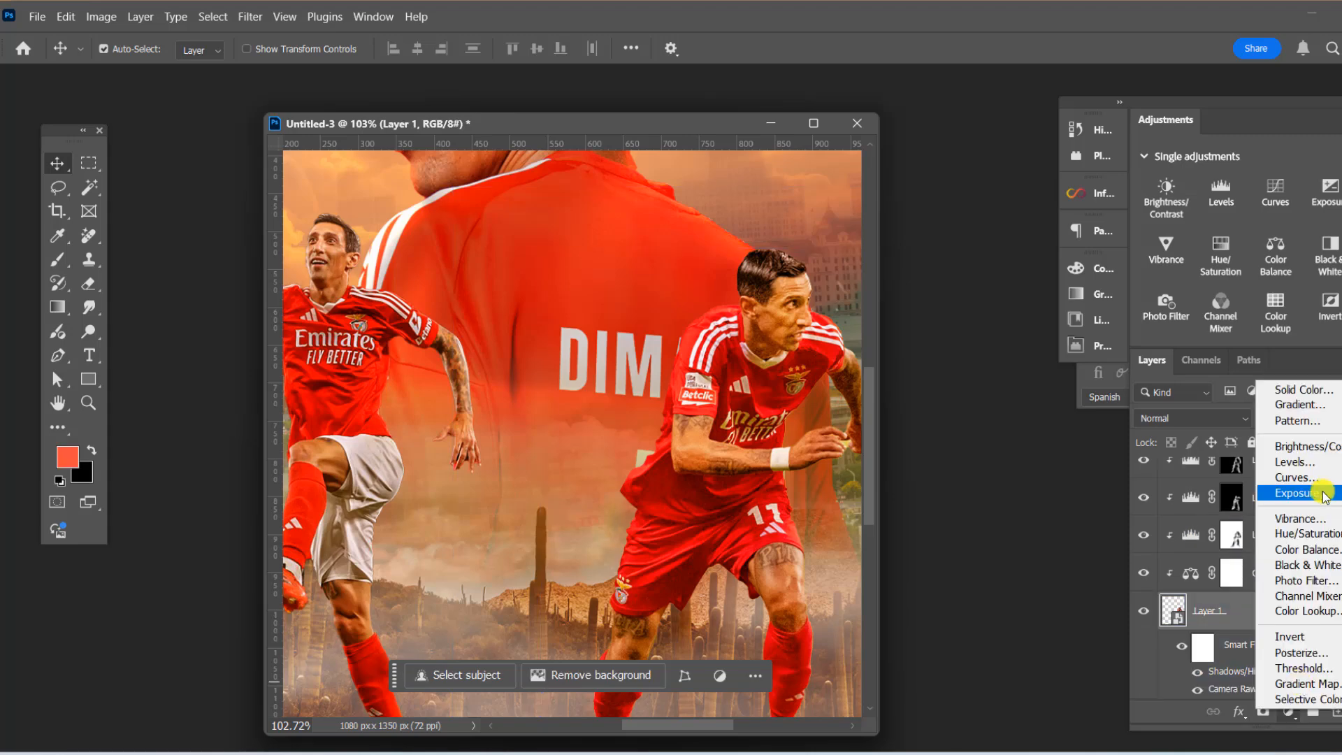
left_click(1322, 494)
left_click_drag(947, 368, 959, 369)
key("ctrl+i")
Paint the Exposure 5 mask in white with a 39 px Soft Round brush over the running player's body and legs
left_click(59, 260)
left_click(92, 451)
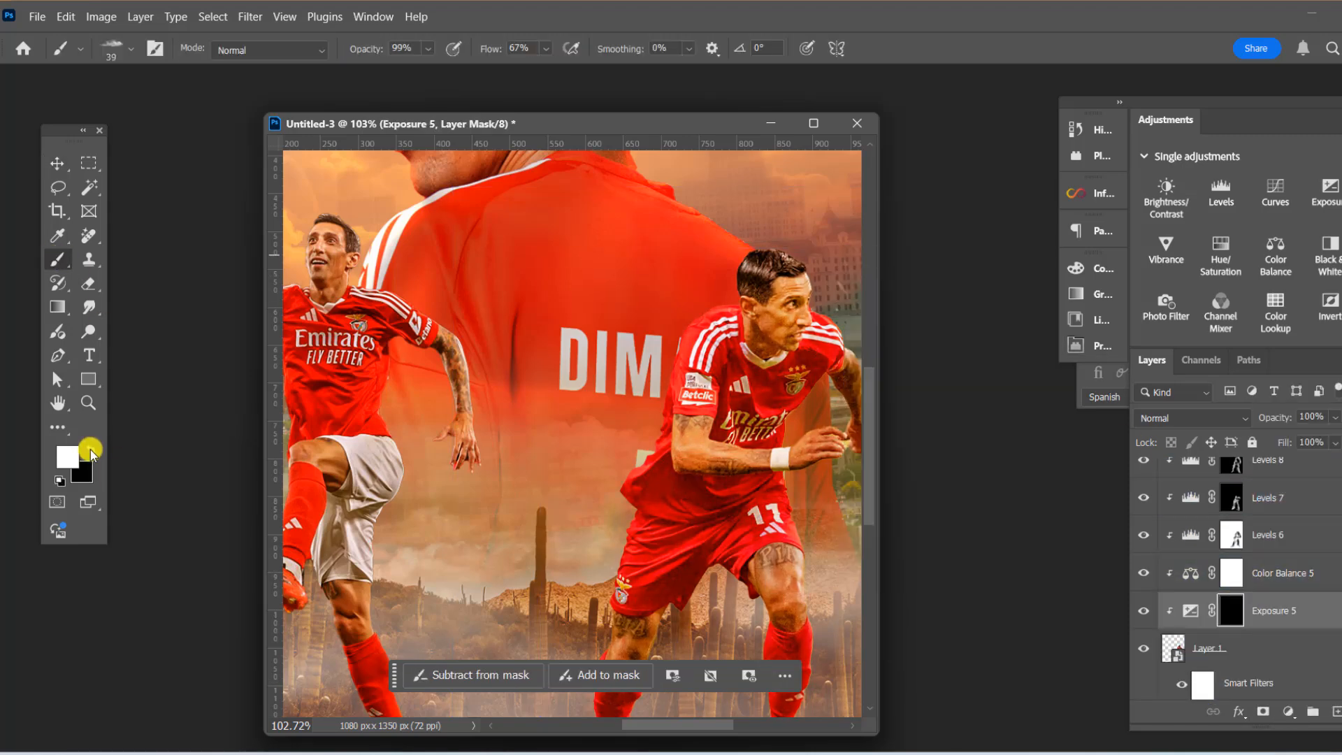
scroll(758, 346, "up", 3)
right_click(712, 281)
left_click_drag(927, 486, 924, 458)
left_click(744, 473)
left_click(766, 504)
left_click(715, 288)
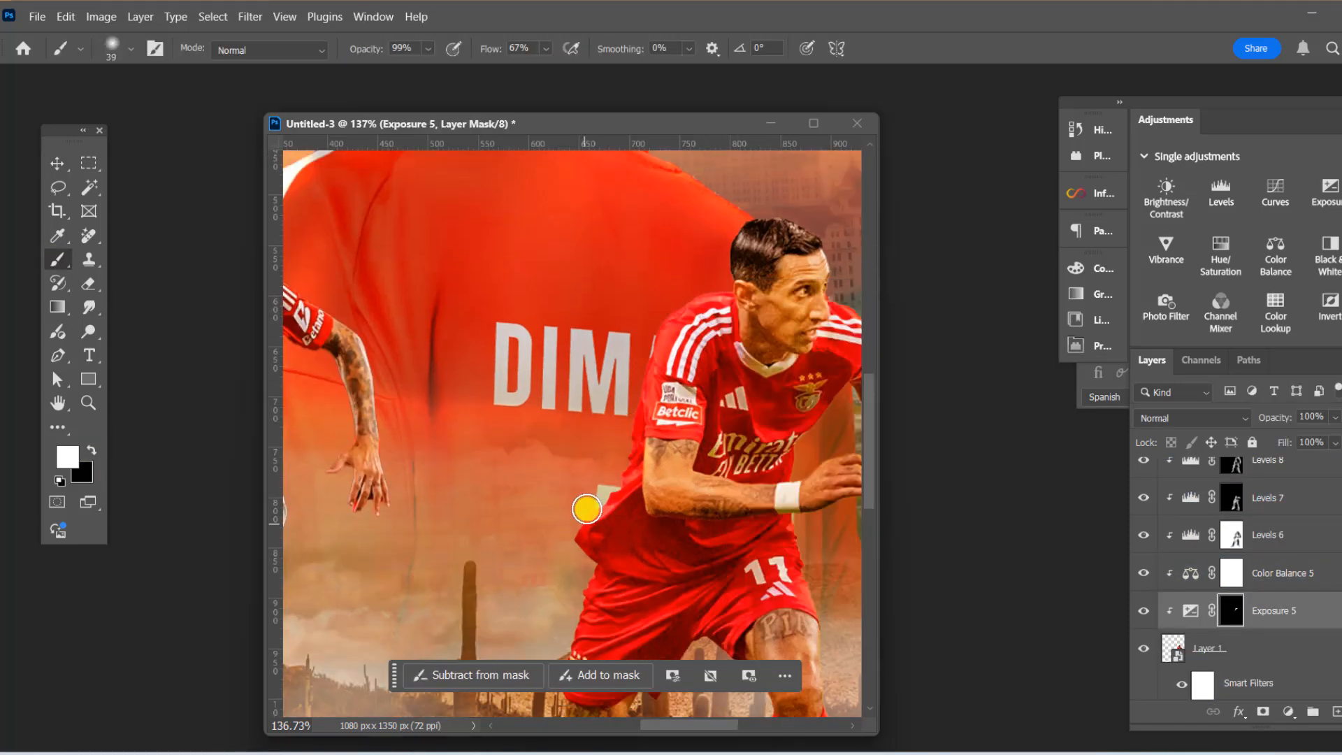
scroll(575, 487, "down", 3)
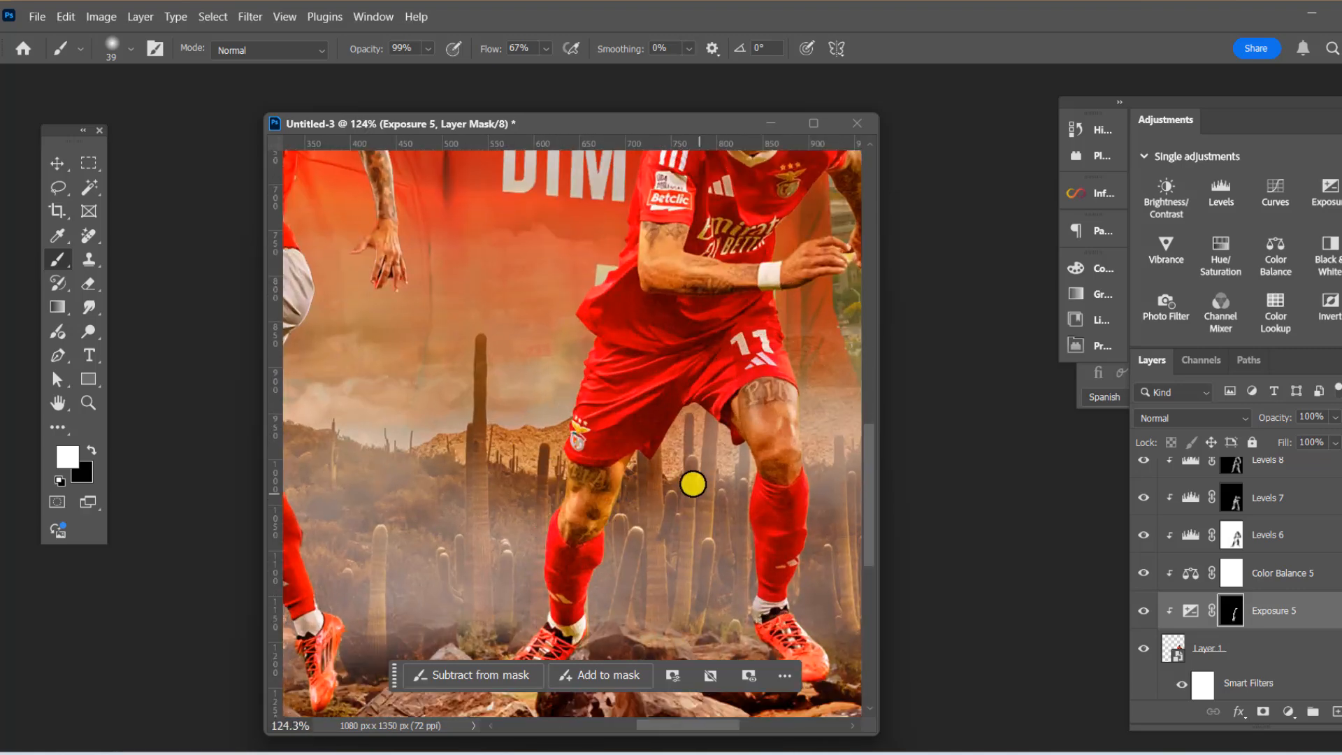
scroll(790, 577, "down", 3)
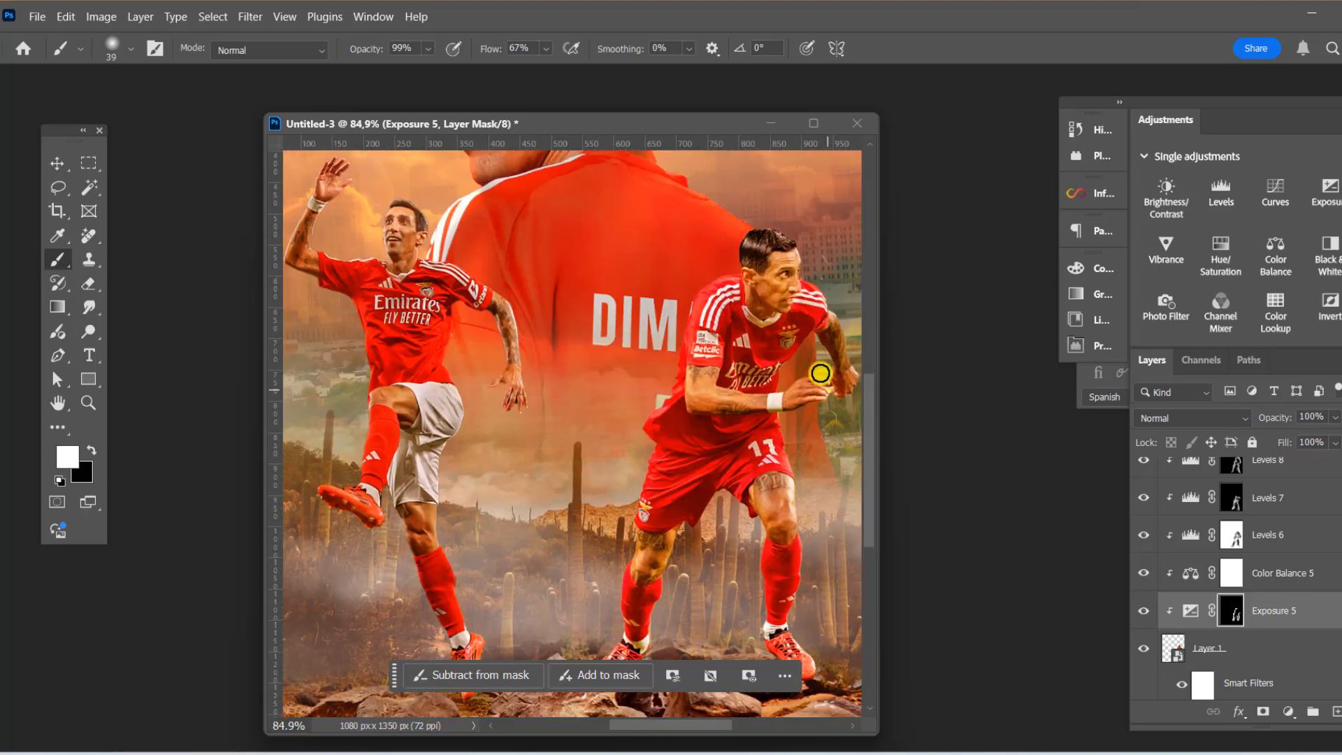
scroll(469, 343, "down", 4)
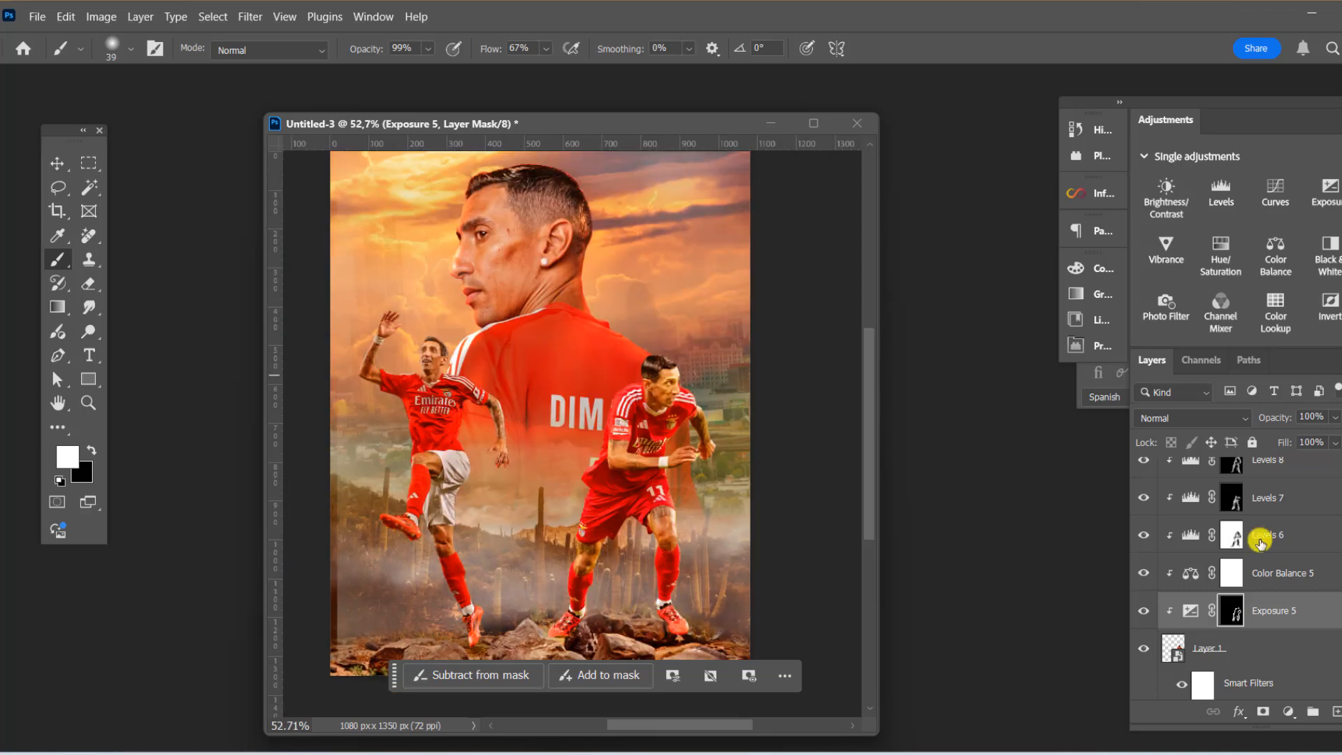
left_click(91, 451)
scroll(693, 406, "up", 5)
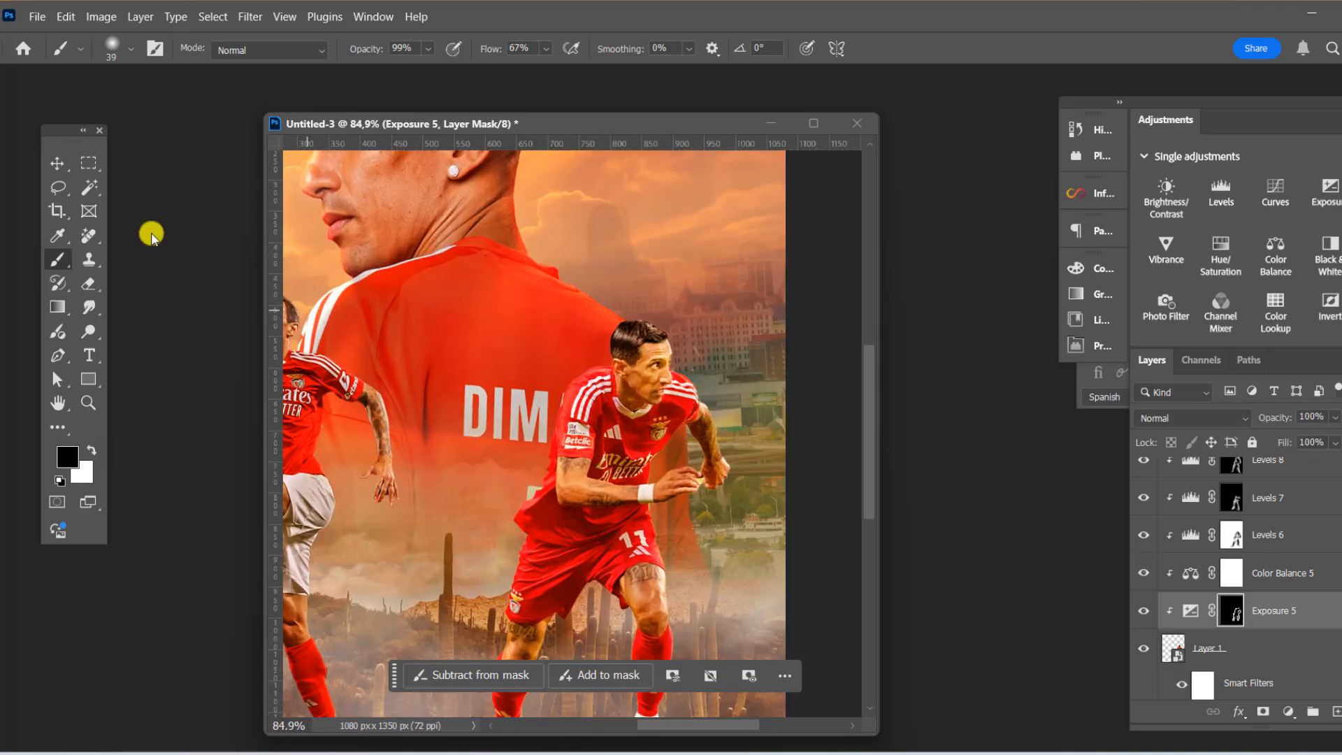
Look through the background layers and compare the poster with and without the Color Fill 3 fog
left_click(58, 164)
scroll(502, 504, "down", 1)
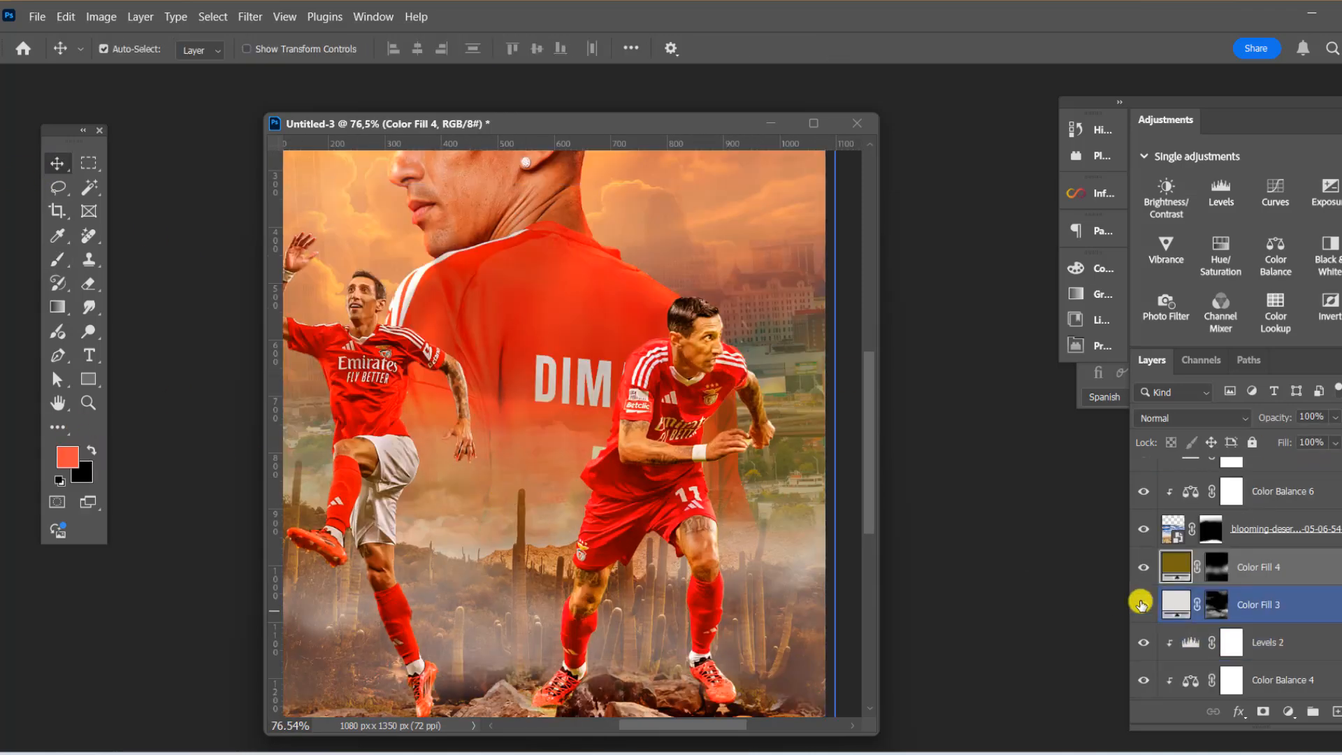
left_click(1144, 605)
left_click(1144, 604)
left_click(1181, 603)
scroll(1185, 607, "down", 10)
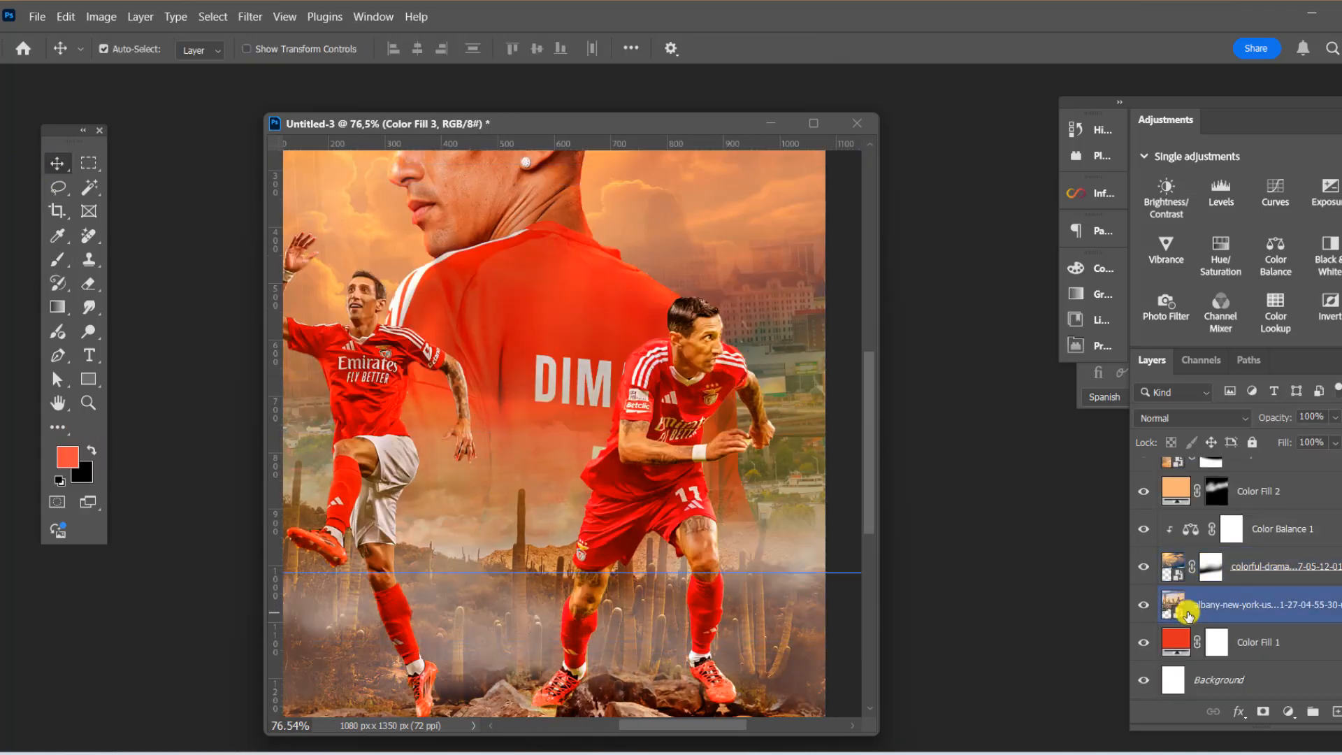
scroll(1210, 619, "up", 5)
scroll(1213, 621, "up", 5)
left_click(1141, 535)
left_click(1142, 535)
scroll(485, 384, "down", 7)
left_click(1144, 537)
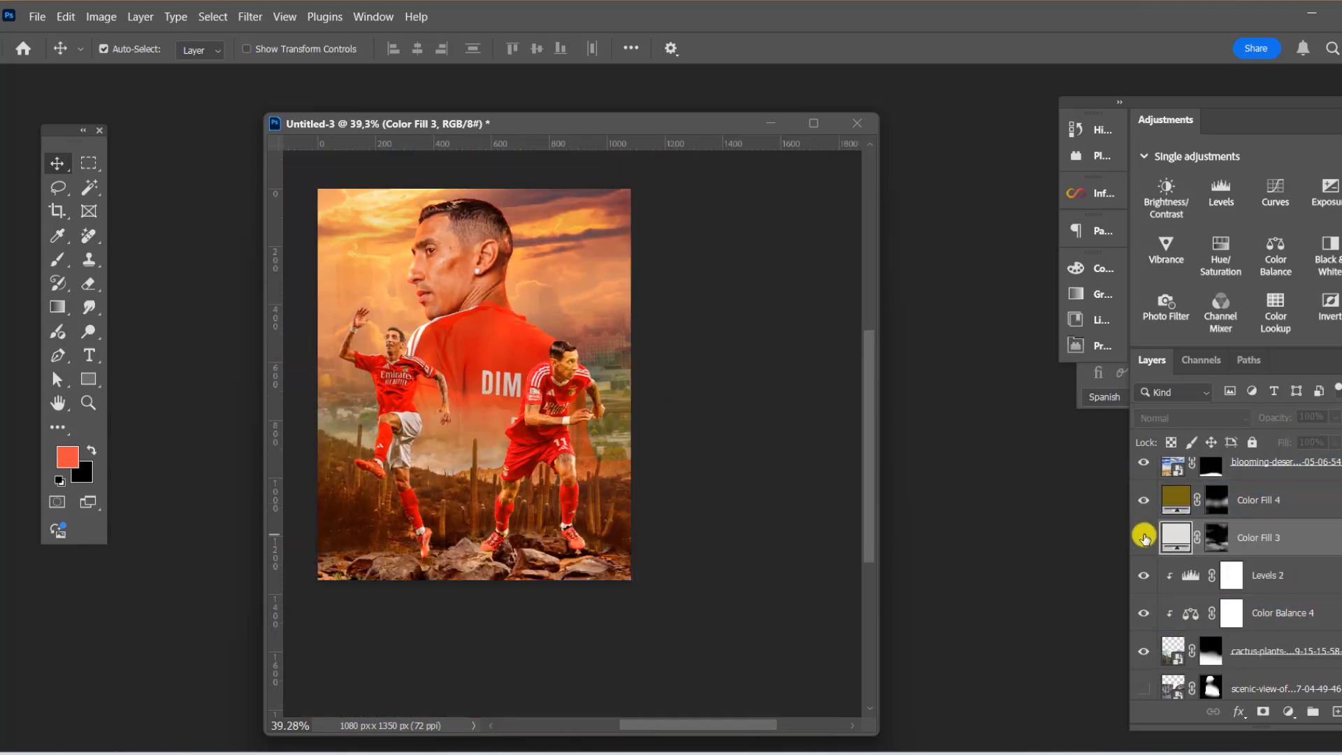
left_click(1144, 536)
Paint more fog across the middle of the poster on the Color Fill 3 mask with a white 1300 px textured brush
left_click(1215, 538)
scroll(397, 357, "up", 4)
left_click(60, 262)
left_click(91, 451)
right_click(572, 346)
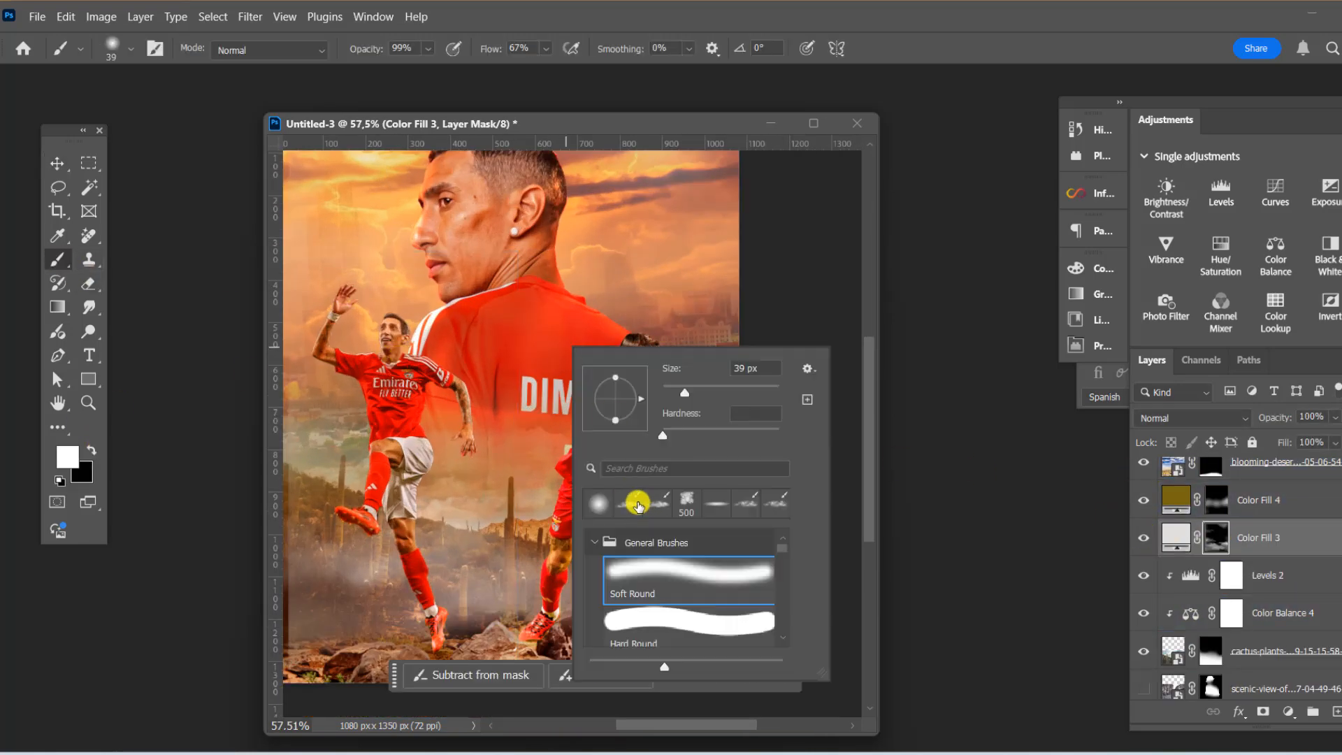
left_click(637, 502)
left_click(808, 281)
key("bracketright")
key("bracketright")
key("bracketright")
key("bracketright")
key("bracketright")
key("bracketright")
key("bracketright")
key("bracketright")
key("bracketright")
key("bracketright")
key("bracketright")
key("bracketright")
key("bracketright")
key("bracketright")
key("bracketright")
key("bracketright")
key("bracketright")
key("bracketright")
key("bracketright")
key("bracketright")
left_click(522, 432)
left_click(363, 442)
left_click(692, 394)
Lower the opacity of the Color Fill 3 fog layer to 92%
left_click(1337, 418)
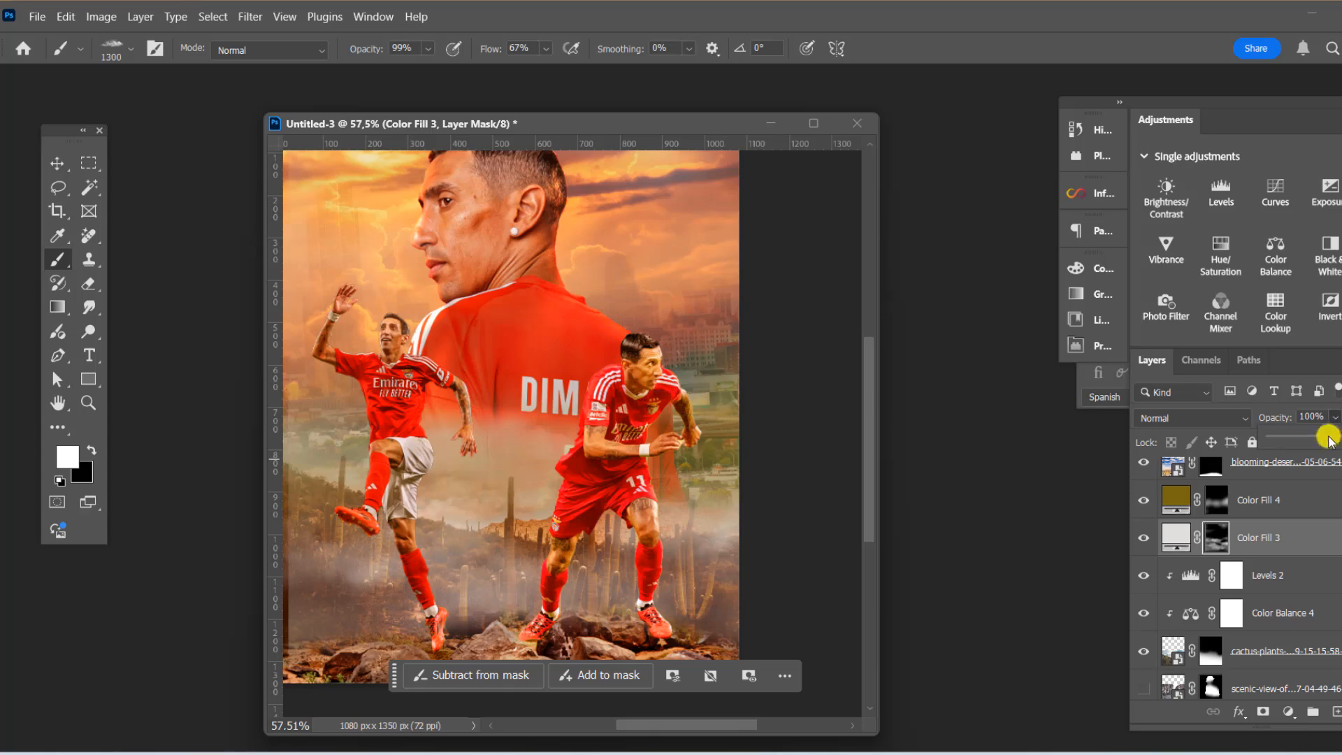
left_click_drag(1328, 436, 1341, 436)
left_click(57, 163)
scroll(707, 458, "down", 4)
scroll(581, 371, "up", 3)
scroll(615, 392, "down", 1)
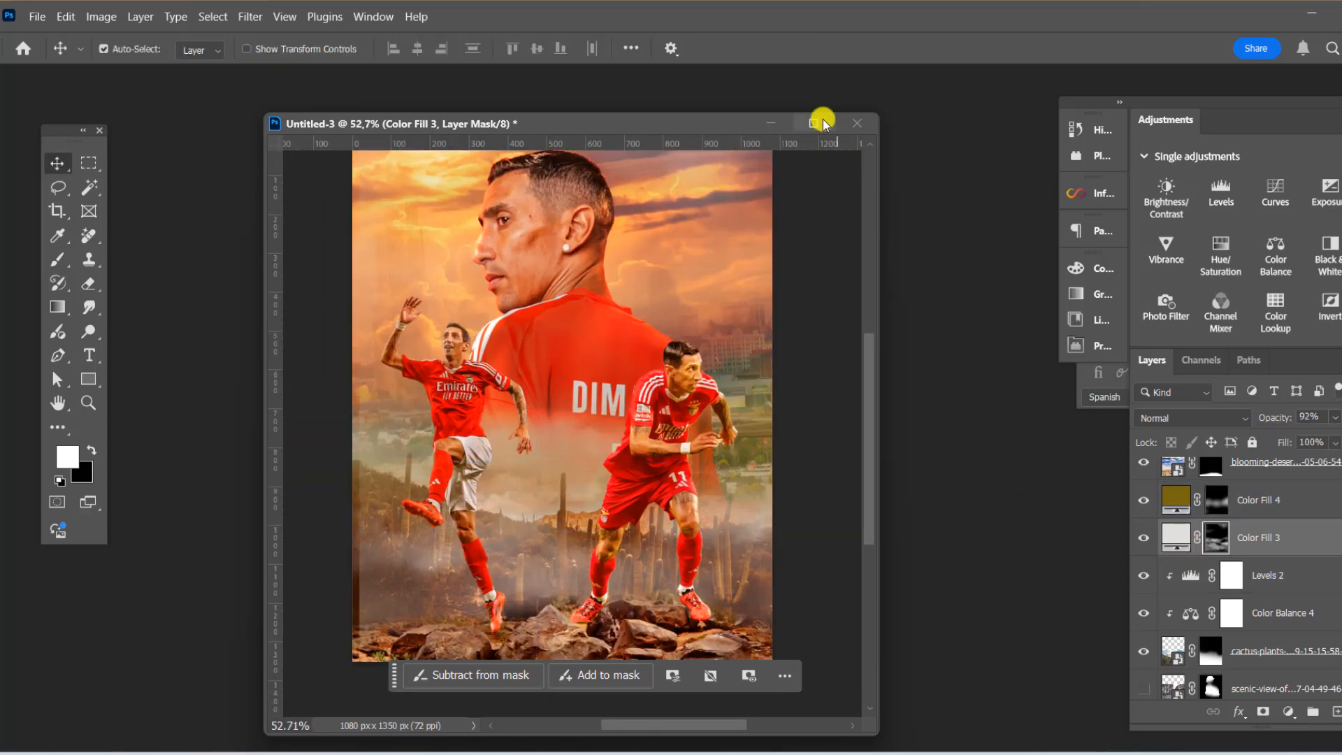
Maximize the document window and fine-tune the large portrait with a new adjustment layer above the DIMARIA layer
left_click(815, 123)
scroll(708, 317, "up", 2)
left_click_drag(708, 317, 705, 305)
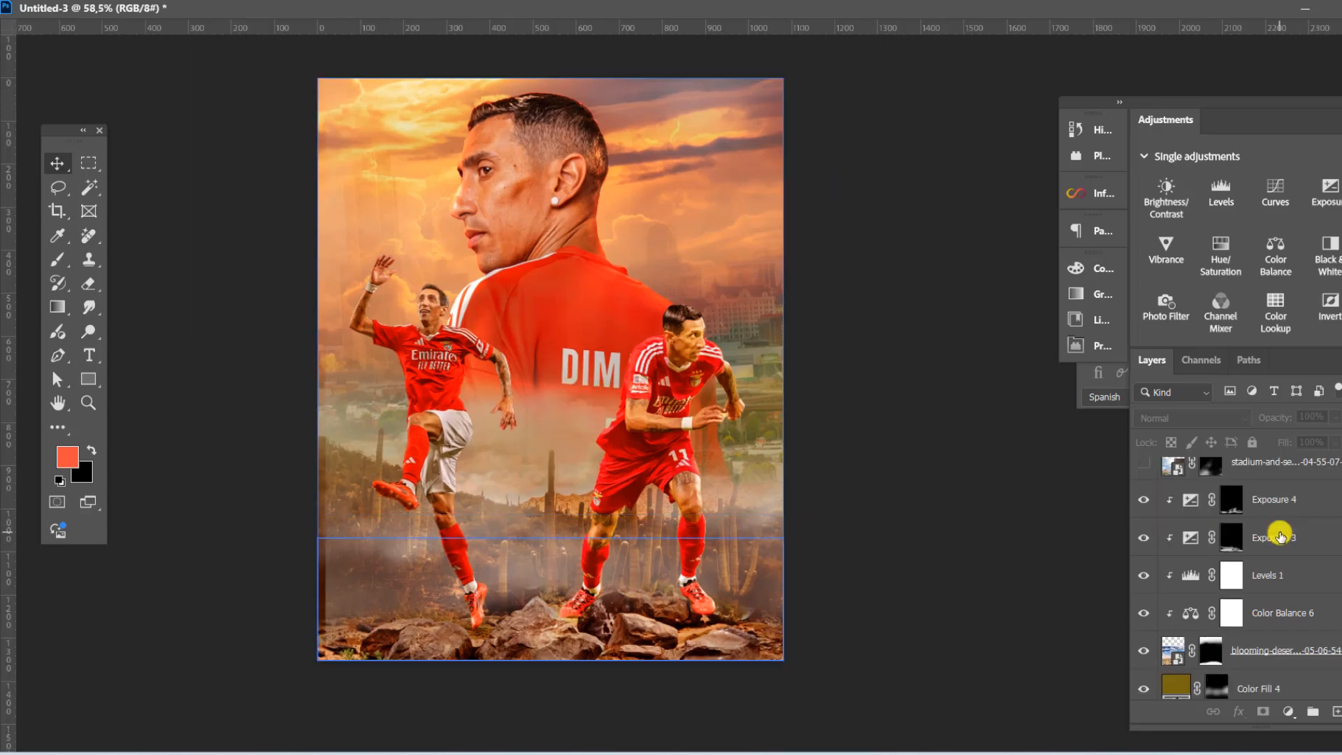
left_click(1309, 683)
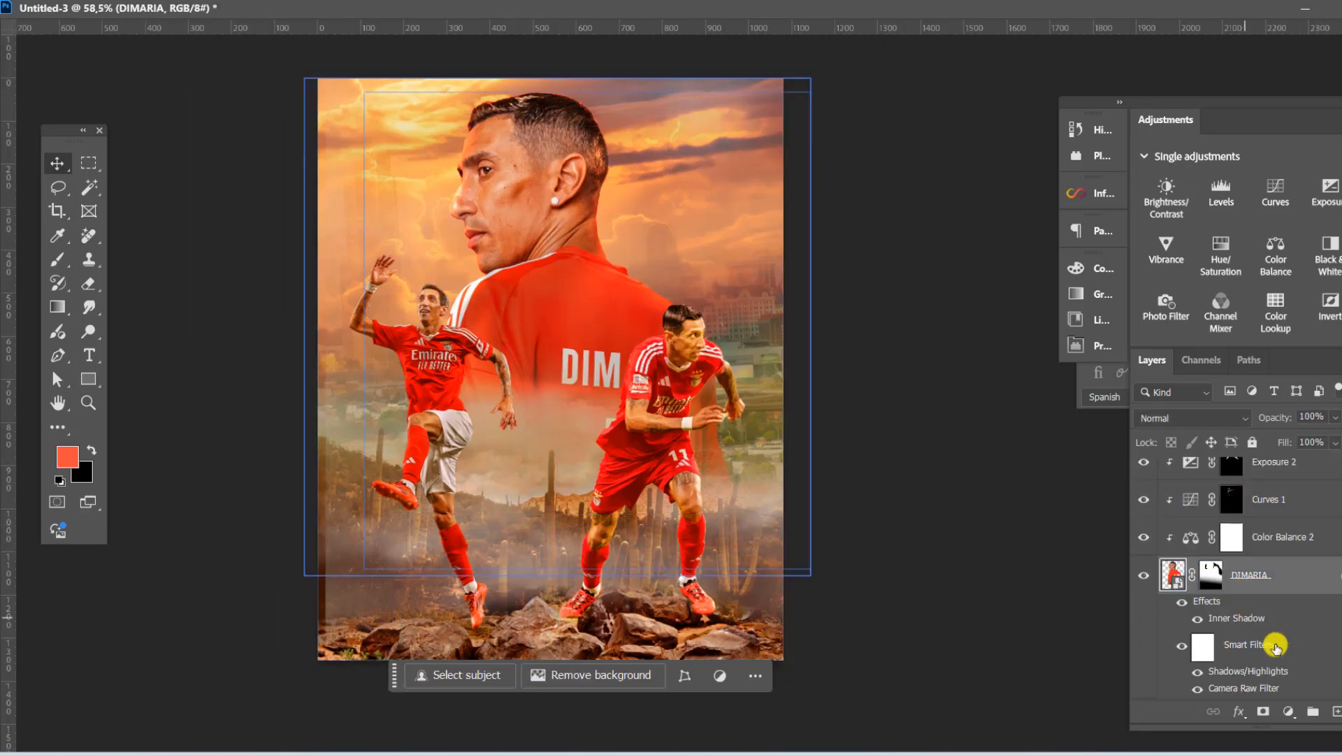
left_click(1288, 711)
left_click(1307, 712)
left_click_drag(947, 416, 957, 416)
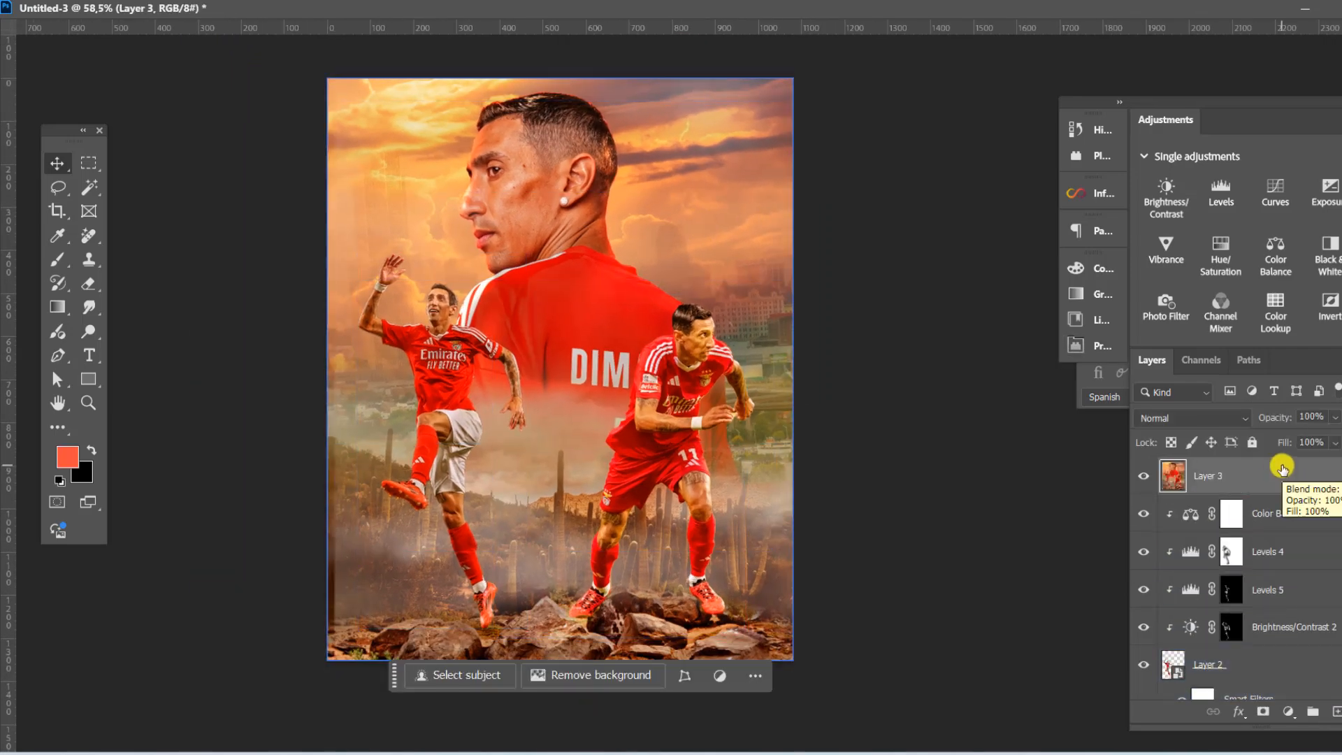
Add a Color Lookup adjustment above Layer 3, try 3DLUT looks up to HorrorBlue.3DL and compare the poster with and without it
left_click(1289, 711)
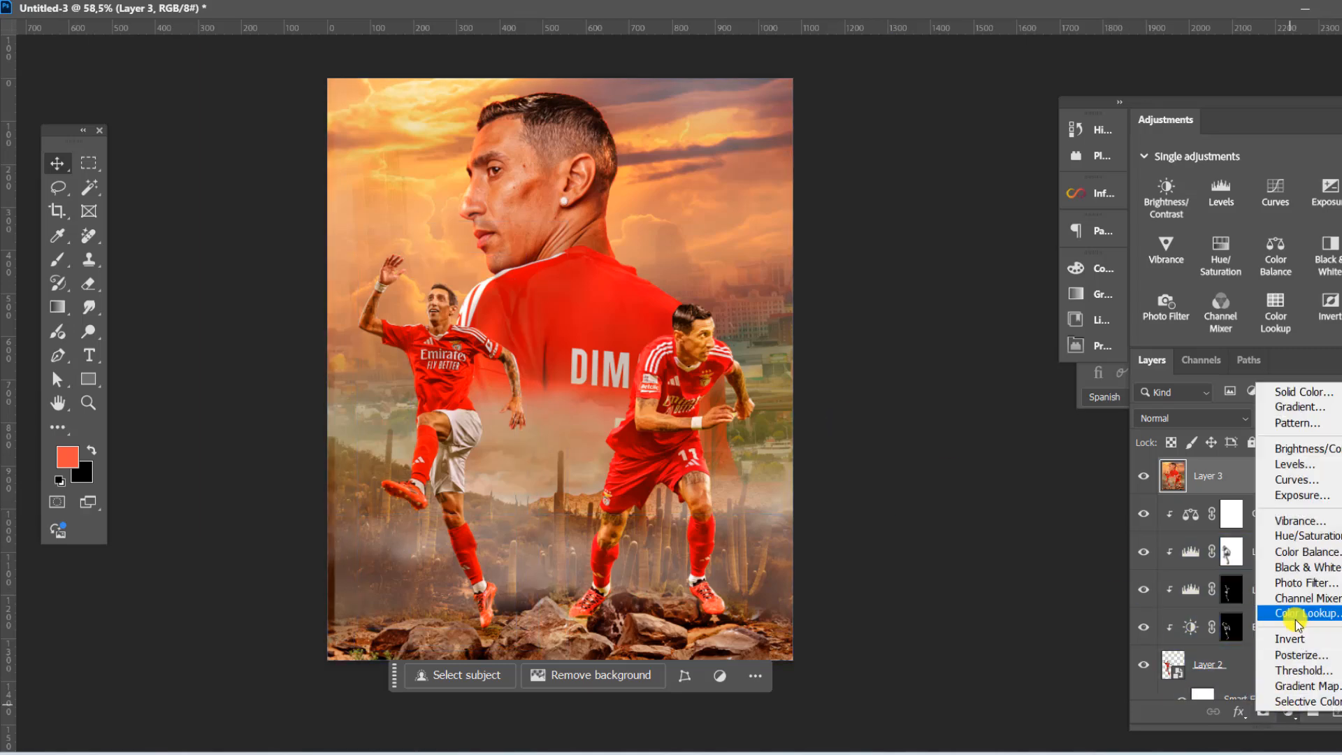
left_click(1295, 620)
left_click(1019, 133)
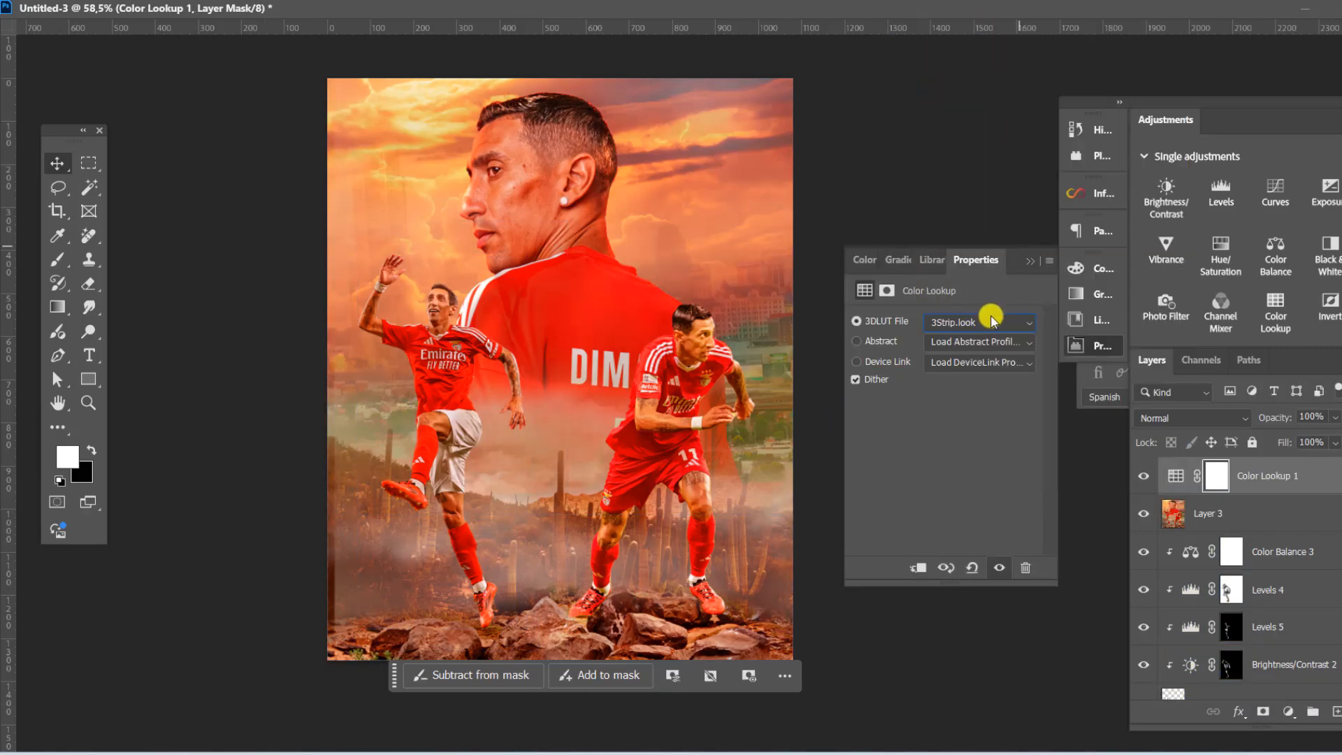
scroll(991, 320, "down", 5)
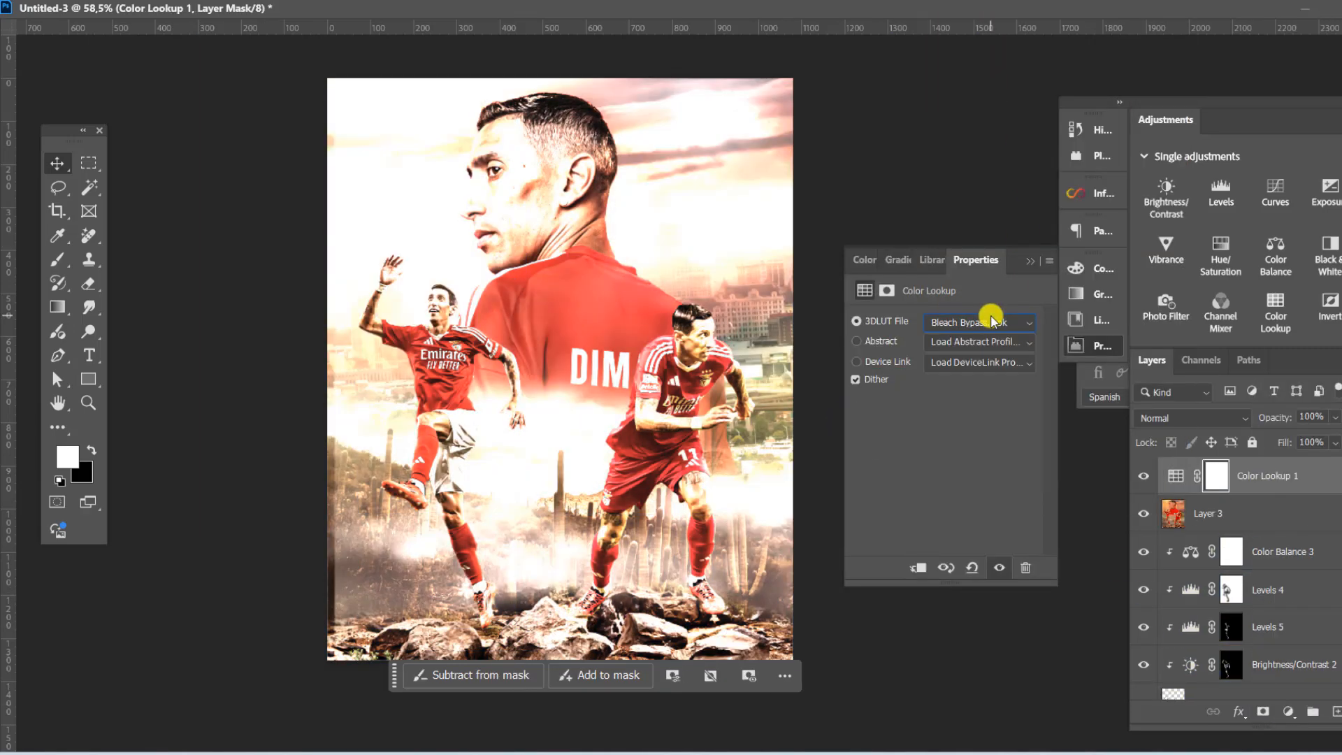
scroll(992, 321, "down", 7)
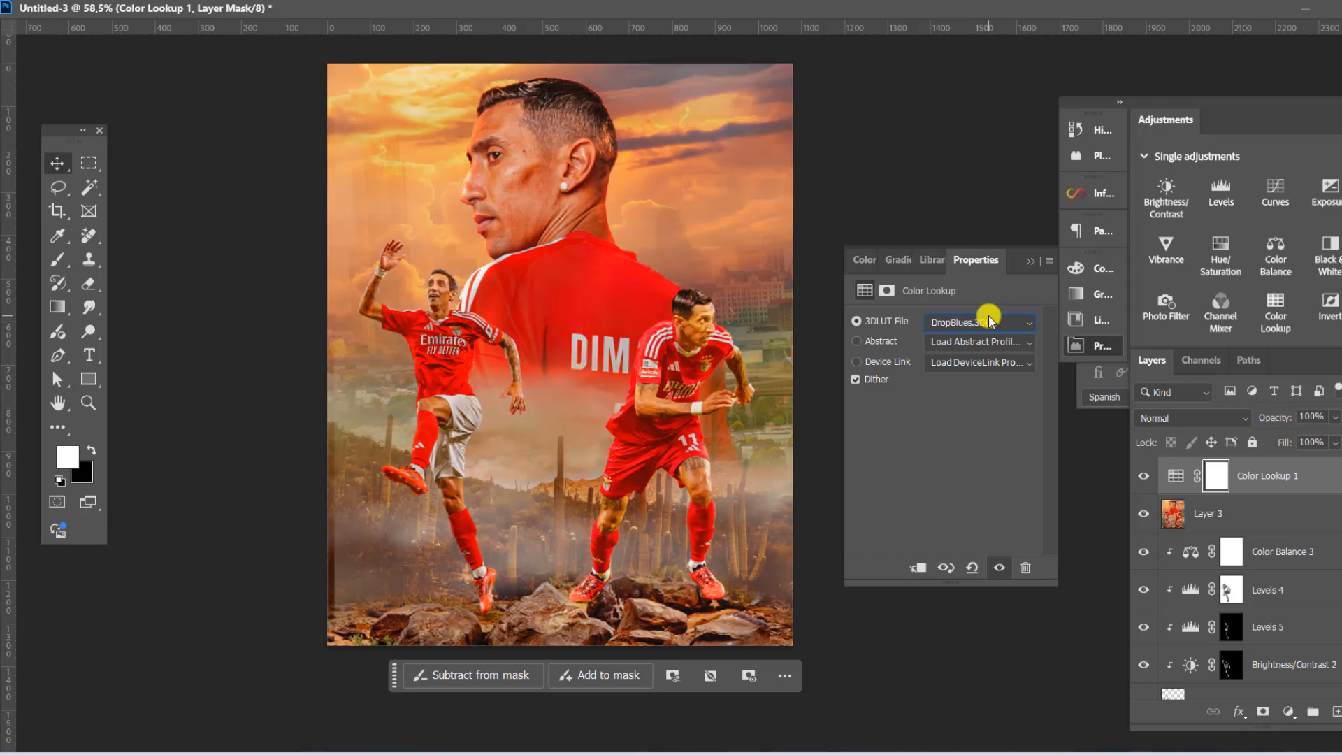
scroll(992, 320, "down", 2)
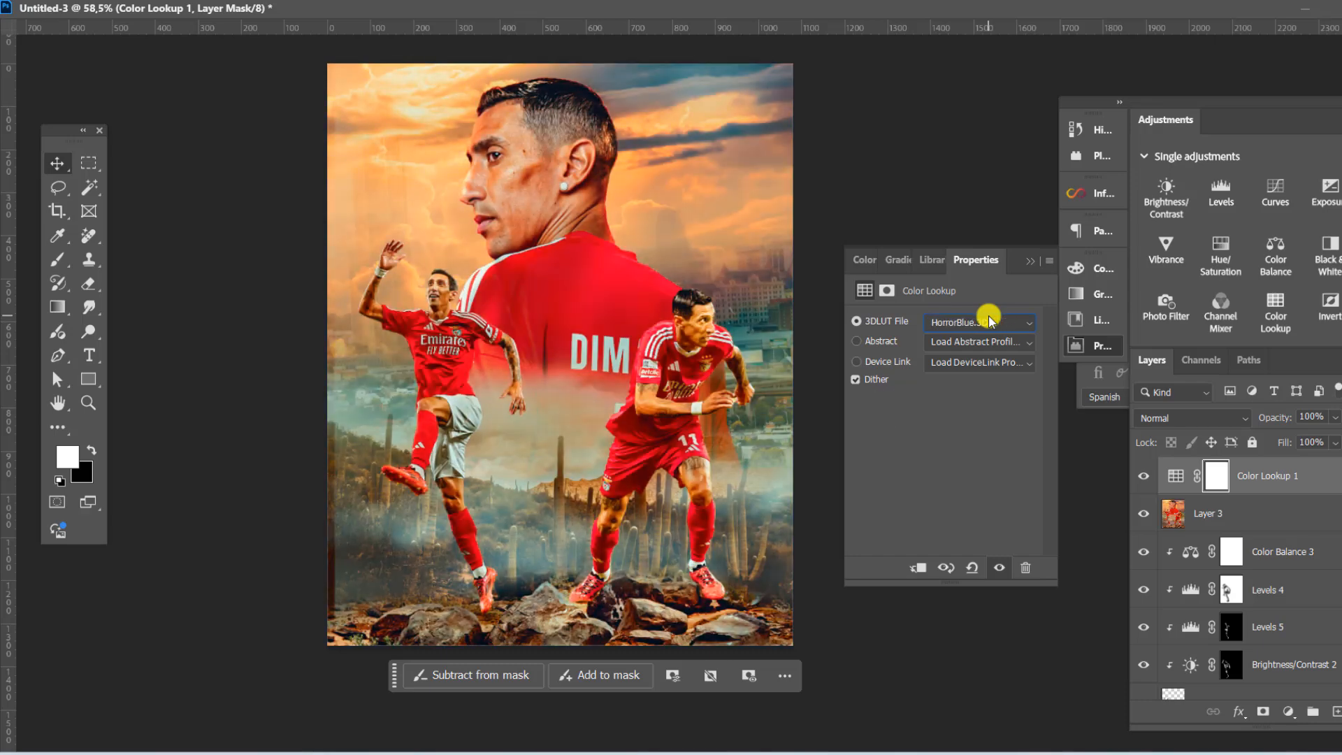
left_click(1147, 476)
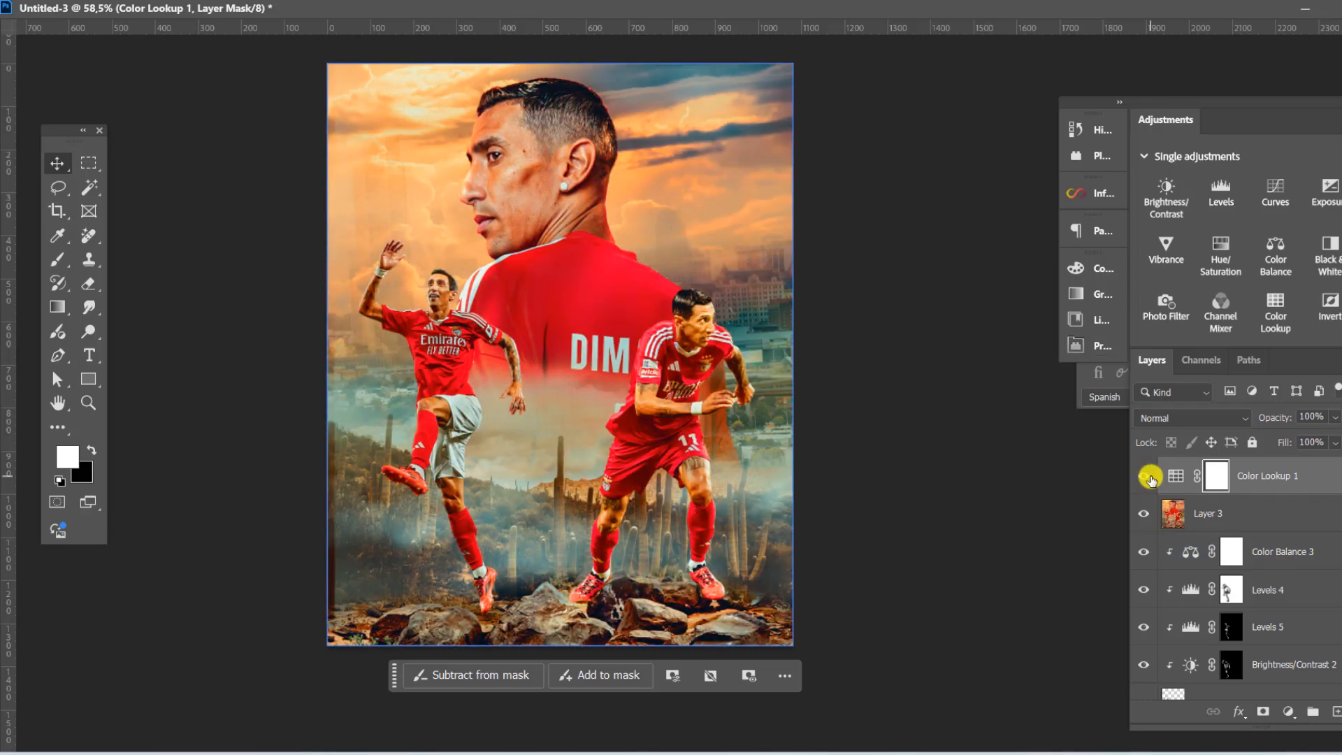
left_click(1148, 476)
left_click(1149, 477)
Change the Color Lookup 1 3DLUT file to Crisp_Warm.look
double_click(1177, 476)
left_click(981, 323)
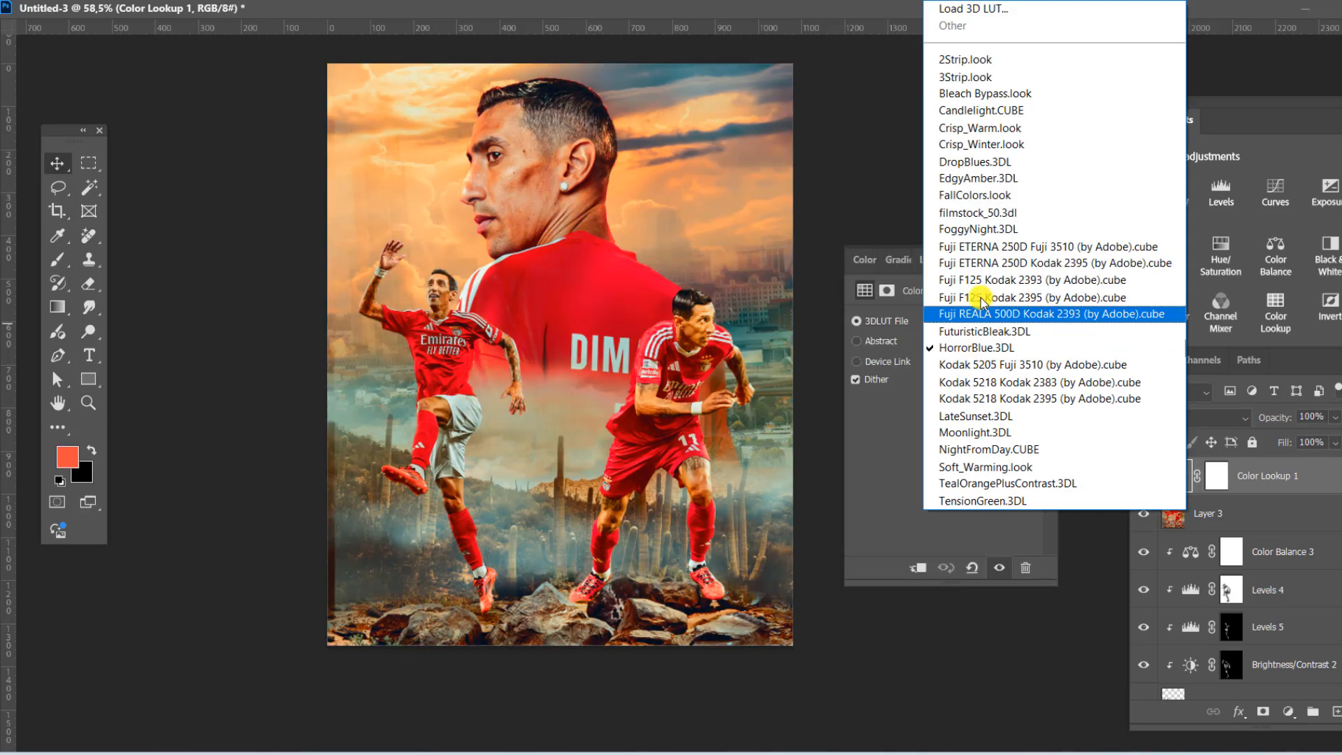
left_click(979, 196)
scroll(979, 322, "up", 4)
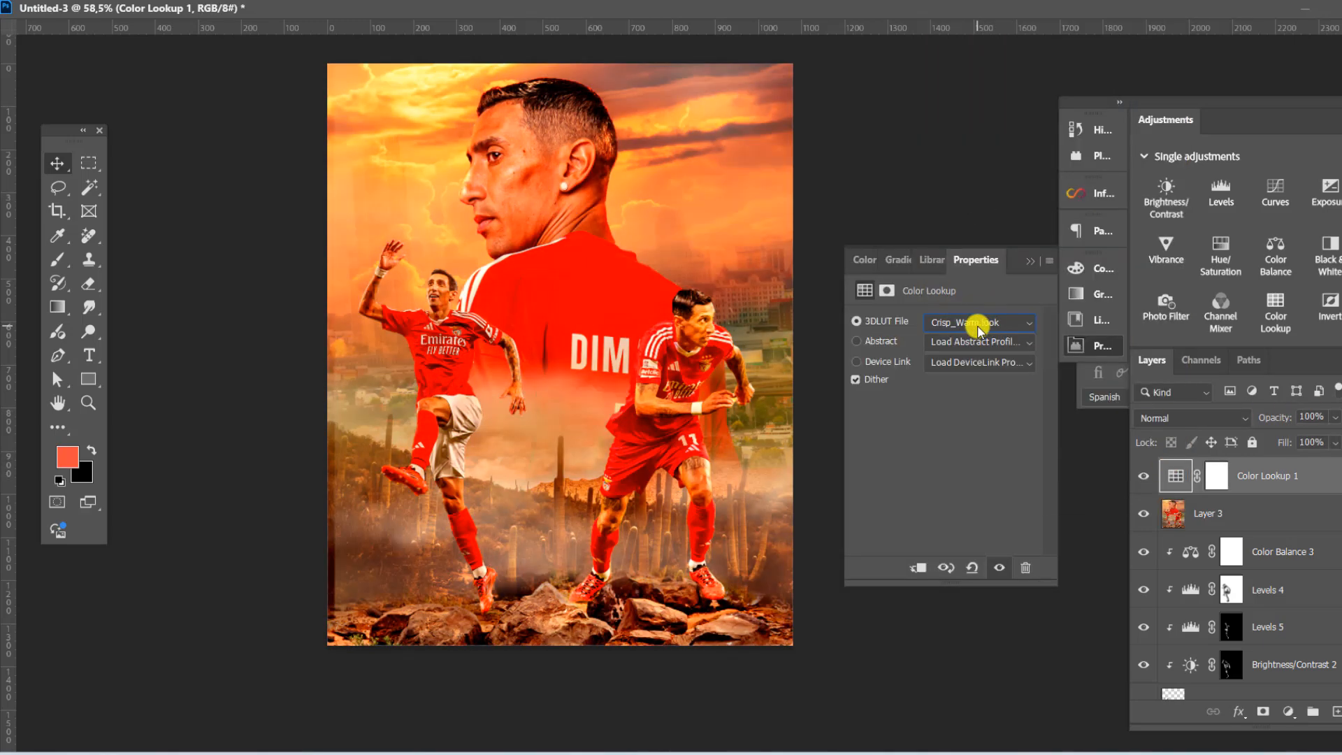
Set the Color Lookup 1 layer to Overlay blending at 41% opacity
left_click(1175, 418)
left_click(1164, 472)
left_click(1336, 417)
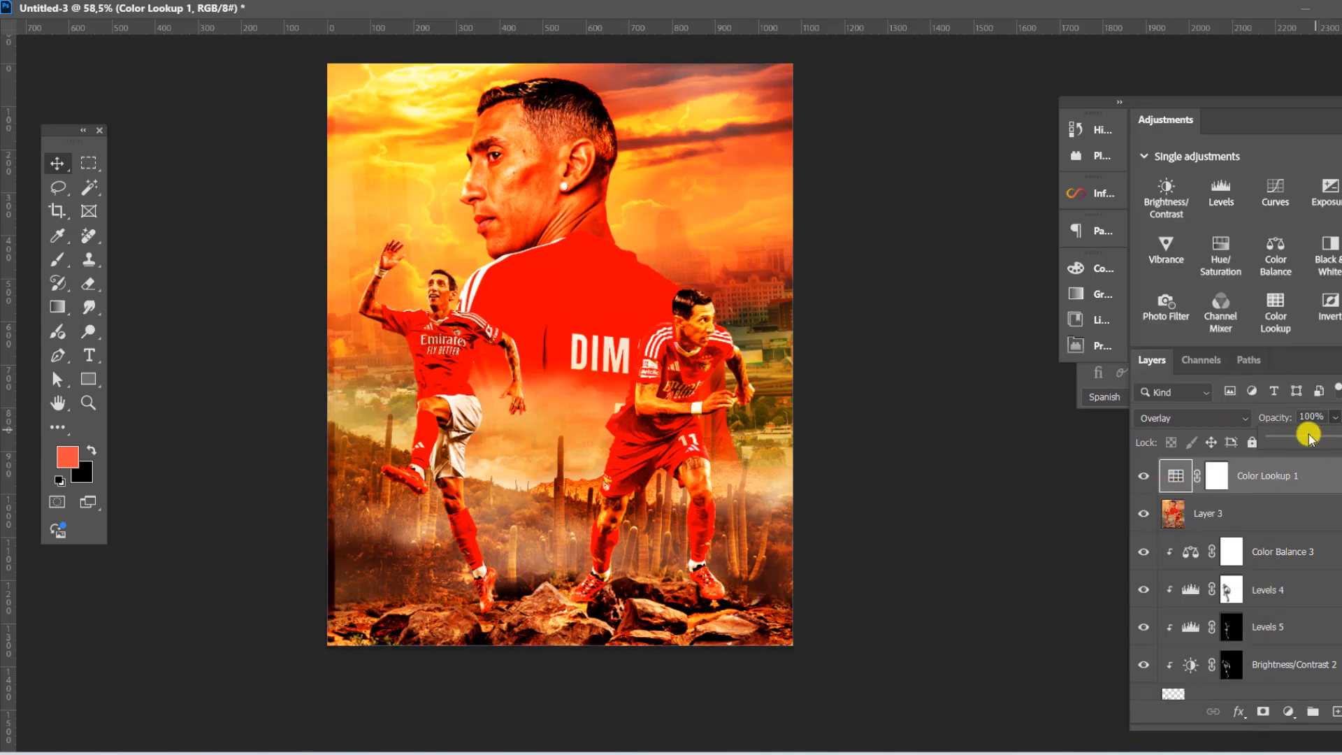
left_click(1308, 438)
left_click(1189, 526)
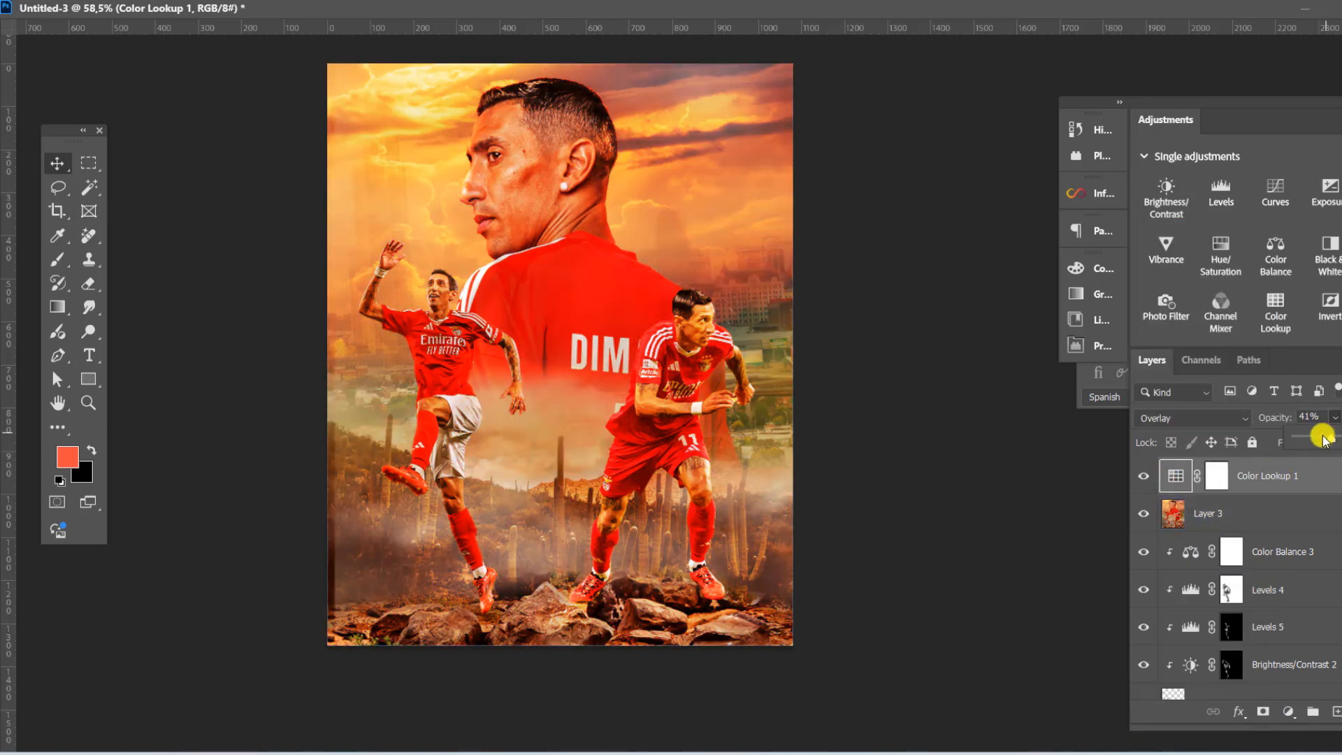
Add a pale pink solid color fill layer above Color Lookup 1
left_click(1289, 711)
left_click(1281, 390)
left_click(848, 447)
left_click(1253, 424)
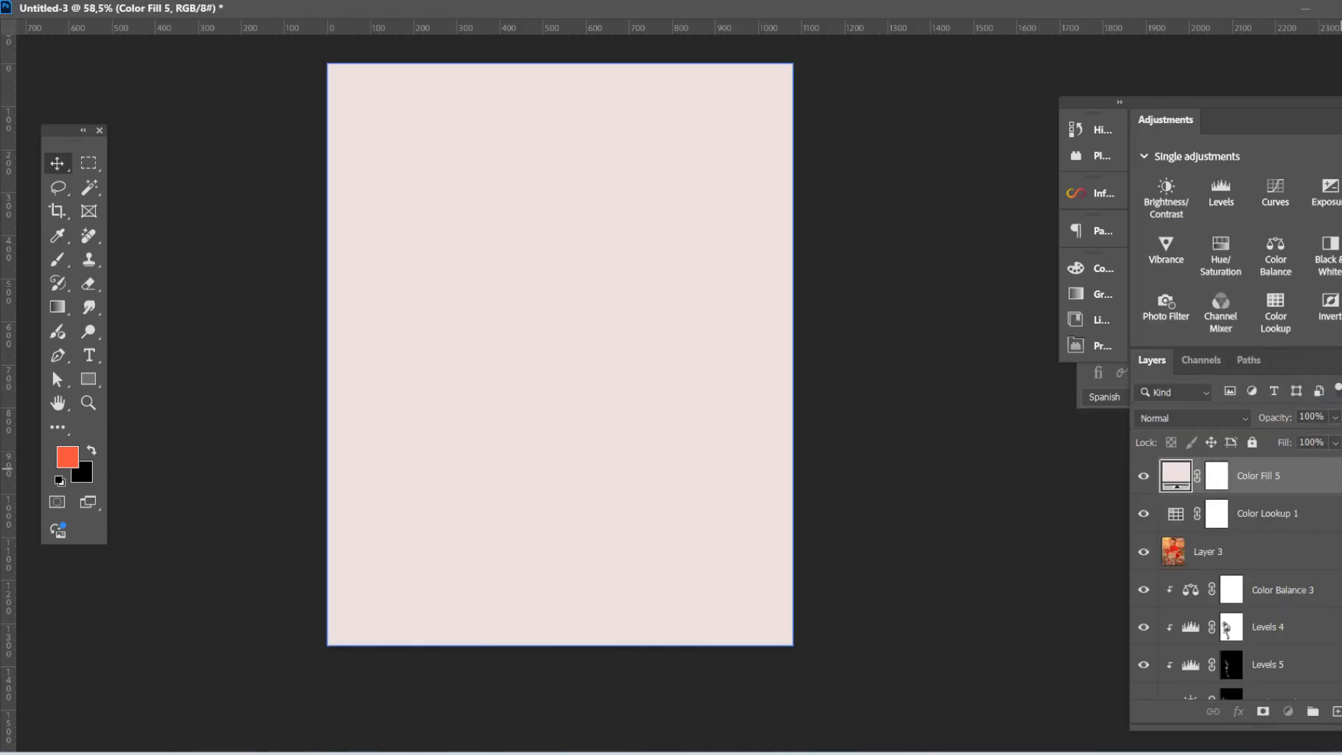
Split the underlying-layer Blend If slider for Color Fill 5 and set the layer's blend mode to Screen
double_click(1308, 477)
left_click_drag(946, 640, 990, 640)
left_click_drag(993, 640, 1077, 640)
left_click(1331, 288)
left_click(1193, 418)
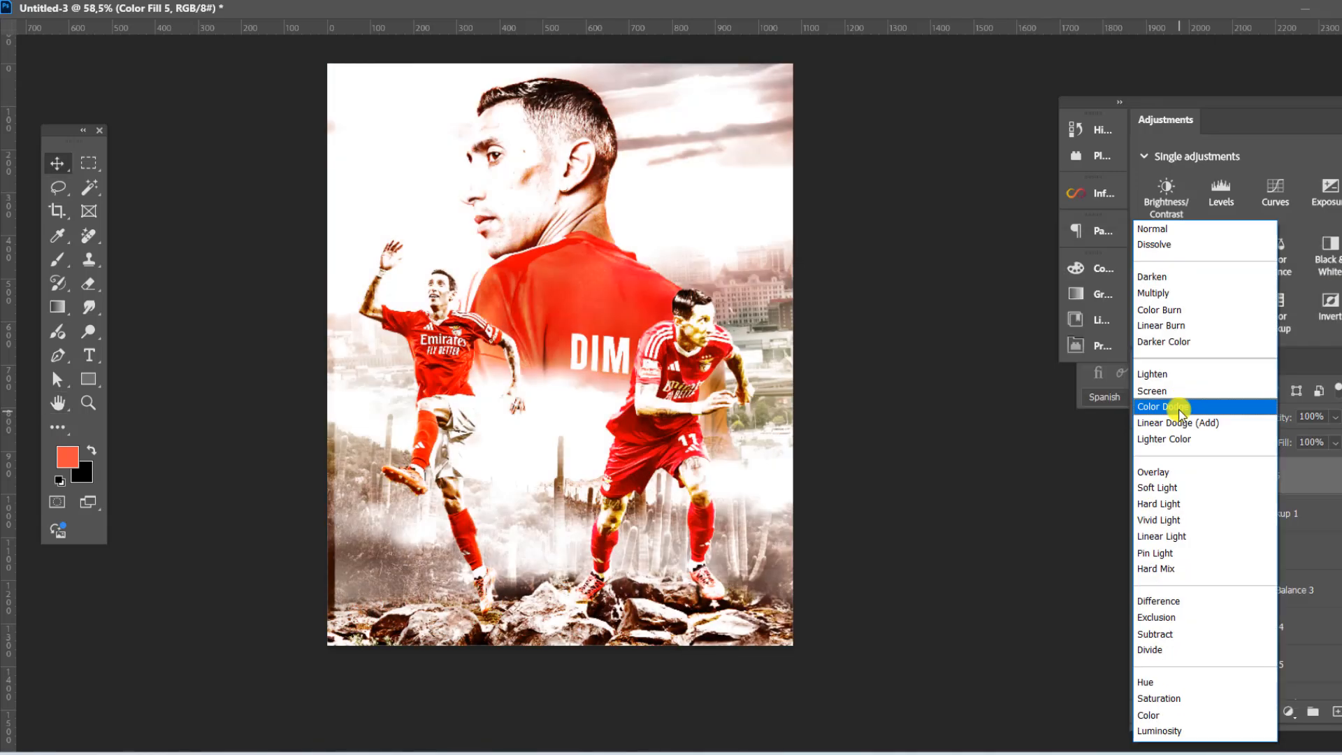
left_click(1176, 391)
Invert the Color Fill 5 layer mask to black and open the Brush tool's preset picker
left_click(1218, 477)
key("ctrl+i")
key("b")
scroll(542, 211, "up", 2)
right_click(546, 213)
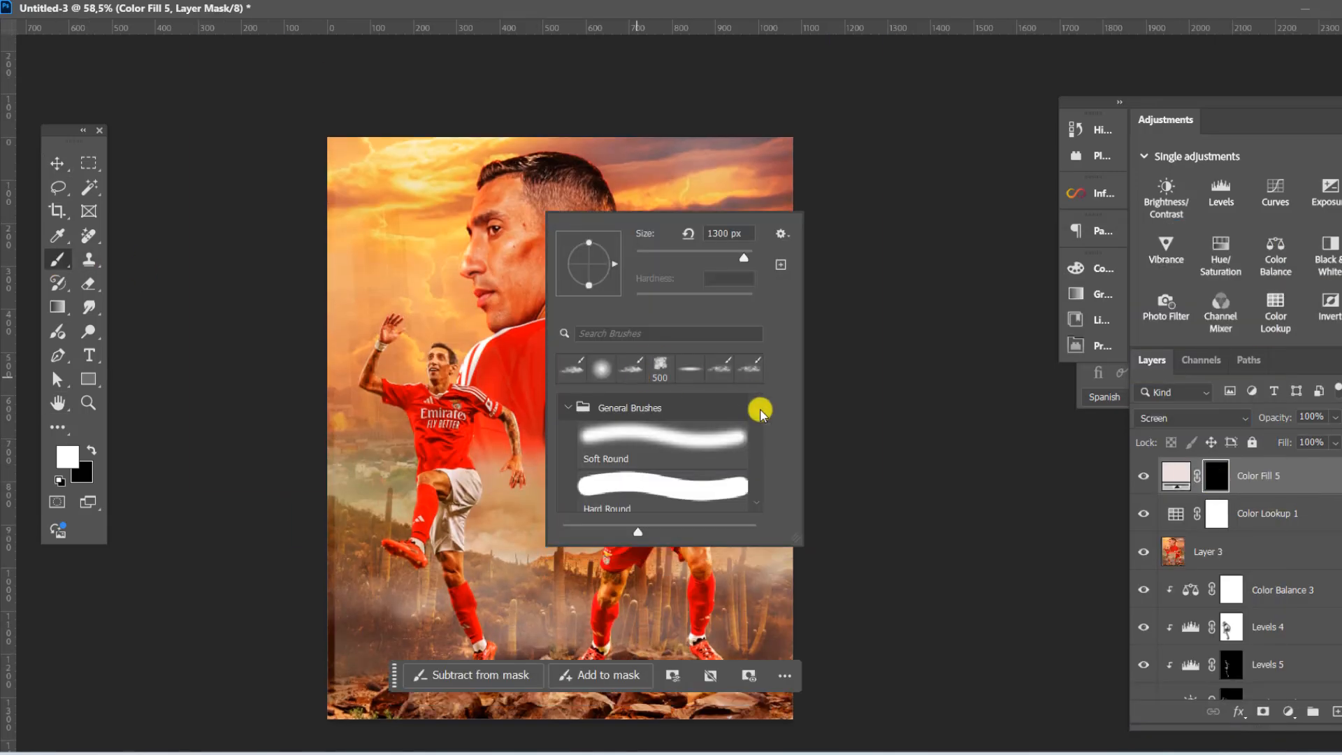
left_click(255, 156)
scroll(594, 238, "up", 2)
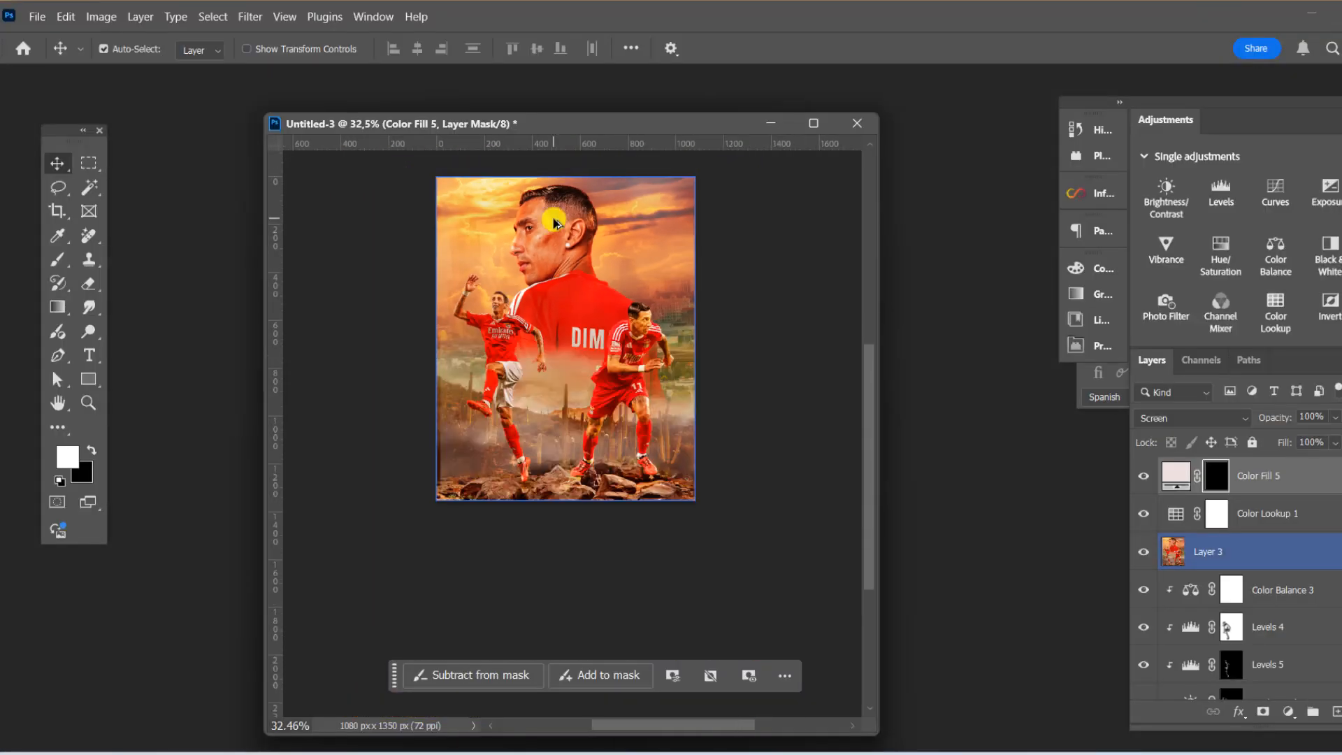
Paint white highlights on the players through the Color Fill 5 mask with a soft 75 px brush at 35% opacity, 14% flow, then reduce the layer opacity
left_click(1217, 480)
key("d")
key("b")
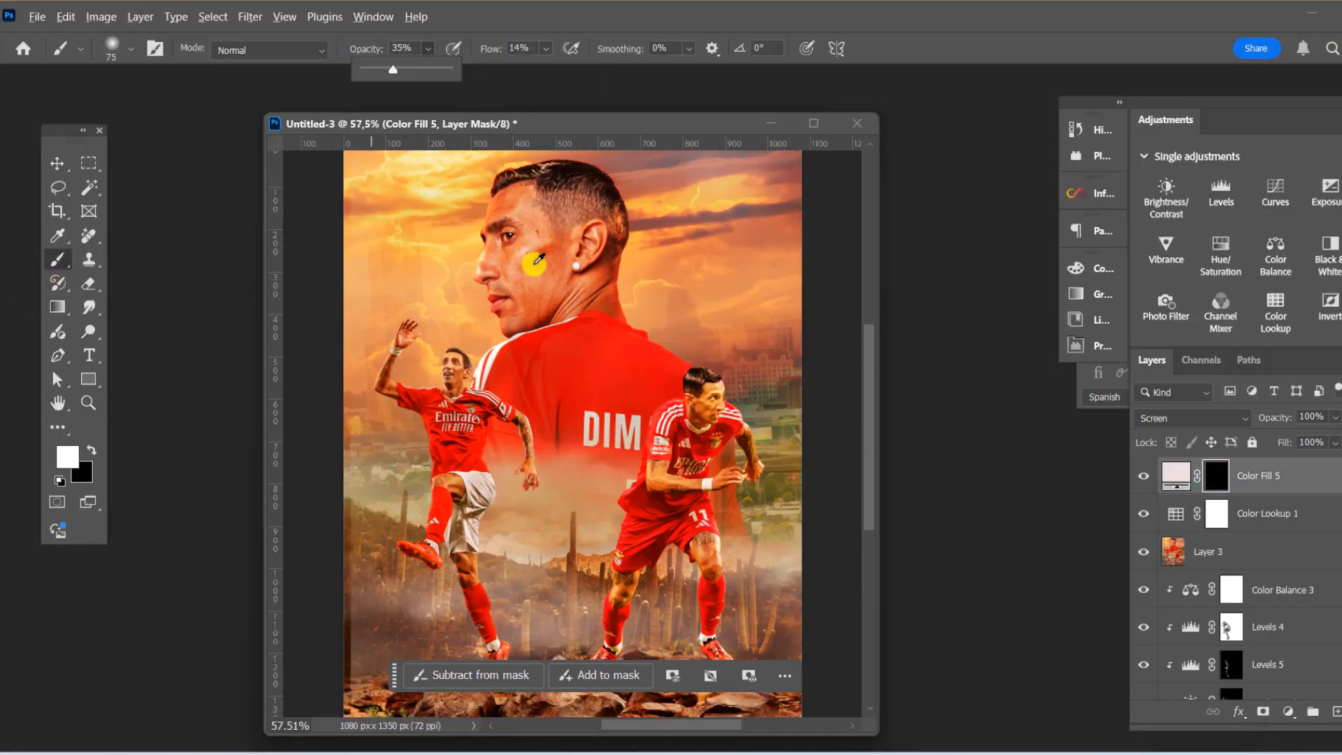
scroll(538, 259, "up", 2)
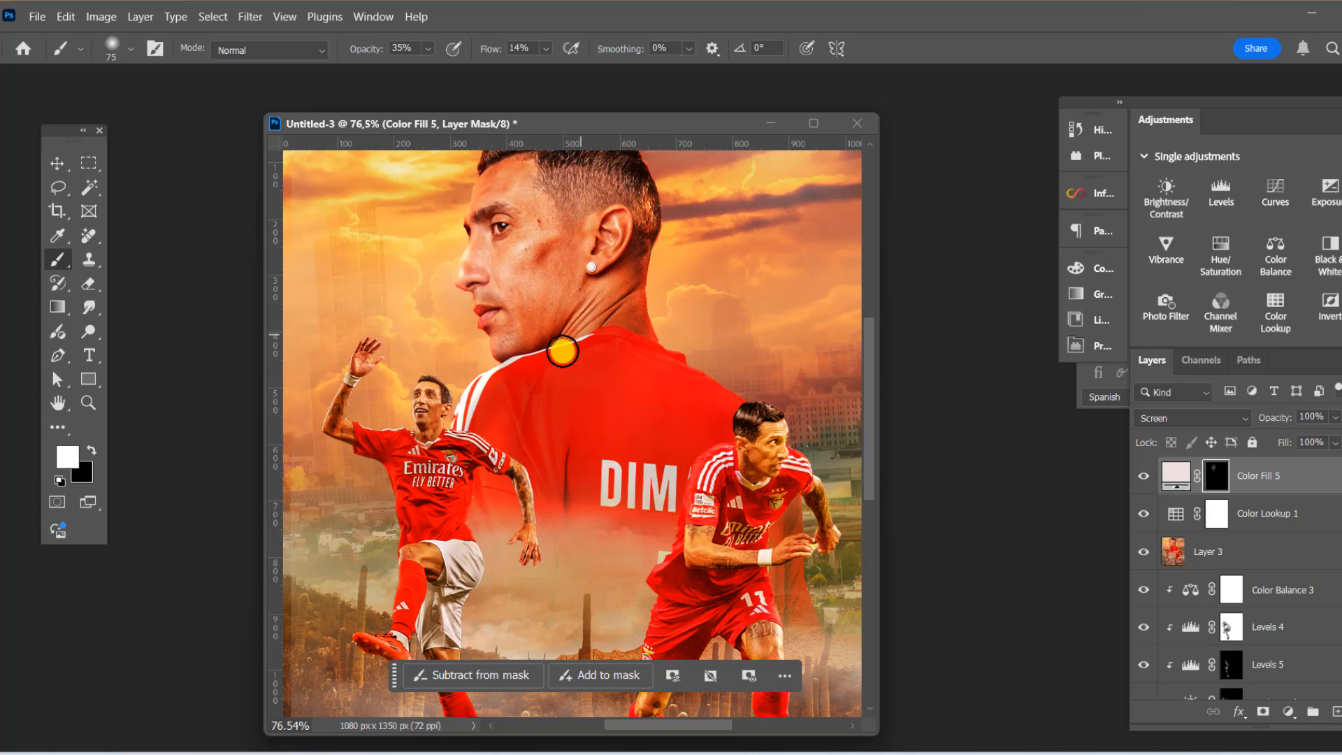
scroll(674, 403, "down", 3)
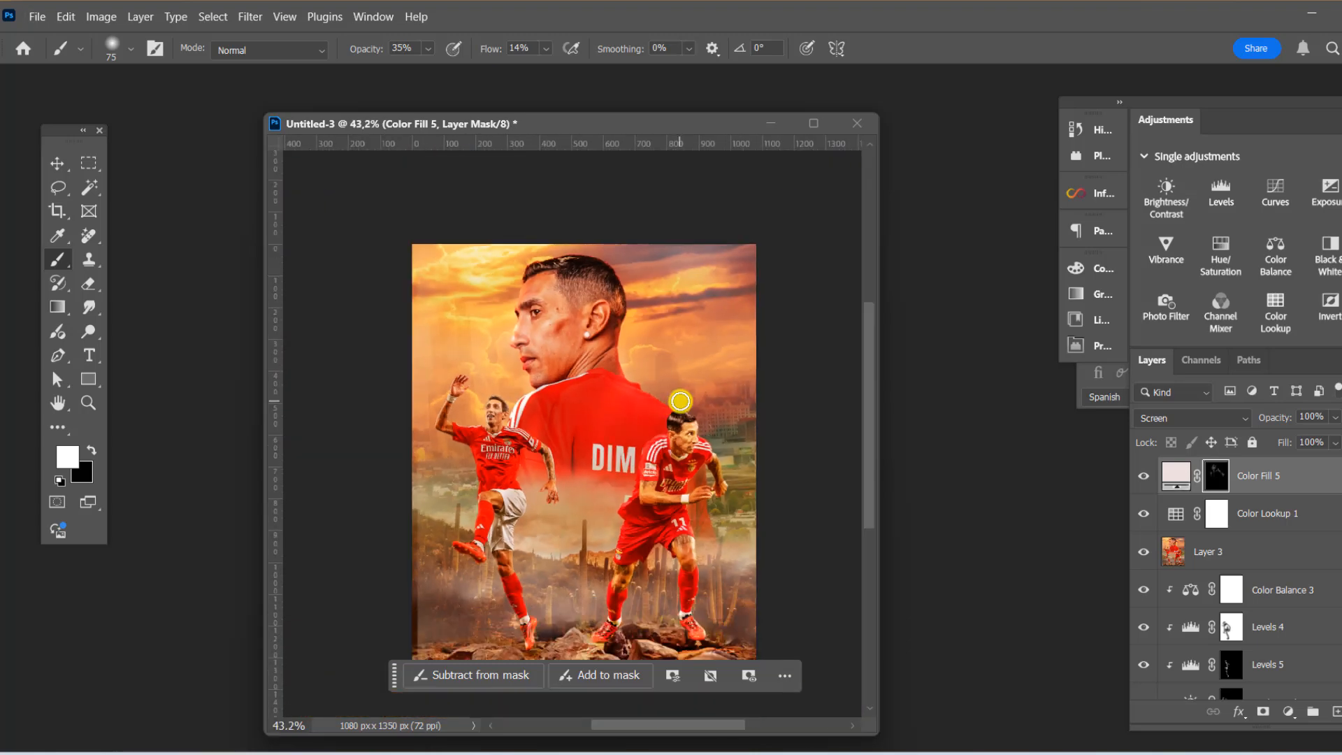
scroll(499, 290, "up", 3)
left_click(1144, 477)
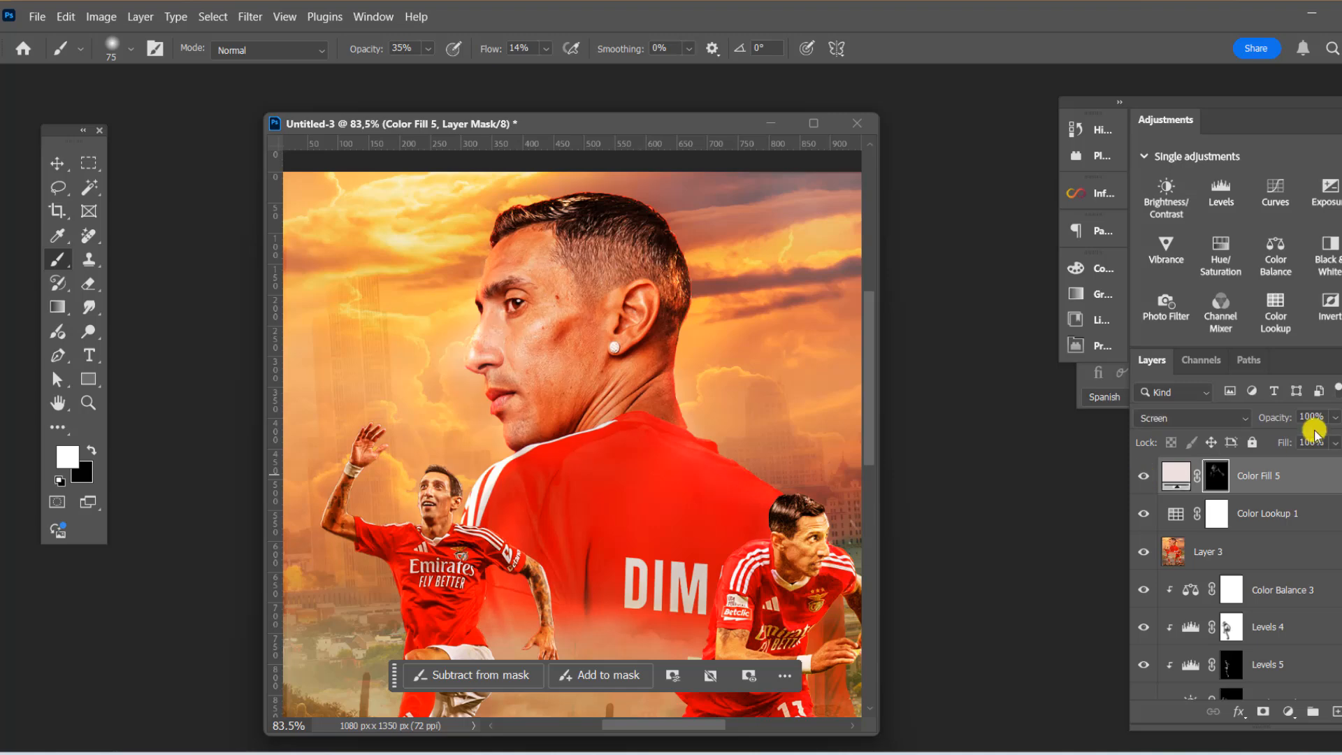
left_click_drag(1278, 418, 1252, 420)
Create a merged copy of all visible layers on a new top layer and convert it to a smart object
scroll(589, 246, "down", 8)
key("v")
scroll(712, 322, "up", 1)
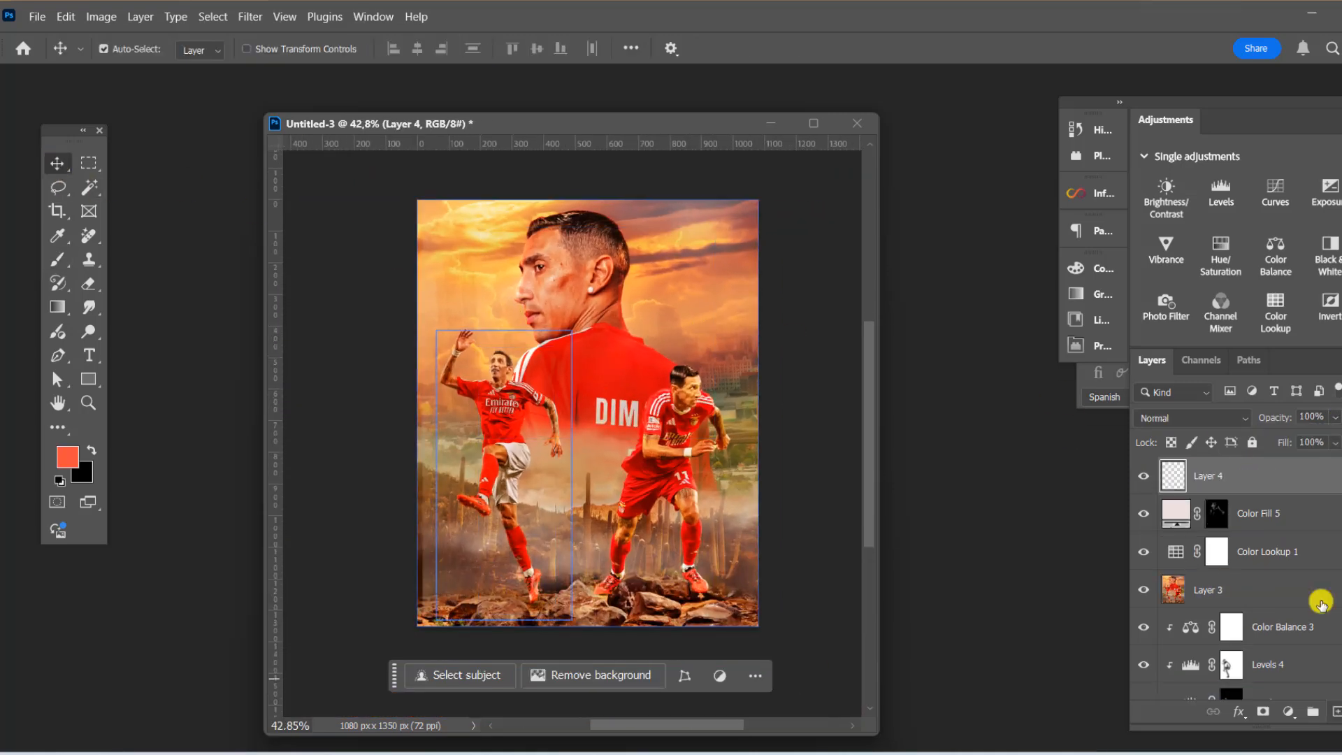
right_click(1297, 464)
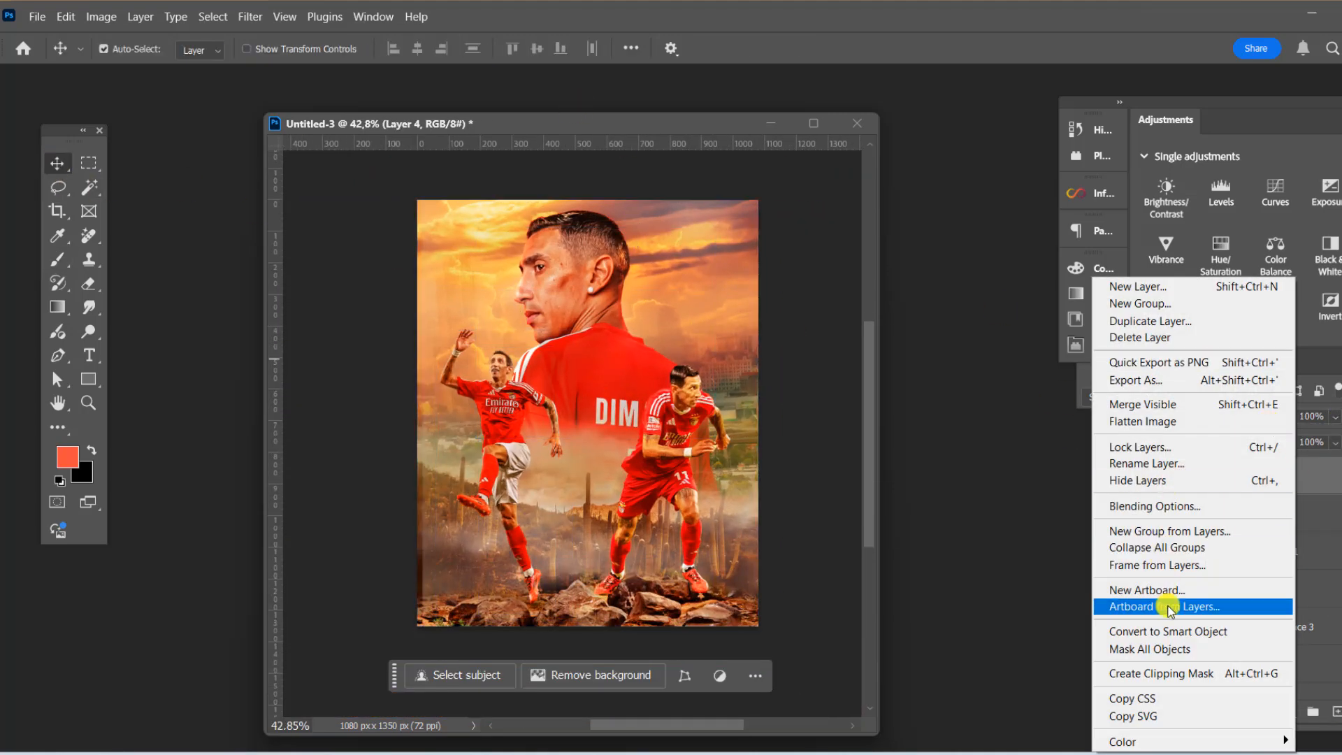
left_click(1154, 632)
Start the Camera Raw Filter with Clarity +37, Texture -4, Highlights +10, Shadows +2 and Blacks +33
left_click(238, 20)
left_click(280, 116)
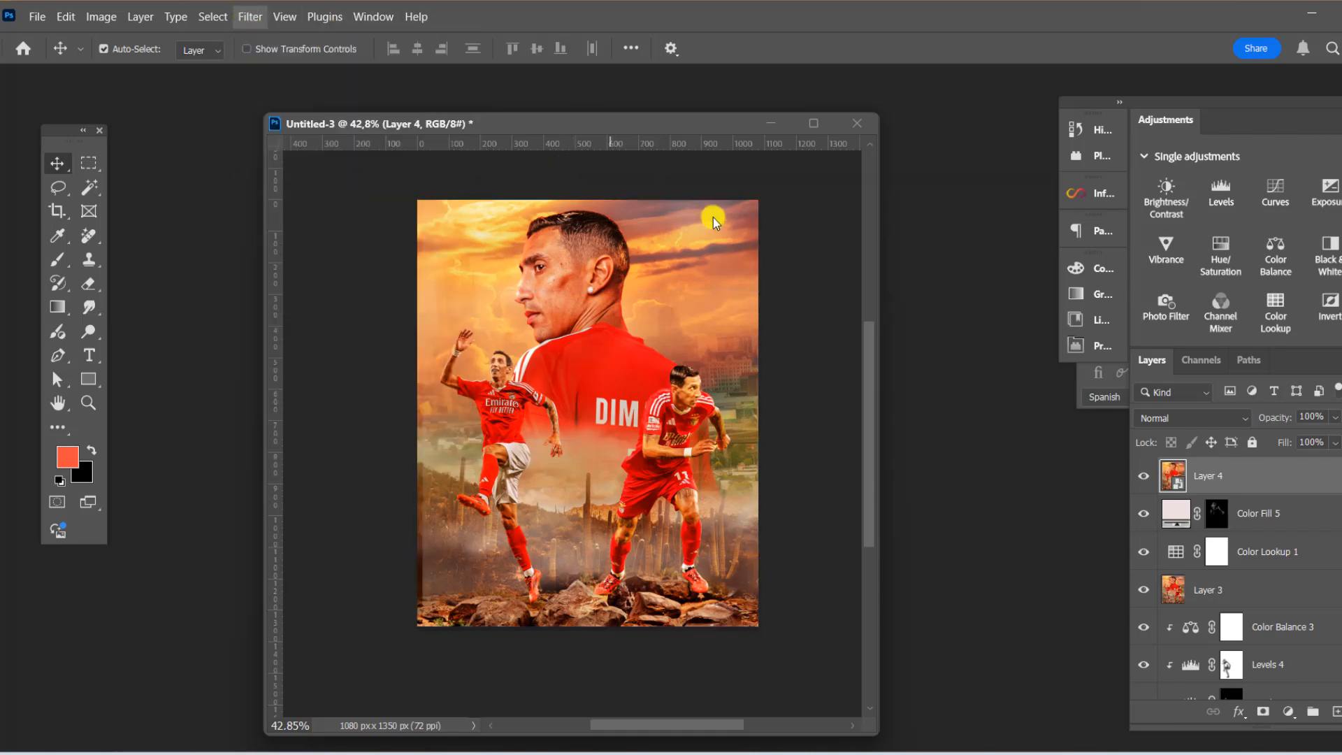
left_click_drag(1142, 603, 1179, 603)
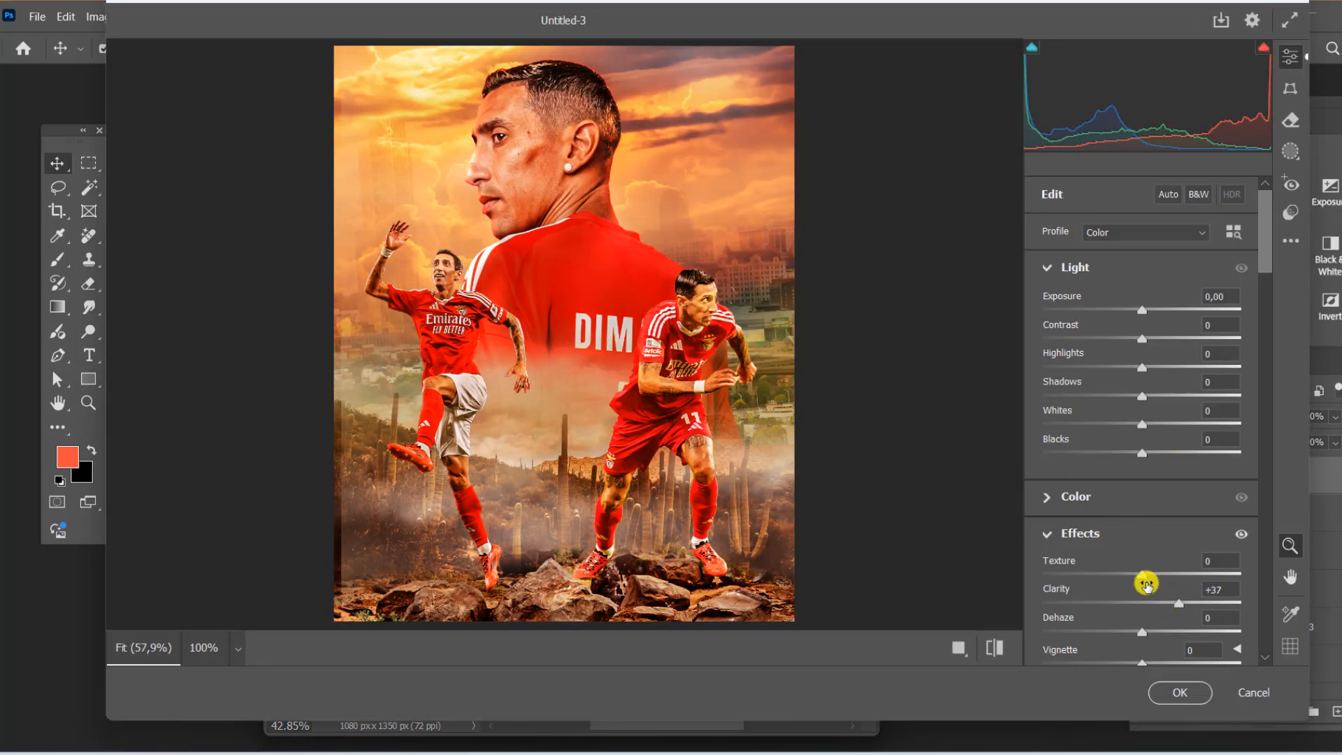
left_click_drag(1144, 452, 1174, 453)
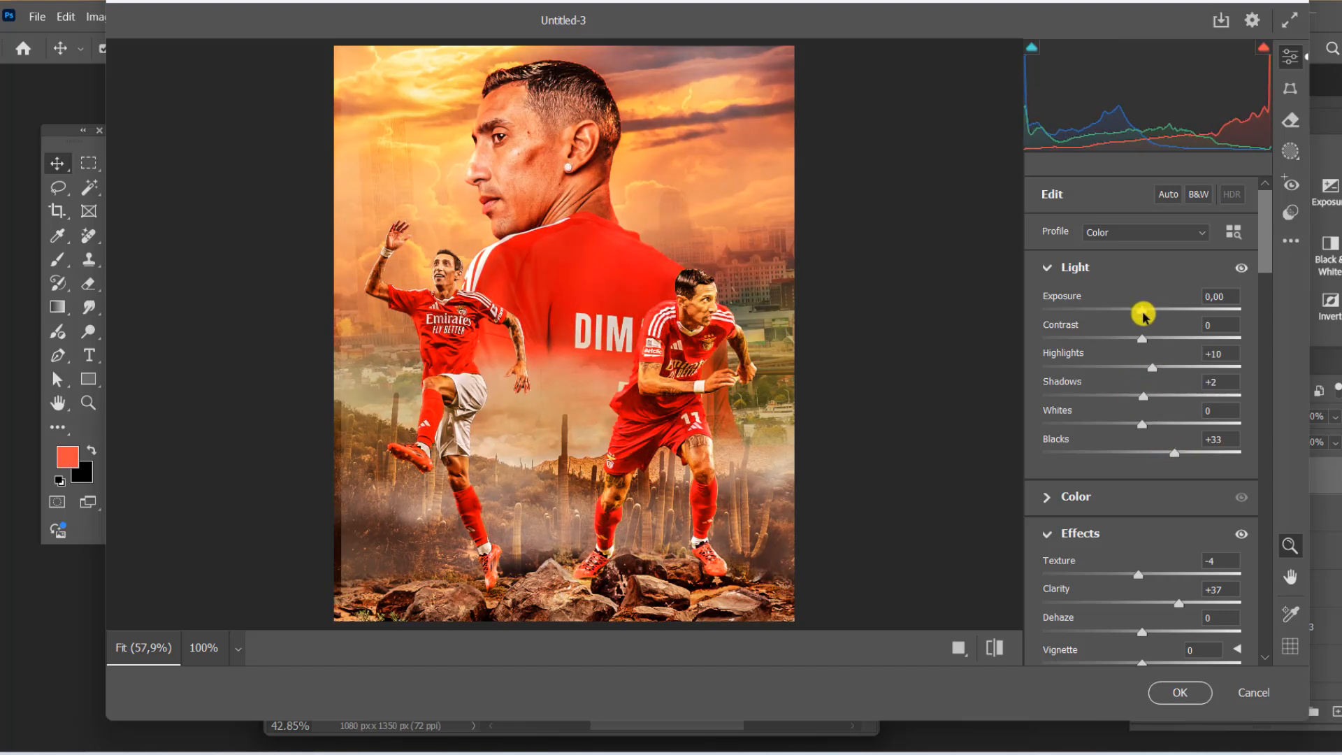
Adjust the color channel tone curves, pulling the midpoint of the red curve slightly down
scroll(1126, 492, "down", 3)
scroll(1133, 440, "down", 3)
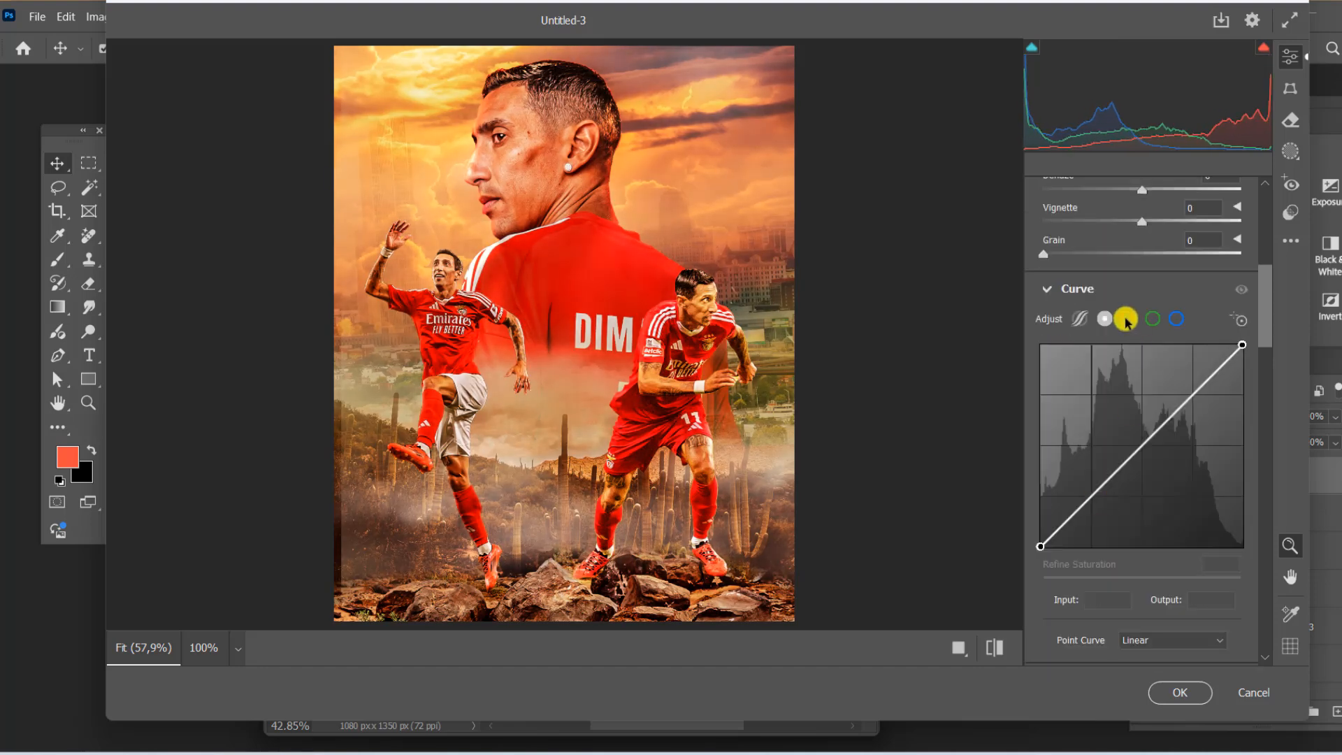
left_click(1128, 319)
mouse_move(1143, 445)
left_mouse_down()
mouse_move(1157, 460)
mouse_move(1135, 460)
left_mouse_up()
Set the Color Mixer luminance to Reds -2, Yellows -12 and Greens +16, and tint the midtones with hue 15 and saturation 37
scroll(1130, 493, "down", 5)
left_click(1158, 409)
left_click_drag(1143, 515, 1133, 517)
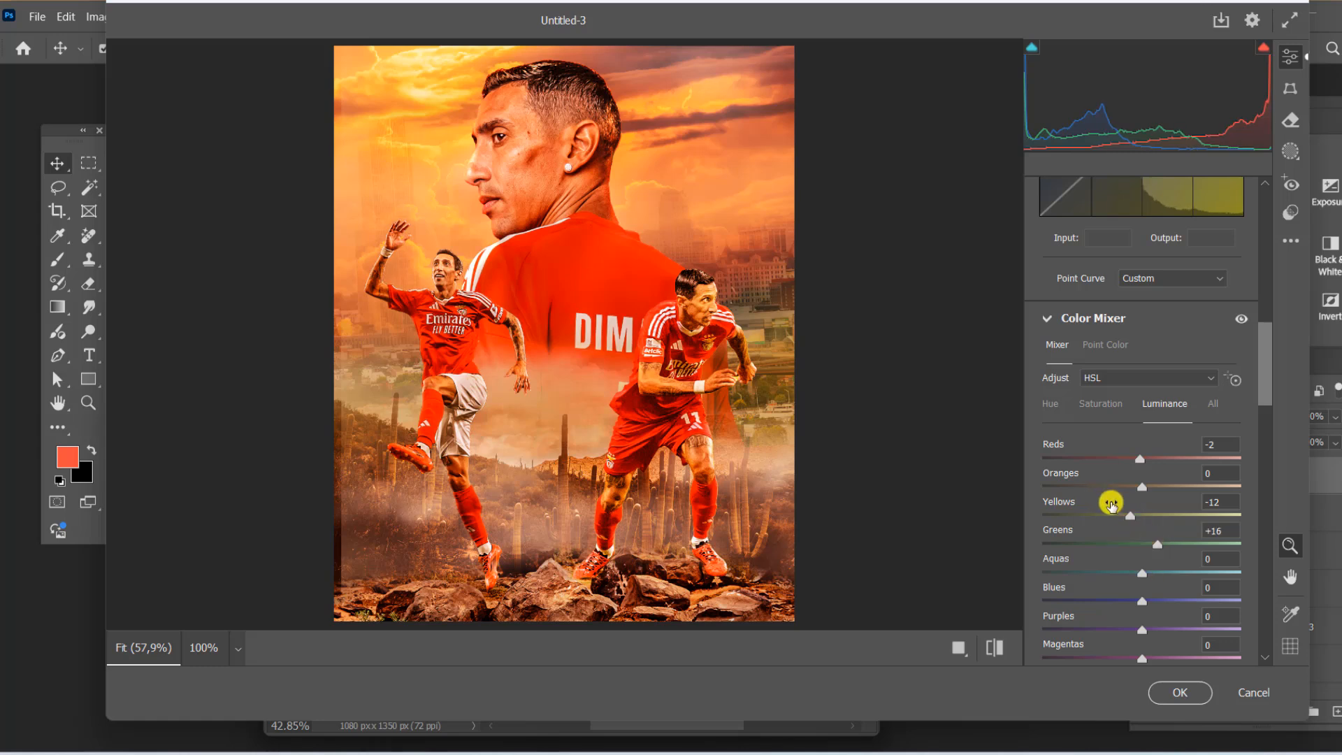
scroll(1119, 517, "down", 5)
left_click_drag(1141, 488, 1155, 484)
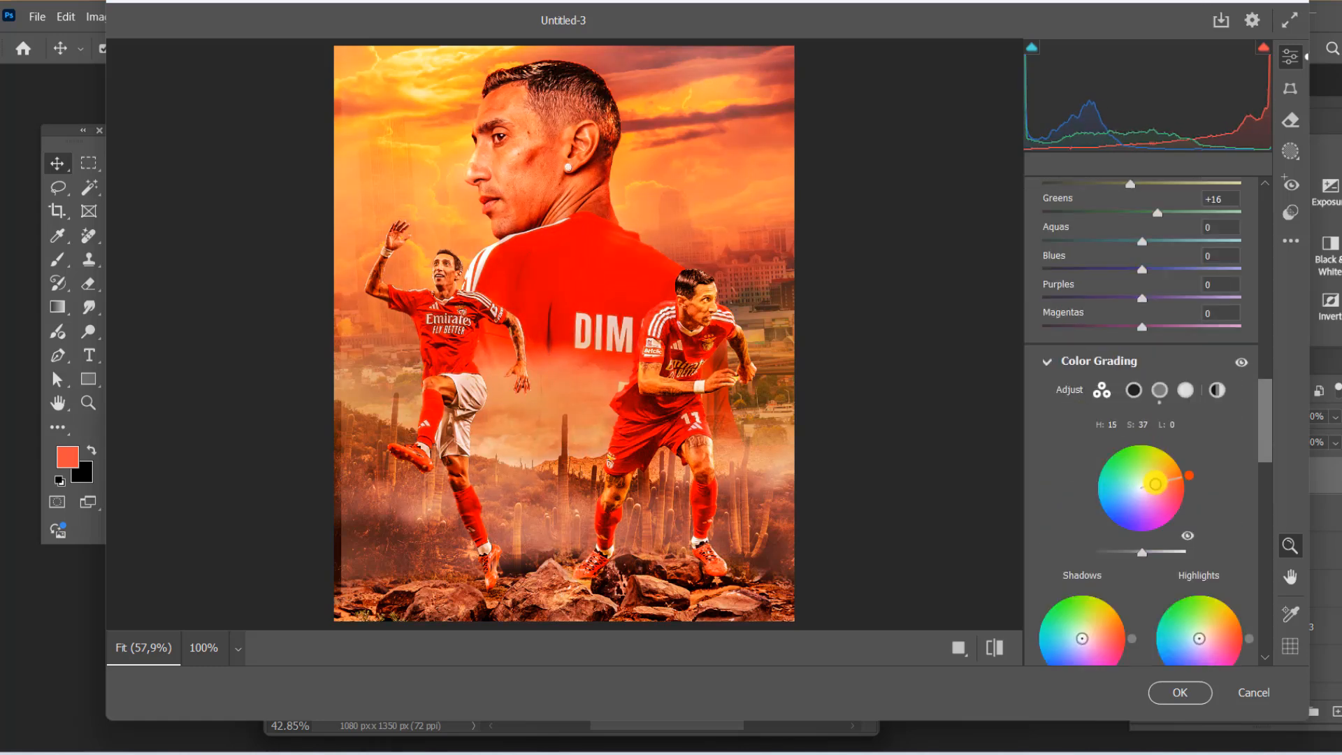
Set Sharpening to 7, lower the Optics vignette below zero, and apply the Camera Raw Filter
scroll(1118, 560, "down", 8)
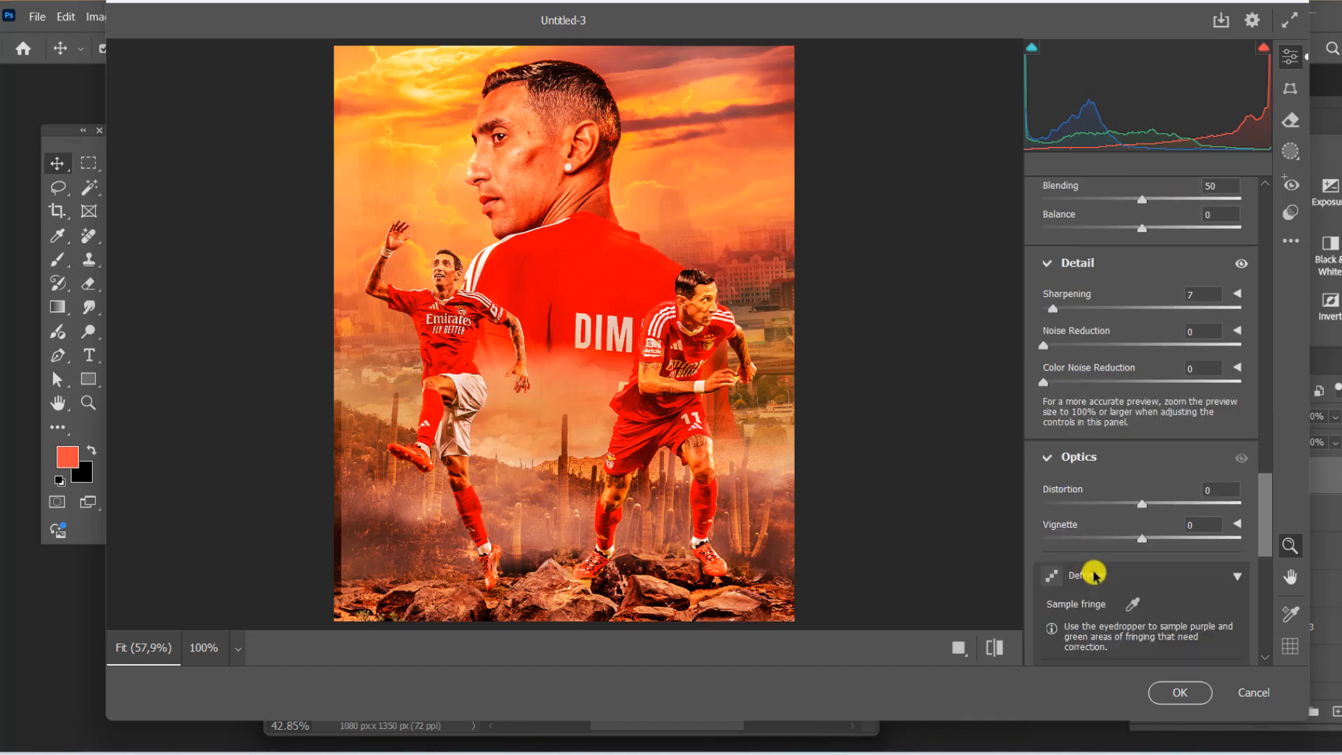
left_click_drag(1143, 540, 1112, 542)
scroll(1147, 551, "down", 3)
scroll(1147, 531, "up", 15)
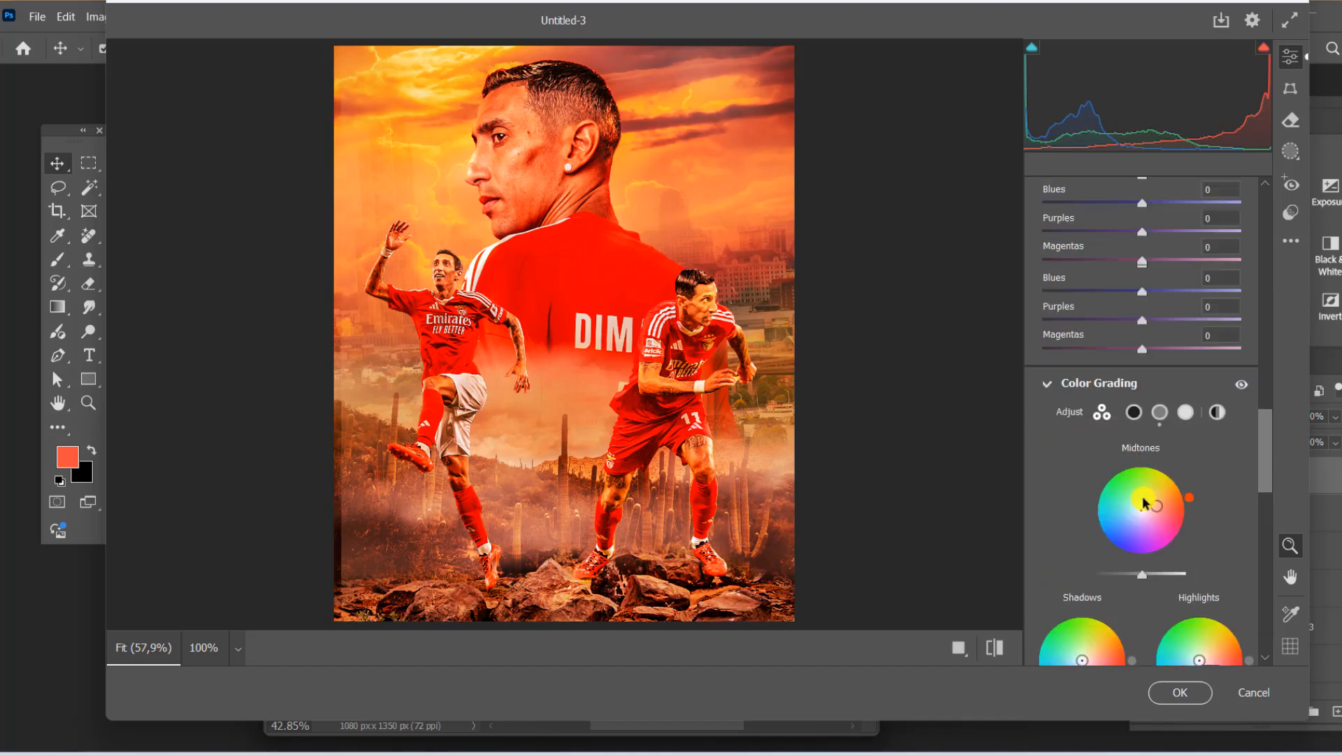
left_click(1180, 692)
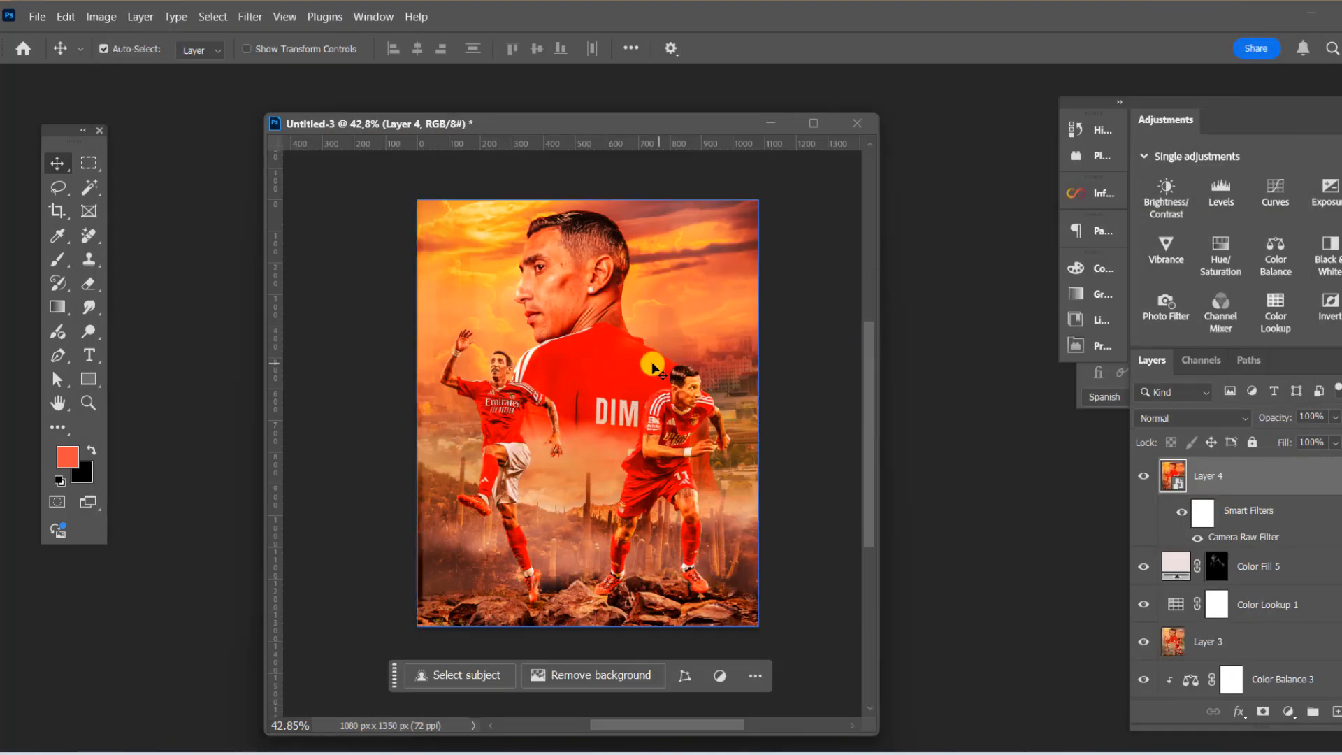